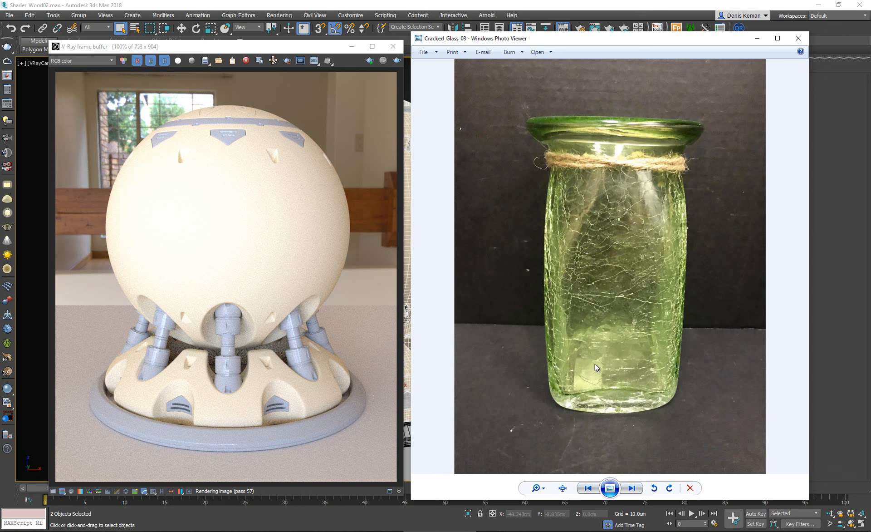
Examine the crack pattern in the Cracked_Glass_03 jar photo and the partly cracked iridescent vase in Cracked_Glass_05
{"action": "scroll", "coordinate": [602, 307], "scroll_direction": "up", "scroll_amount": 3}
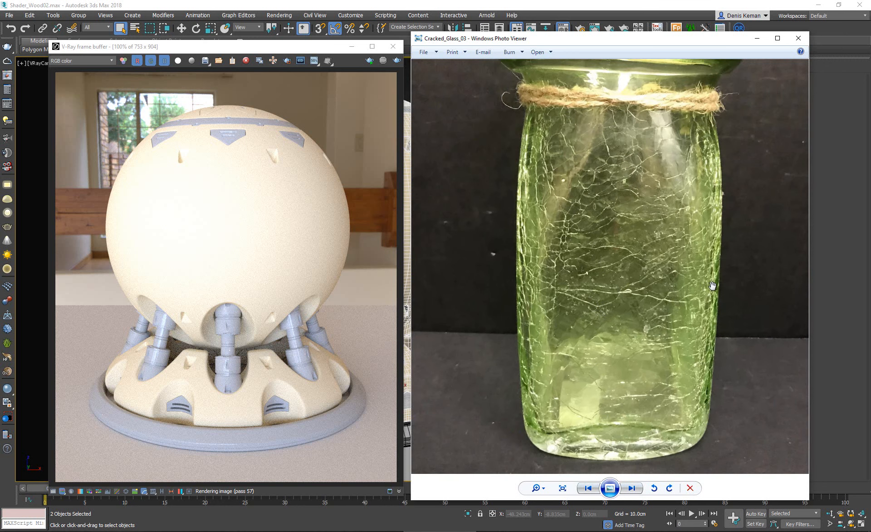
{"action": "scroll", "coordinate": [690, 290], "scroll_direction": "up", "scroll_amount": 2}
{"action": "left_click_drag", "start_coordinate": [601, 245], "coordinate": [619, 278]}
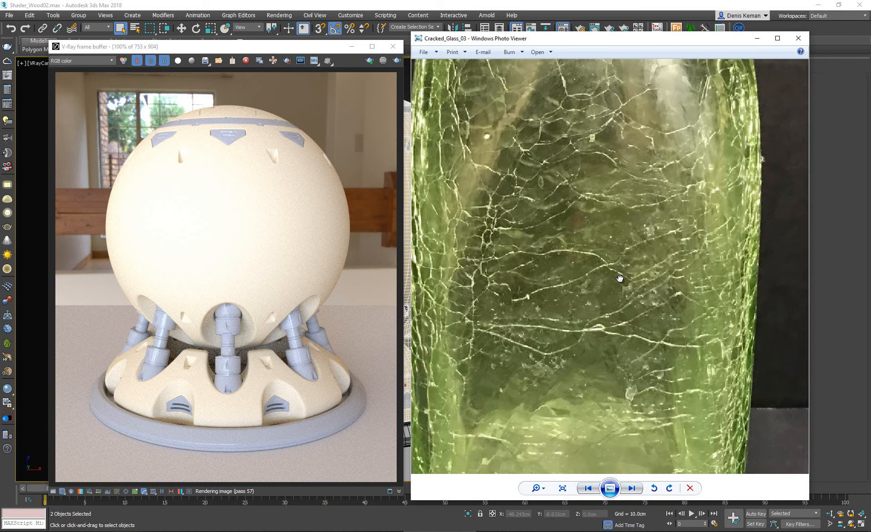
{"action": "scroll", "coordinate": [599, 286], "scroll_direction": "down", "scroll_amount": 2}
{"action": "left_click_drag", "start_coordinate": [703, 300], "coordinate": [650, 215]}
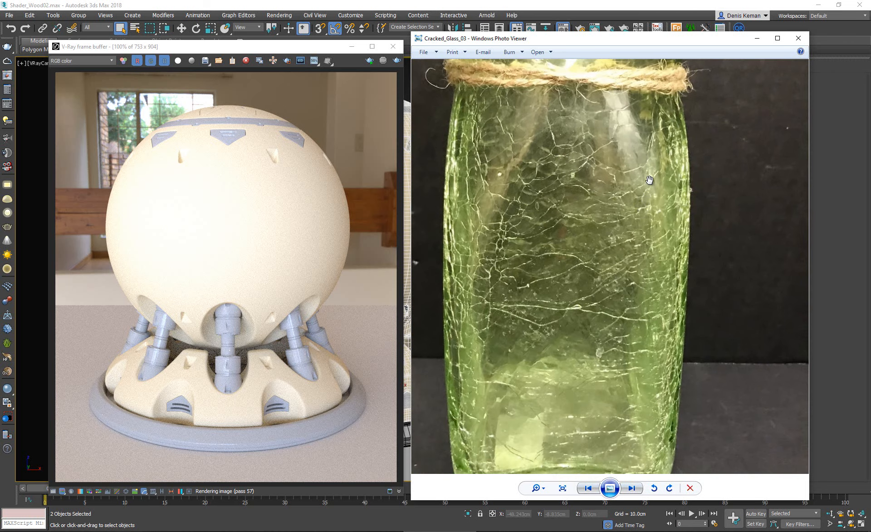
{"action": "scroll", "coordinate": [648, 182], "scroll_direction": "up", "scroll_amount": 2}
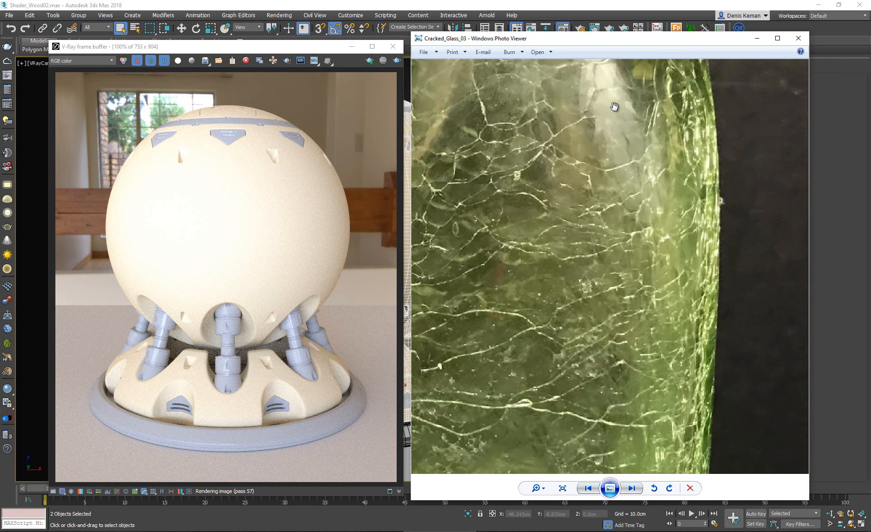
{"action": "left_click_drag", "start_coordinate": [615, 105], "coordinate": [664, 212]}
{"action": "scroll", "coordinate": [658, 209], "scroll_direction": "up", "scroll_amount": 2}
{"action": "scroll", "coordinate": [649, 202], "scroll_direction": "down", "scroll_amount": 2}
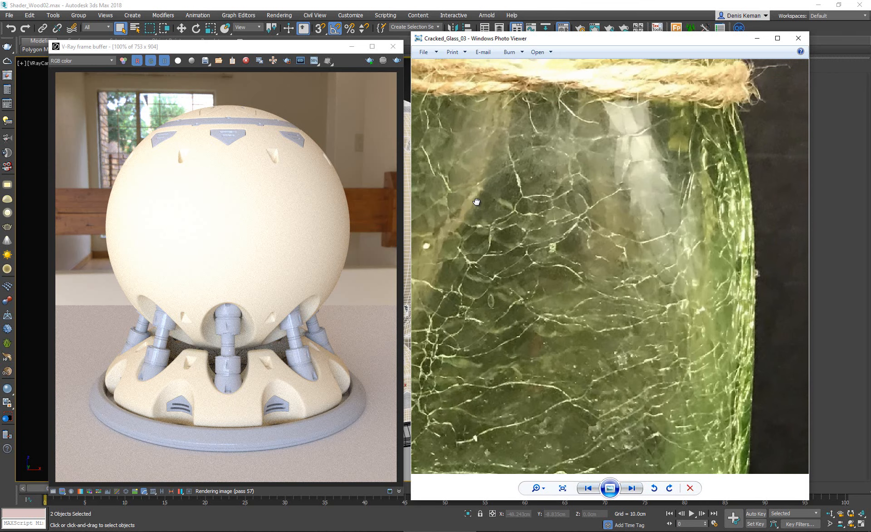
{"action": "scroll", "coordinate": [663, 231], "scroll_direction": "down", "scroll_amount": 3}
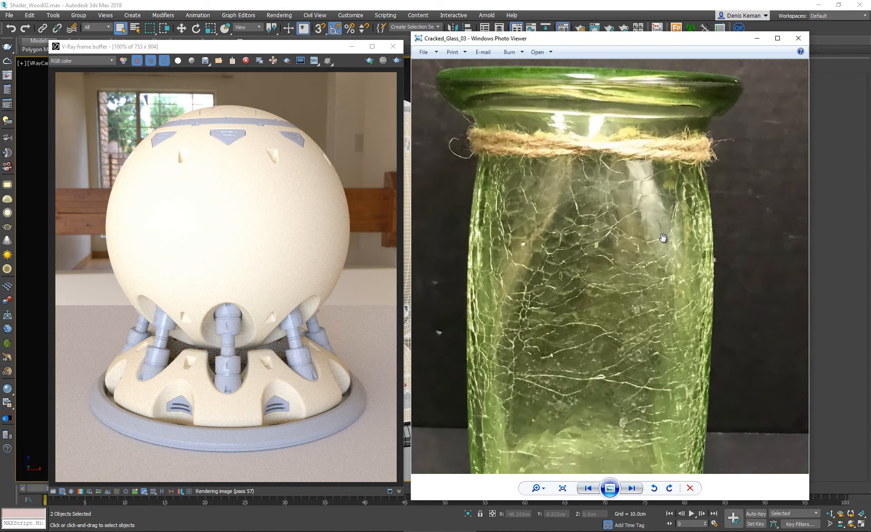
{"action": "left_click_drag", "start_coordinate": [639, 324], "coordinate": [603, 241]}
{"action": "scroll", "coordinate": [603, 246], "scroll_direction": "down", "scroll_amount": 3}
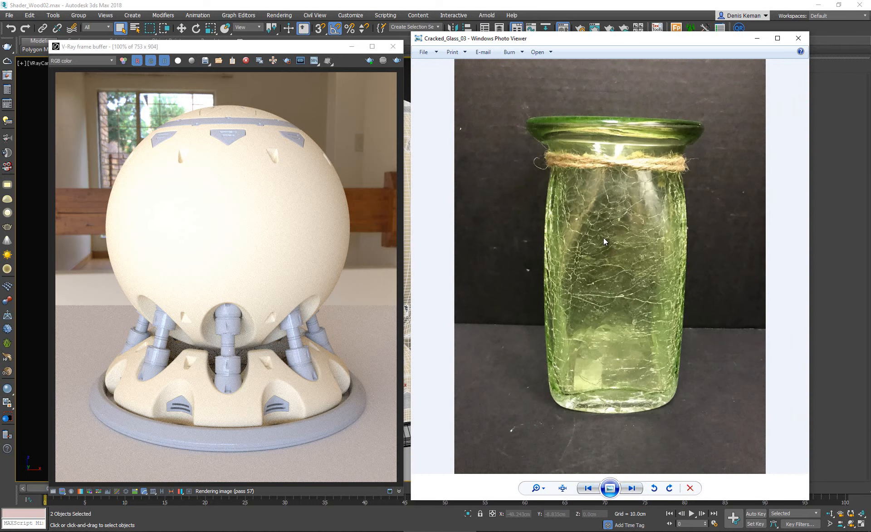
{"action": "key", "text": "Right"}
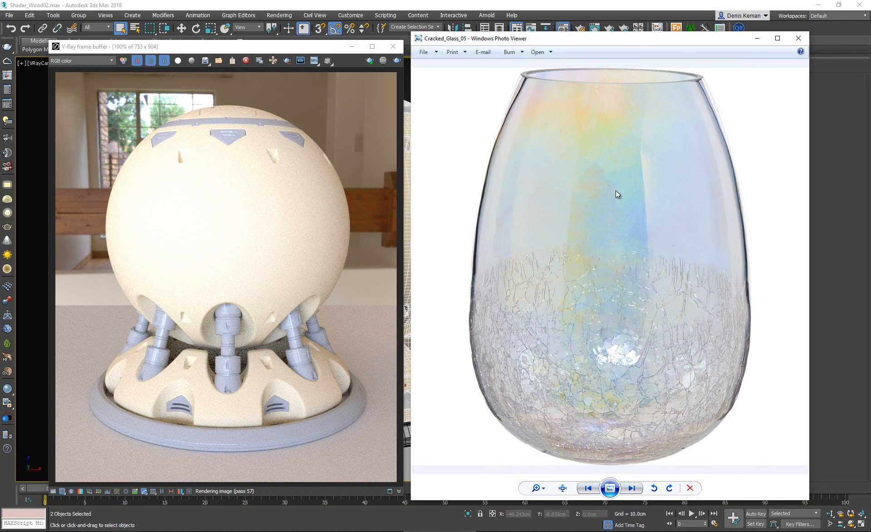
{"action": "left_click_drag", "start_coordinate": [649, 38], "coordinate": [0, 47]}
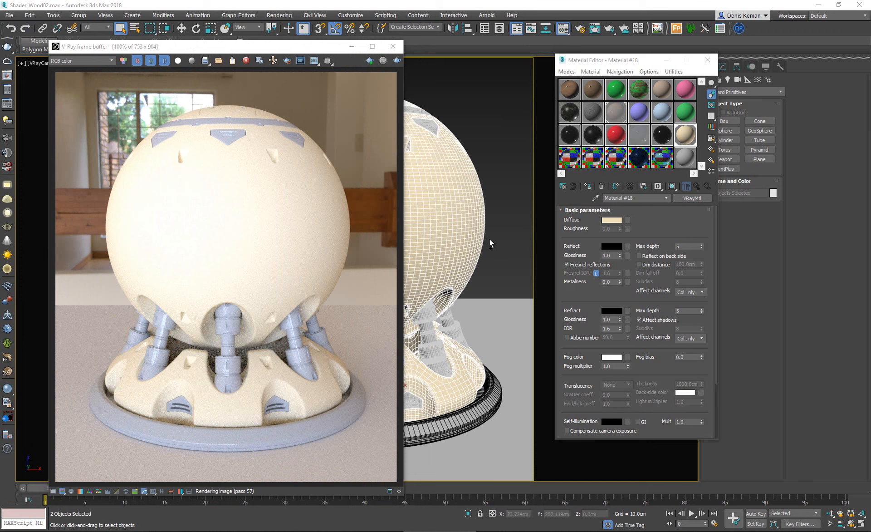
Start the interactive V-Ray render and rename the shader ball's cream material Damaged_Glass
{"action": "left_click", "coordinate": [372, 62]}
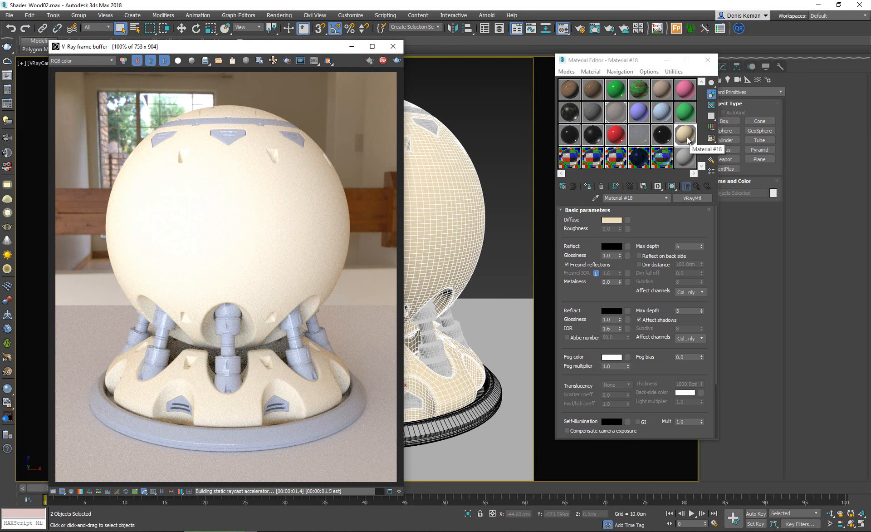
{"action": "left_click", "coordinate": [646, 199]}
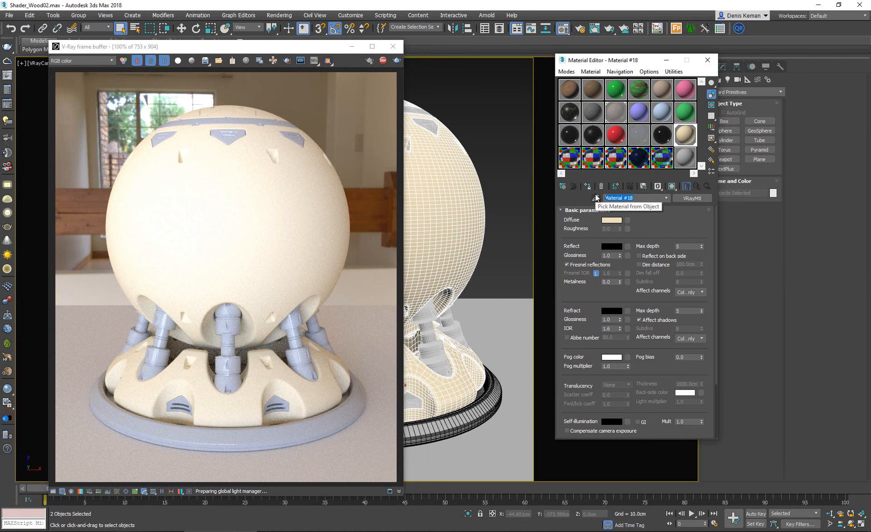
{"action": "type", "text": "Glass"}
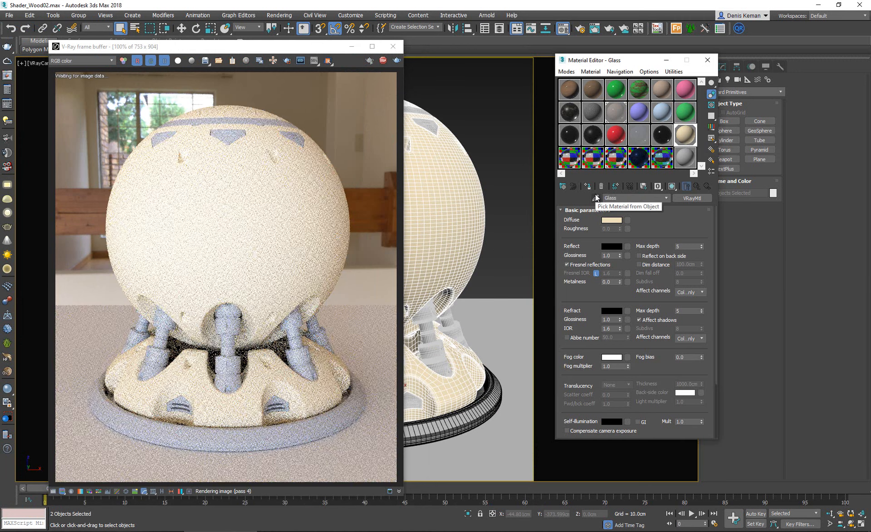
{"action": "key", "text": "BackSpace"}
{"action": "key", "text": "BackSpace"}
{"action": "key", "text": "BackSpace"}
{"action": "key", "text": "BackSpace"}
{"action": "key", "text": "BackSpace"}
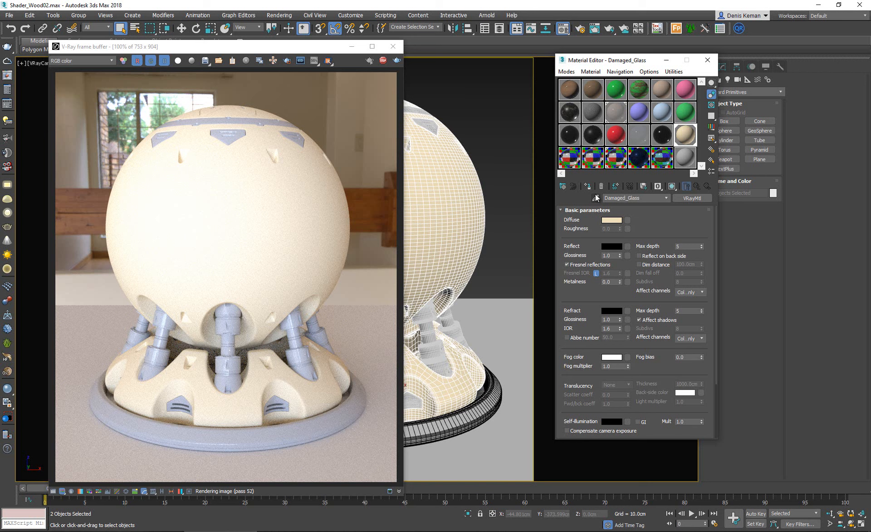
Set the diffuse colour of the Damaged_Glass material to pure black
{"action": "left_click", "coordinate": [603, 219]}
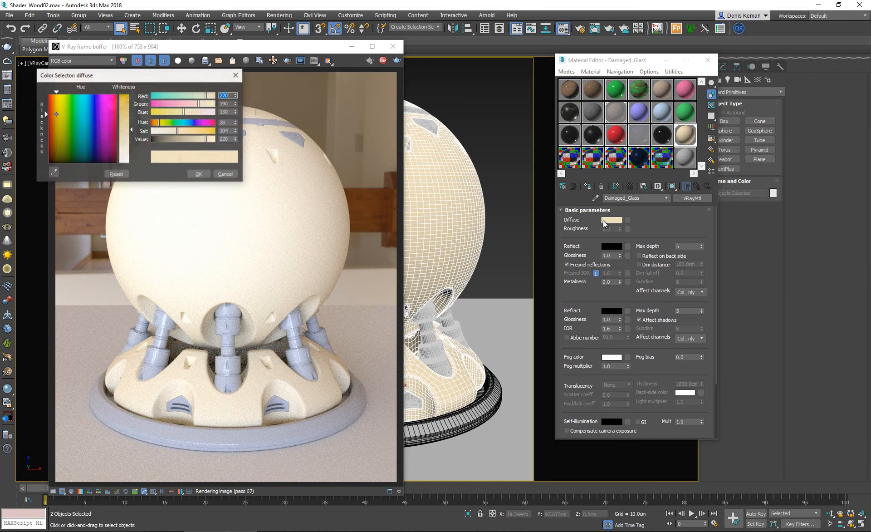
{"action": "left_click_drag", "start_coordinate": [46, 114], "coordinate": [46, 164]}
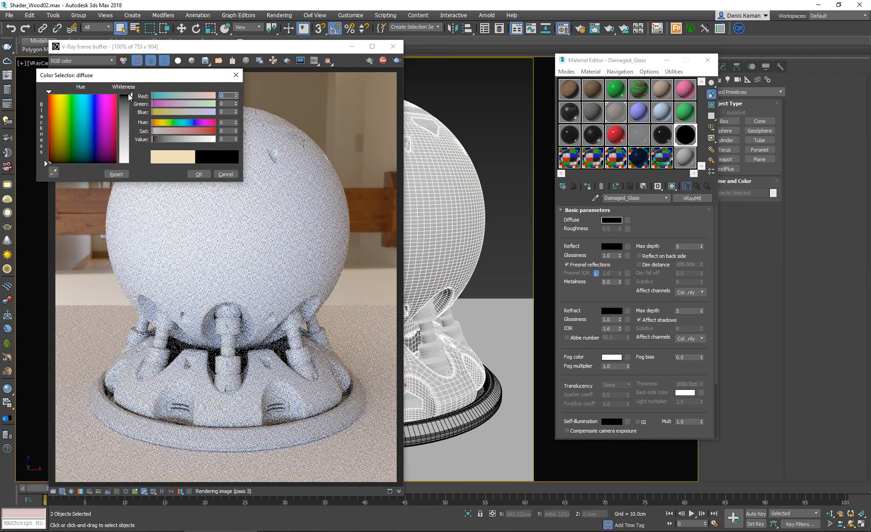
{"action": "left_click", "coordinate": [200, 174]}
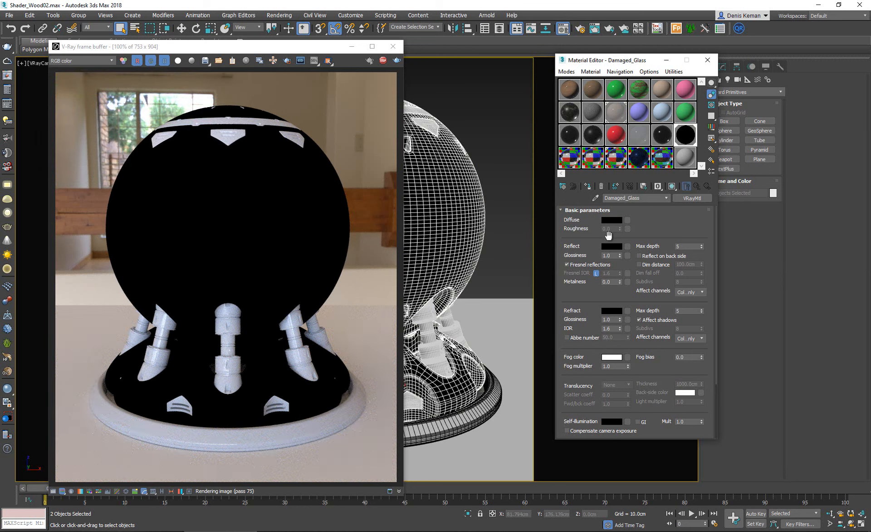
Check the cracked vase reference and set the material's refraction colour to a near-white grey with value 243
{"action": "key", "text": "alt+Tab"}
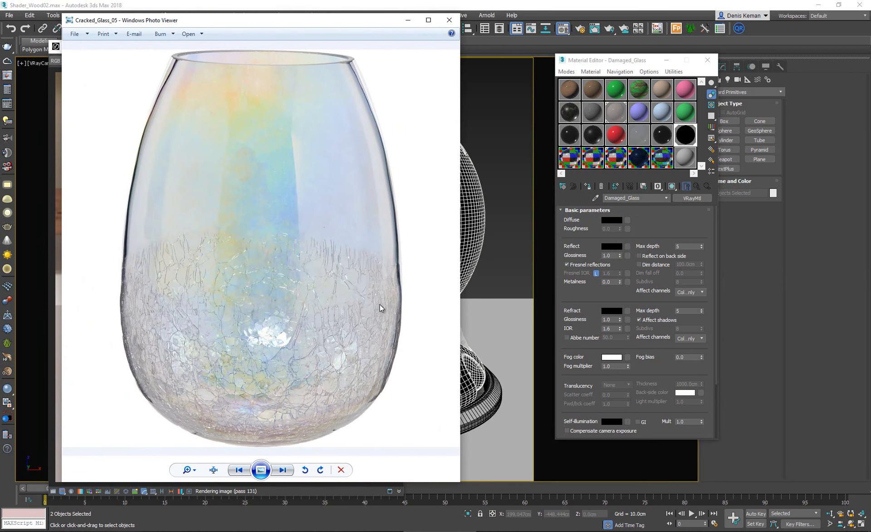
{"action": "scroll", "coordinate": [287, 349], "scroll_direction": "up", "scroll_amount": 2}
{"action": "scroll", "coordinate": [287, 349], "scroll_direction": "up", "scroll_amount": 2}
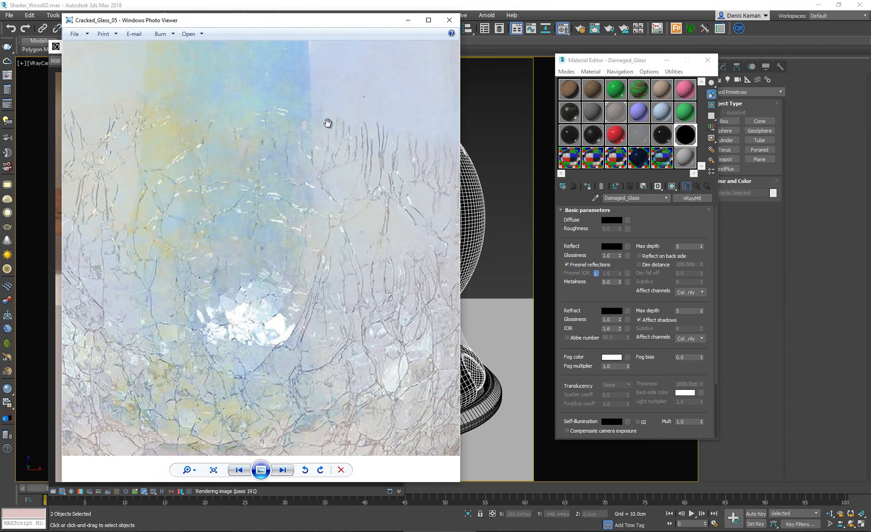
{"action": "key", "text": "alt+Tab"}
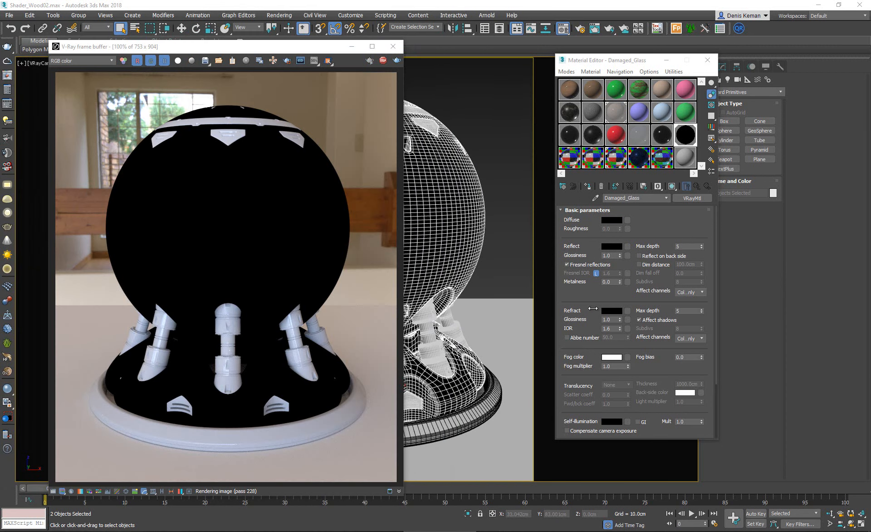
{"action": "left_click_drag", "start_coordinate": [590, 291], "coordinate": [589, 192]}
{"action": "mouse_move", "coordinate": [584, 231]}
{"action": "left_mouse_down"}
{"action": "mouse_move", "coordinate": [584, 316]}
{"action": "mouse_move", "coordinate": [577, 234]}
{"action": "left_mouse_up"}
{"action": "left_click", "coordinate": [617, 250]}
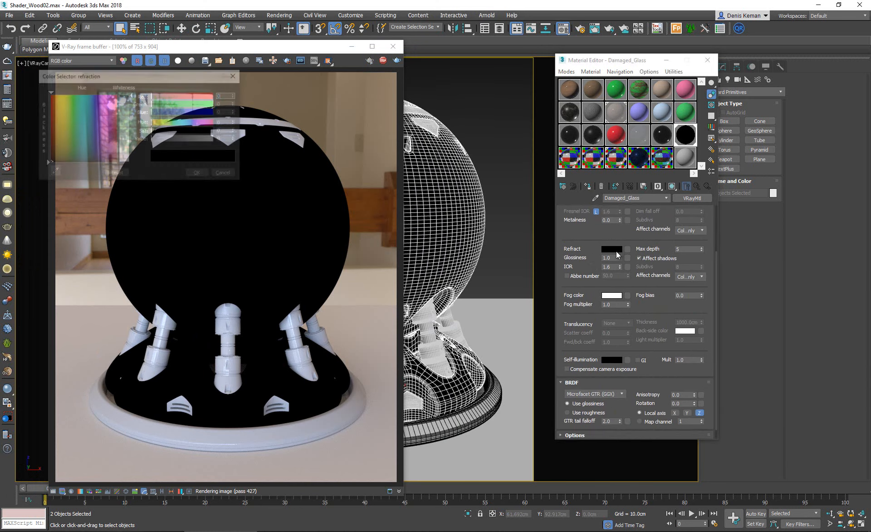
{"action": "left_click_drag", "start_coordinate": [127, 157], "coordinate": [128, 161]}
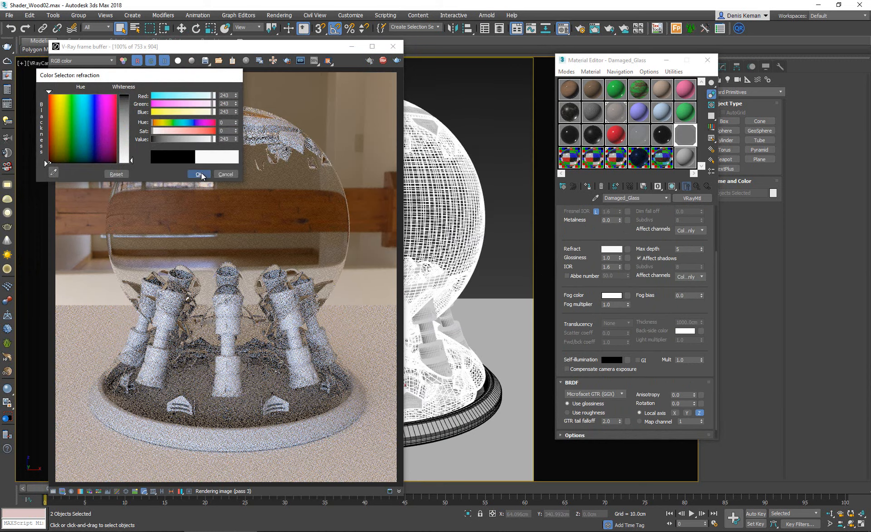
{"action": "left_click", "coordinate": [198, 174]}
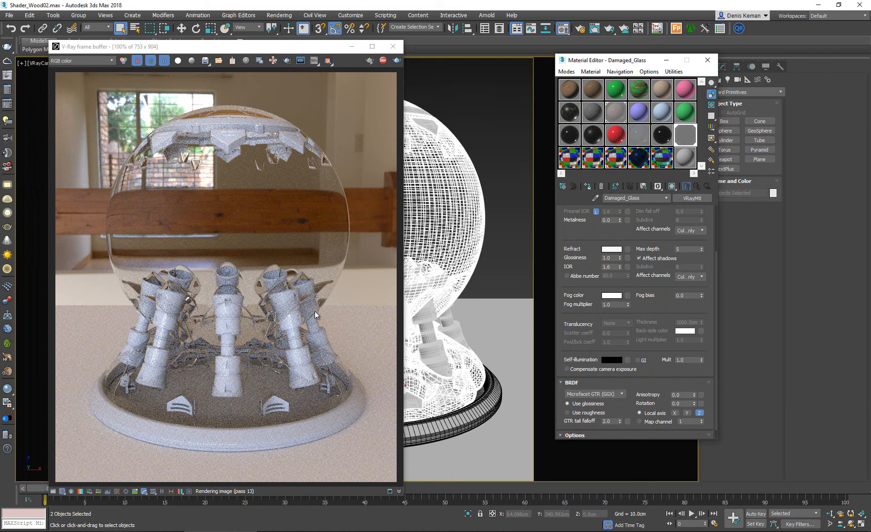
Assign a Mix map to the refraction colour of the Damaged_Glass material
{"action": "left_click_drag", "start_coordinate": [584, 289], "coordinate": [584, 335]}
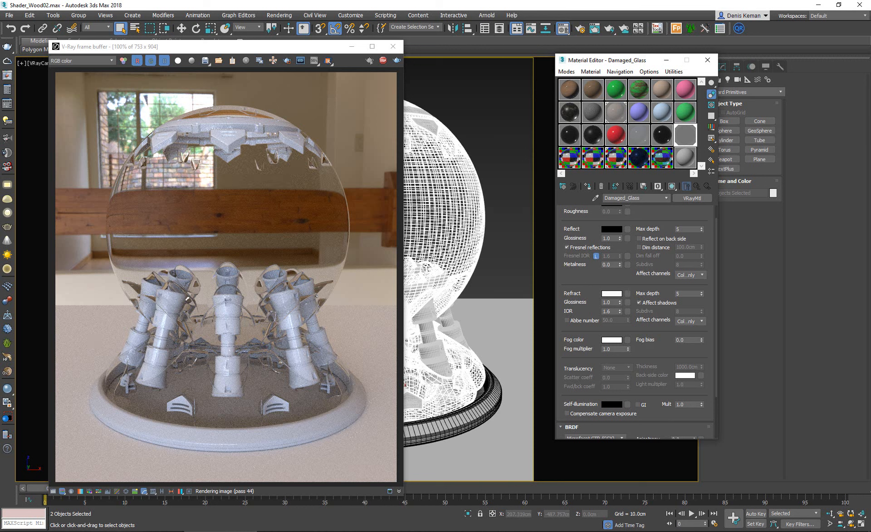
{"action": "left_click", "coordinate": [628, 293]}
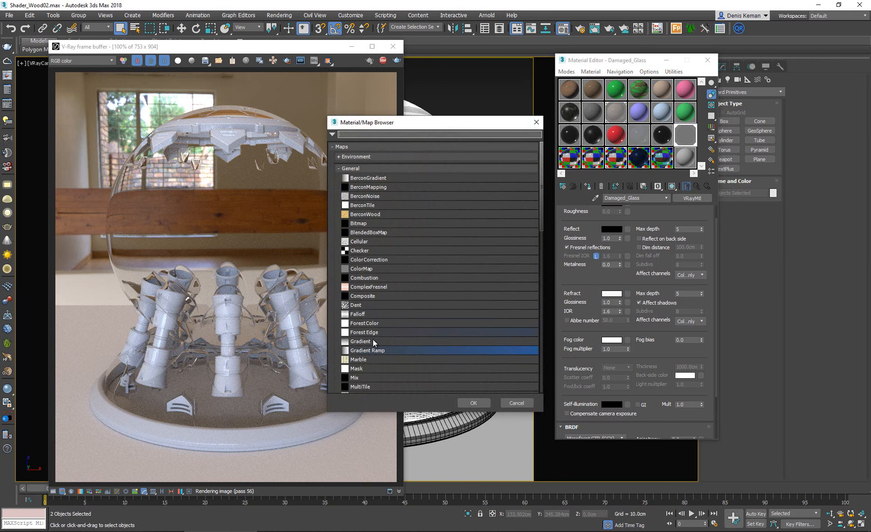
{"action": "double_click", "coordinate": [372, 377]}
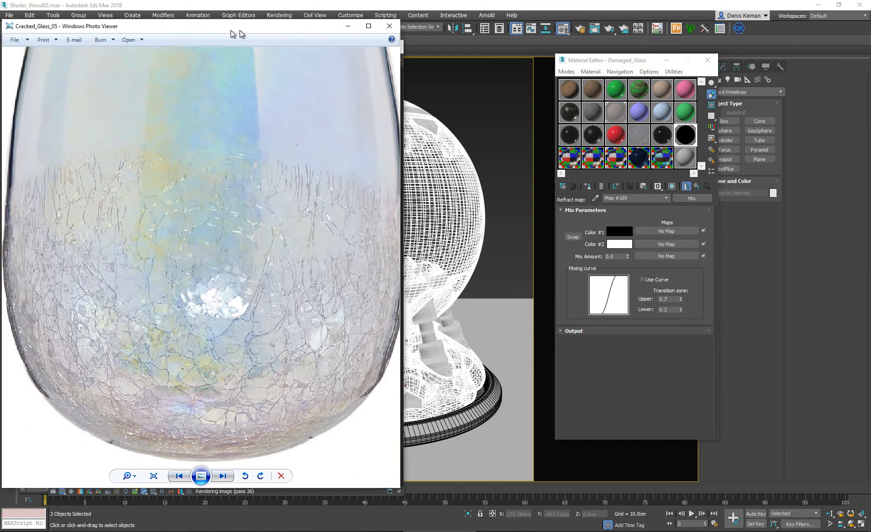
Set Color #1 of the refraction Mix map to a pale pink with RGB 243, 203, 216
{"action": "left_click_drag", "start_coordinate": [233, 33], "coordinate": [272, 33]}
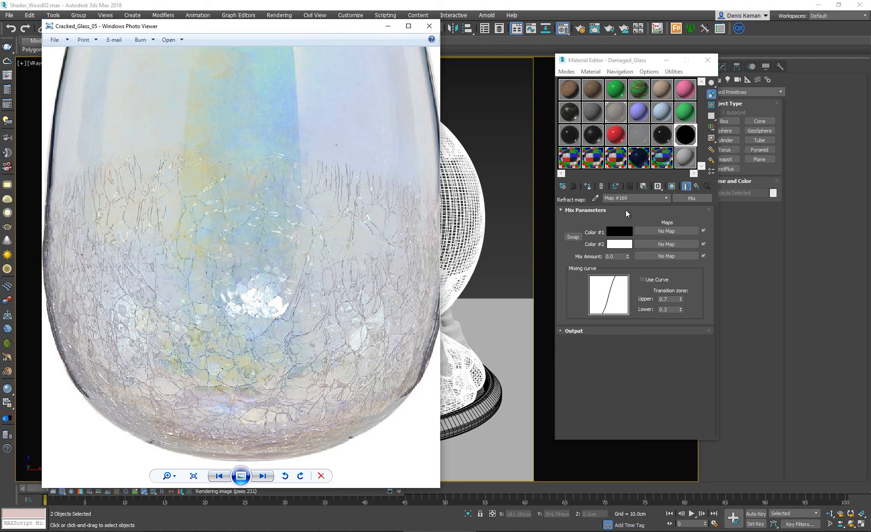
{"action": "left_click", "coordinate": [628, 233]}
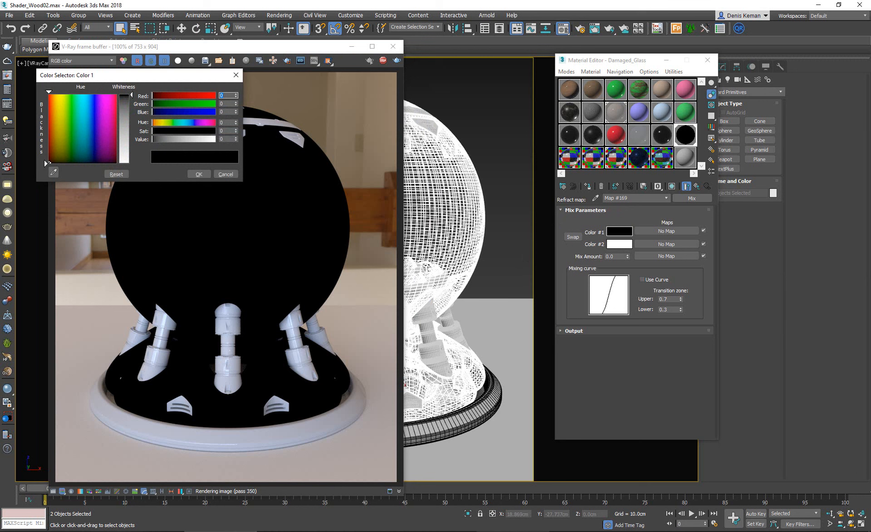
{"action": "key", "text": "alt+Tab"}
{"action": "key", "text": "alt+Tab"}
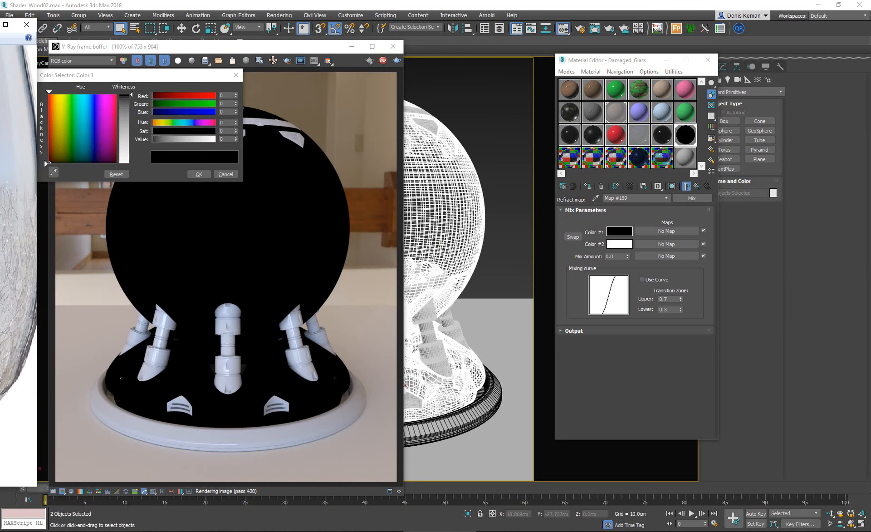
{"action": "mouse_move", "coordinate": [135, 80]}
{"action": "left_mouse_down"}
{"action": "mouse_move", "coordinate": [367, 110]}
{"action": "mouse_move", "coordinate": [337, 132]}
{"action": "mouse_move", "coordinate": [289, 133]}
{"action": "mouse_move", "coordinate": [340, 130]}
{"action": "left_mouse_up"}
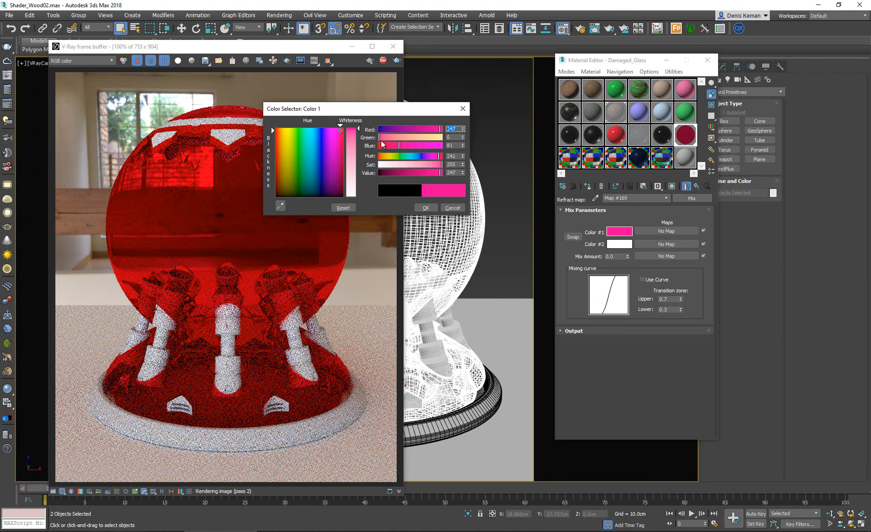
{"action": "left_click_drag", "start_coordinate": [415, 165], "coordinate": [389, 167]}
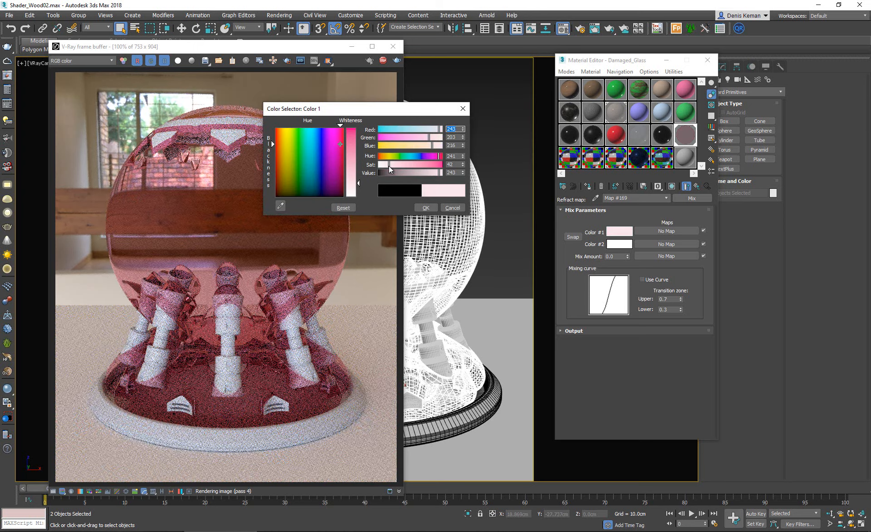
{"action": "left_click", "coordinate": [426, 207]}
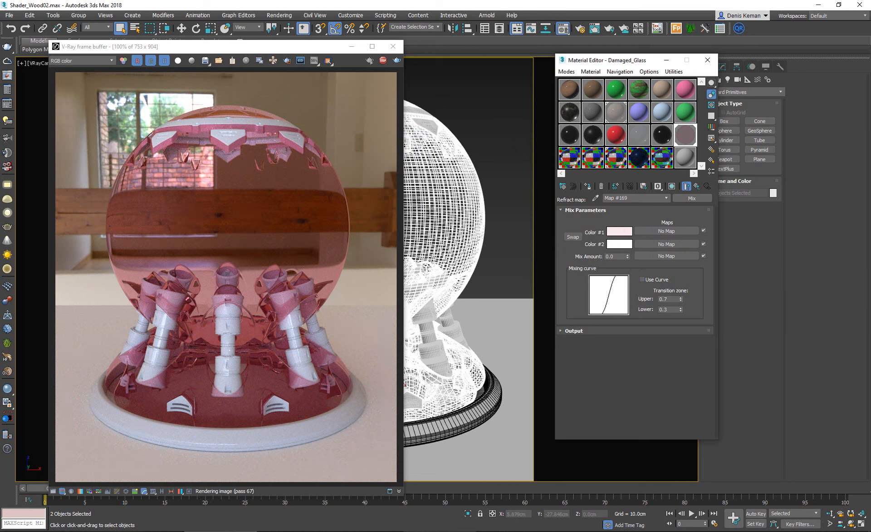
Examine the black crack lines in the Cracks_Texture image up close
{"action": "mouse_move", "coordinate": [439, 530]}
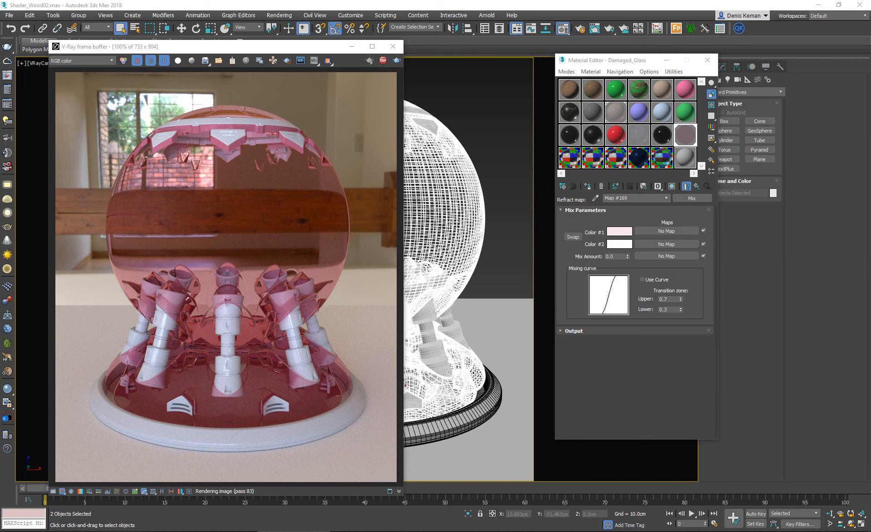
{"action": "key", "text": "alt+Tab"}
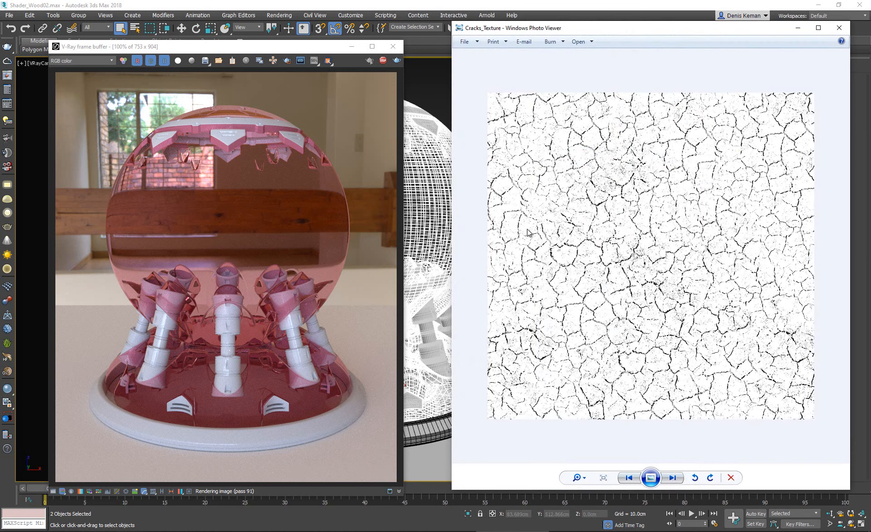
{"action": "scroll", "coordinate": [596, 236], "scroll_direction": "up", "scroll_amount": 2}
{"action": "scroll", "coordinate": [596, 235], "scroll_direction": "down", "scroll_amount": 2}
{"action": "left_click_drag", "start_coordinate": [643, 30], "coordinate": [602, 32]}
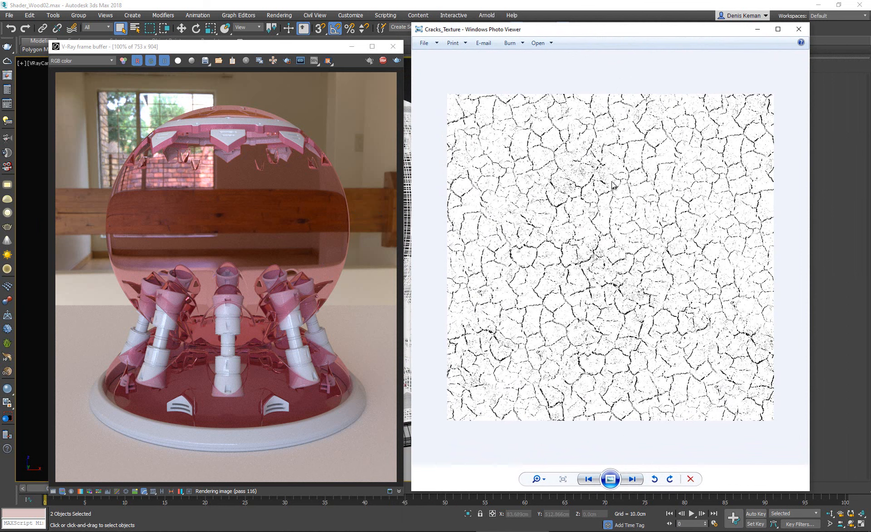
{"action": "scroll", "coordinate": [610, 224], "scroll_direction": "up", "scroll_amount": 3}
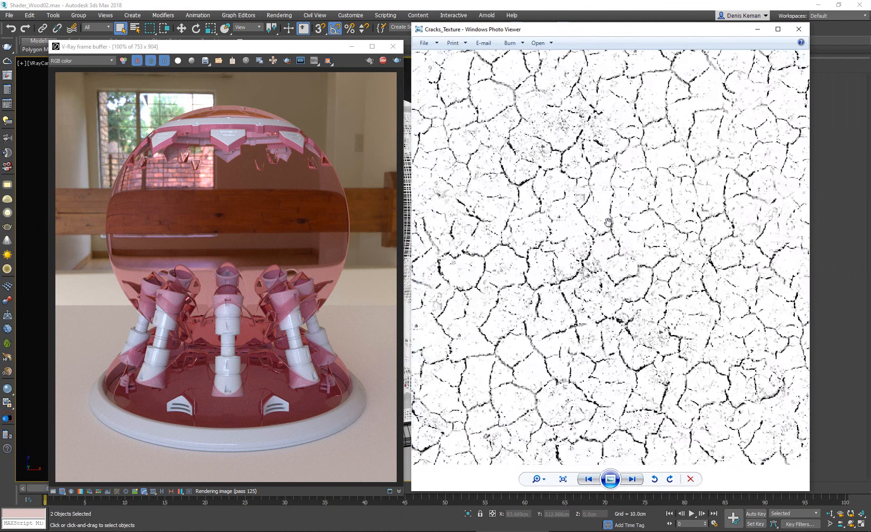
Put the Cracks_Texture.jpg image into the Mix Amount slot of the refraction Mix map
{"action": "scroll", "coordinate": [610, 225], "scroll_direction": "down", "scroll_amount": 3}
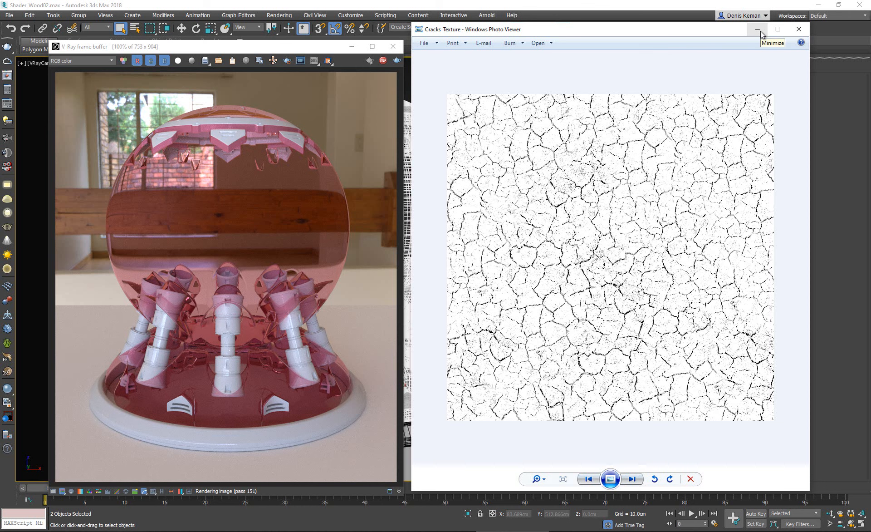
{"action": "scroll", "coordinate": [629, 196], "scroll_direction": "up", "scroll_amount": 4}
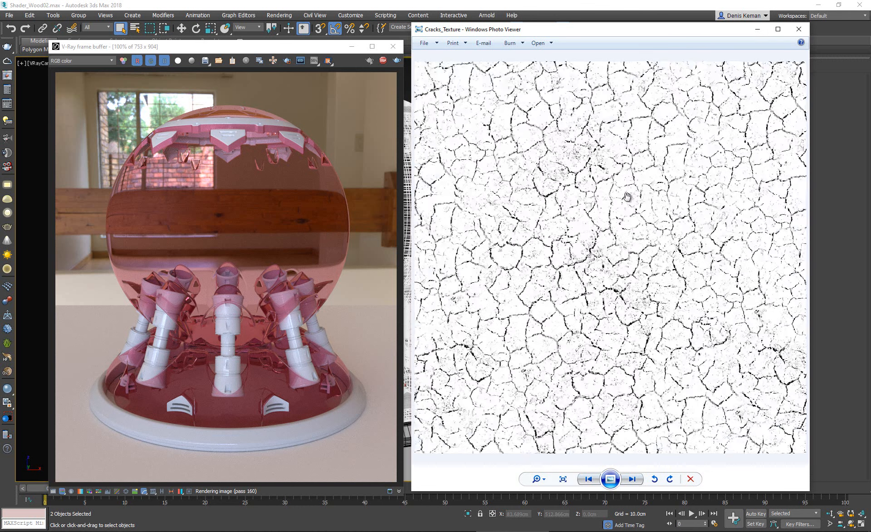
{"action": "left_click", "coordinate": [758, 29]}
{"action": "left_click_drag", "start_coordinate": [0, 217], "coordinate": [665, 257]}
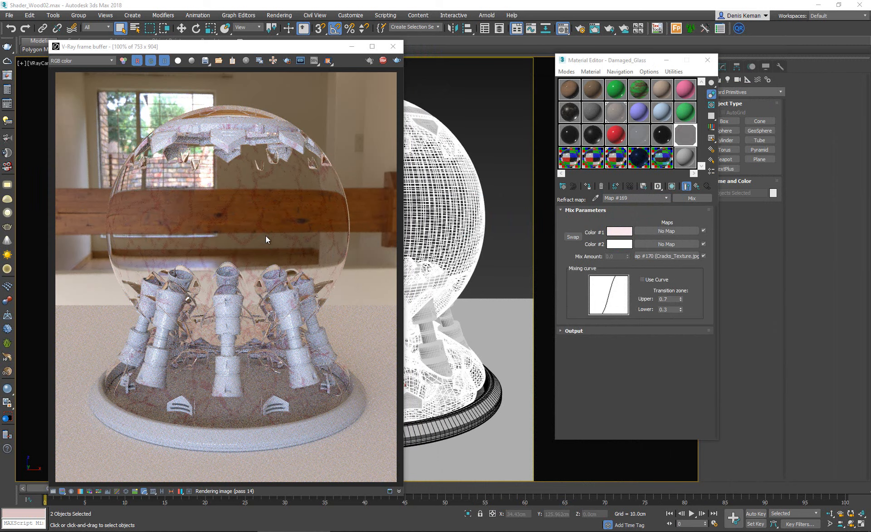
Set the U and V tiling of the Cracks_Texture bitmap in the Mix Amount slot to 5.0
{"action": "left_click", "coordinate": [662, 256]}
{"action": "double_click", "coordinate": [628, 253]}
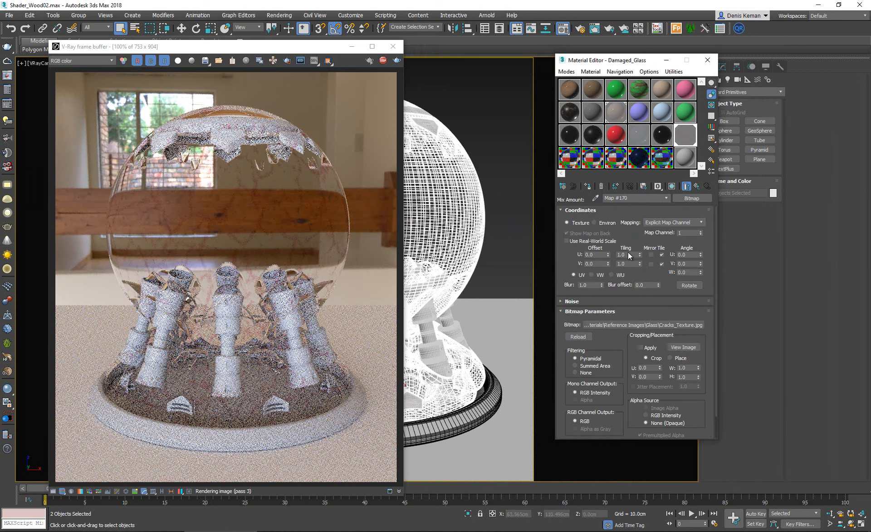
{"action": "type", "text": "5"}
{"action": "key", "text": "Tab"}
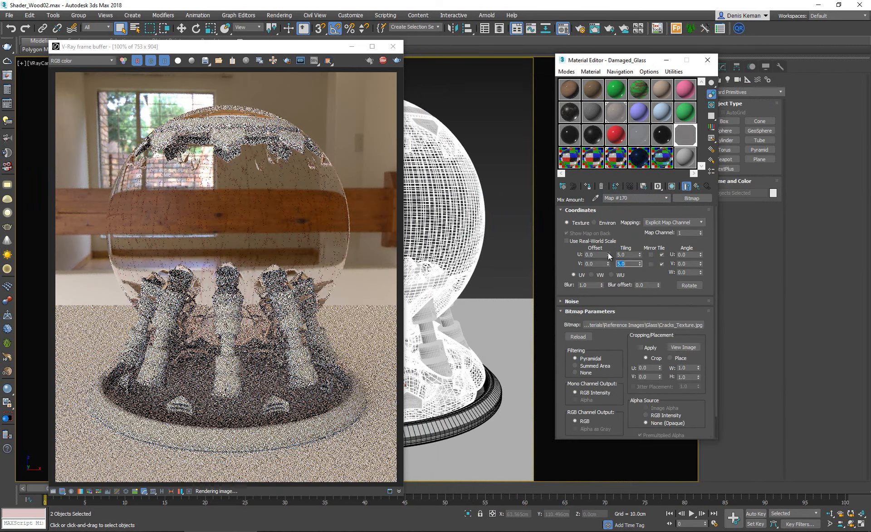
{"action": "type", "text": "5"}
{"action": "key", "text": "Return"}
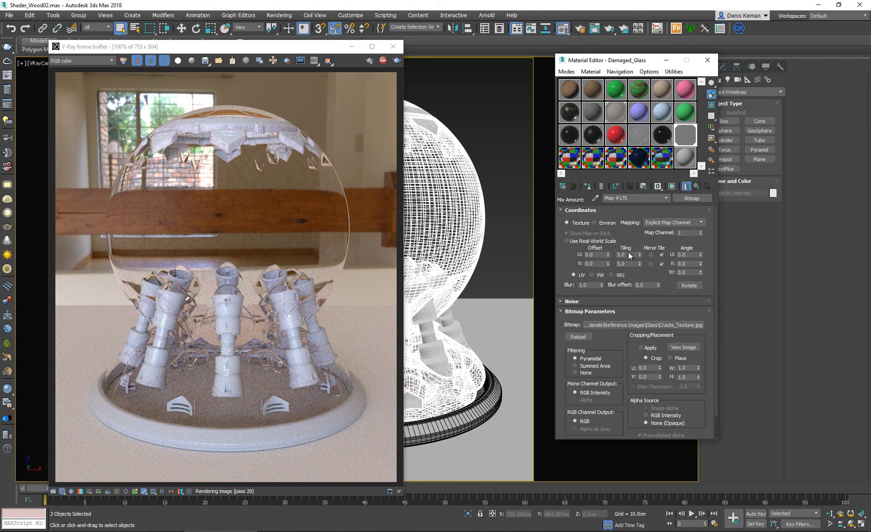
Set the blur of the Cracks_Texture mix bitmap to 0.2 and check the cracks in the render
{"action": "left_click", "coordinate": [591, 284]}
{"action": "key", "text": "Return"}
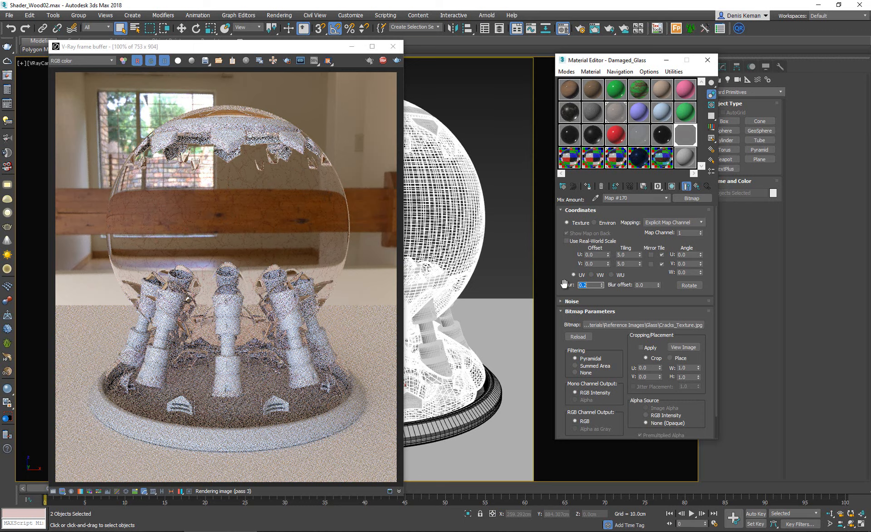
{"action": "scroll", "coordinate": [210, 195], "scroll_direction": "up", "scroll_amount": 3}
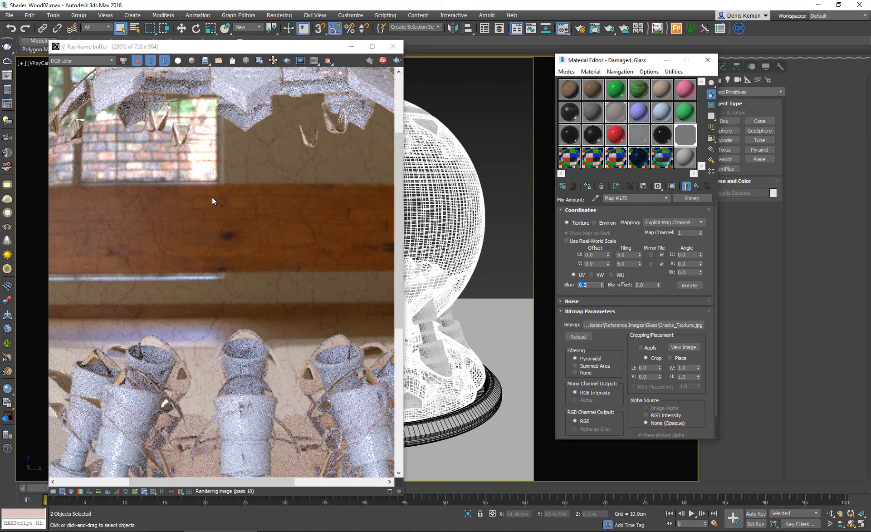
{"action": "scroll", "coordinate": [217, 200], "scroll_direction": "down", "scroll_amount": 3}
Set Color #2 of the refraction Mix map to a pale cyan with RGB 230, 243, 243, using the Cracked_Glass_05 photo as reference
{"action": "left_click", "coordinate": [700, 187]}
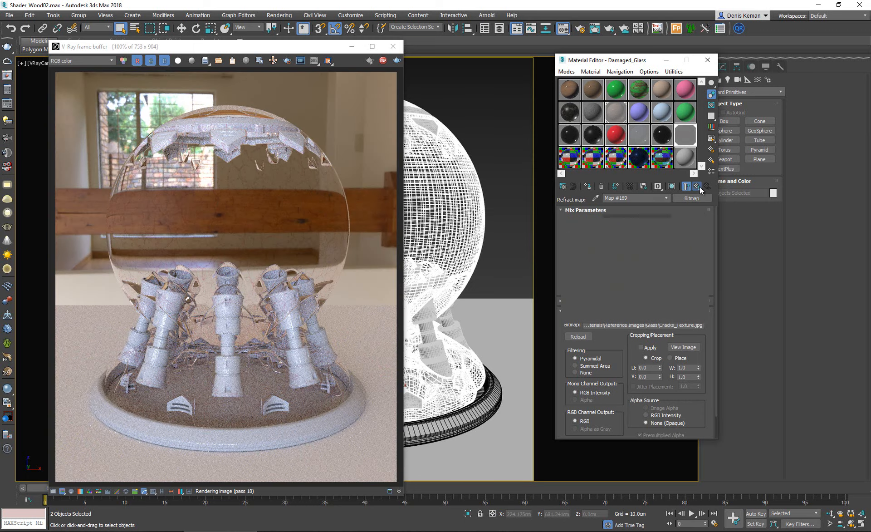
{"action": "left_click", "coordinate": [624, 245]}
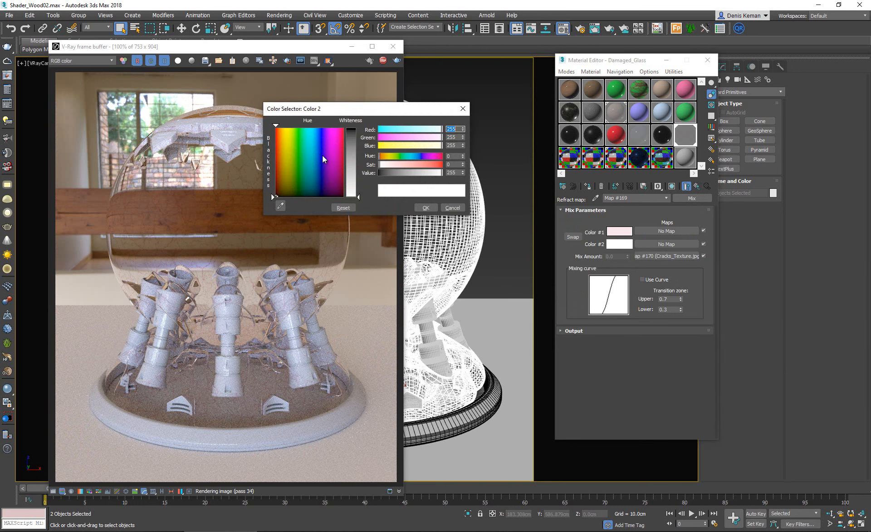
{"action": "left_click", "coordinate": [309, 158]}
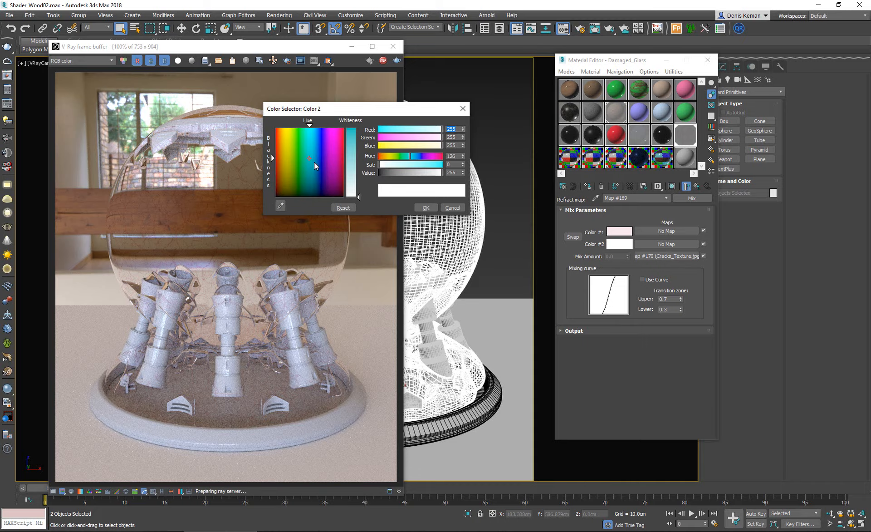
{"action": "mouse_move", "coordinate": [355, 196]}
{"action": "left_mouse_down"}
{"action": "mouse_move", "coordinate": [354, 186]}
{"action": "mouse_move", "coordinate": [357, 196]}
{"action": "left_mouse_up"}
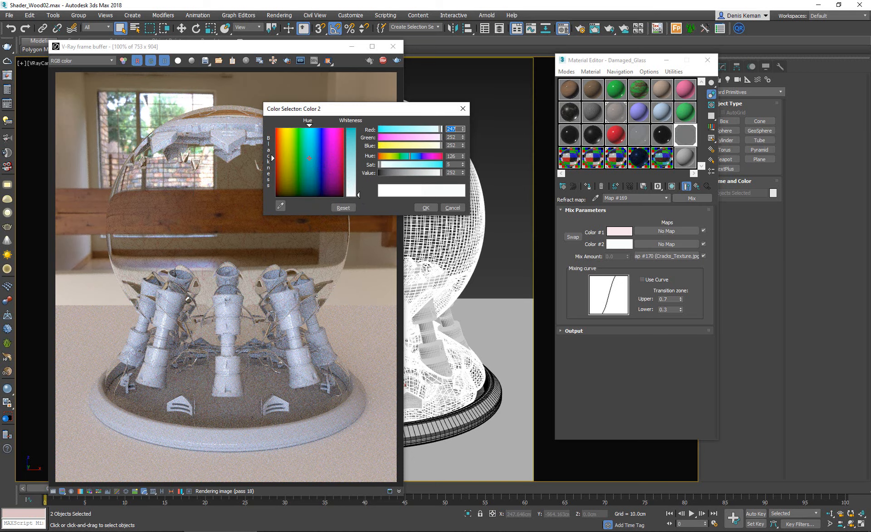
{"action": "key", "text": "alt+Tab"}
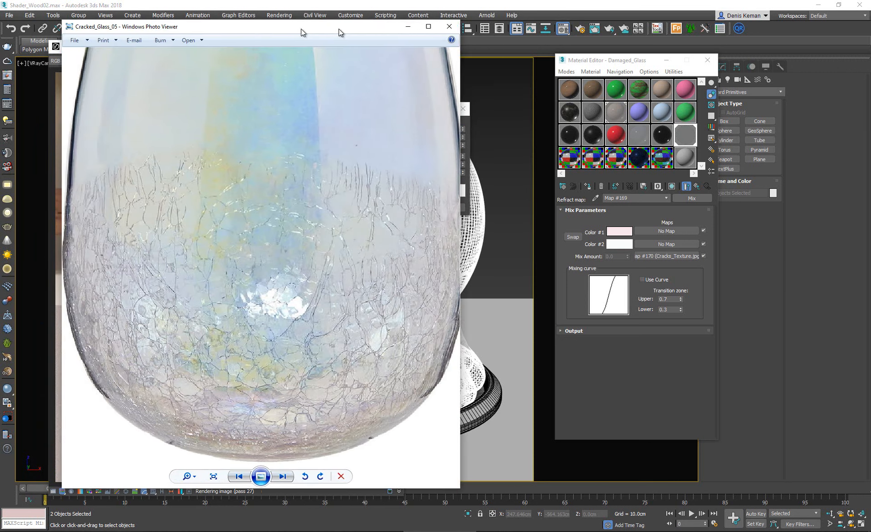
{"action": "left_click_drag", "start_coordinate": [307, 33], "coordinate": [690, 48]}
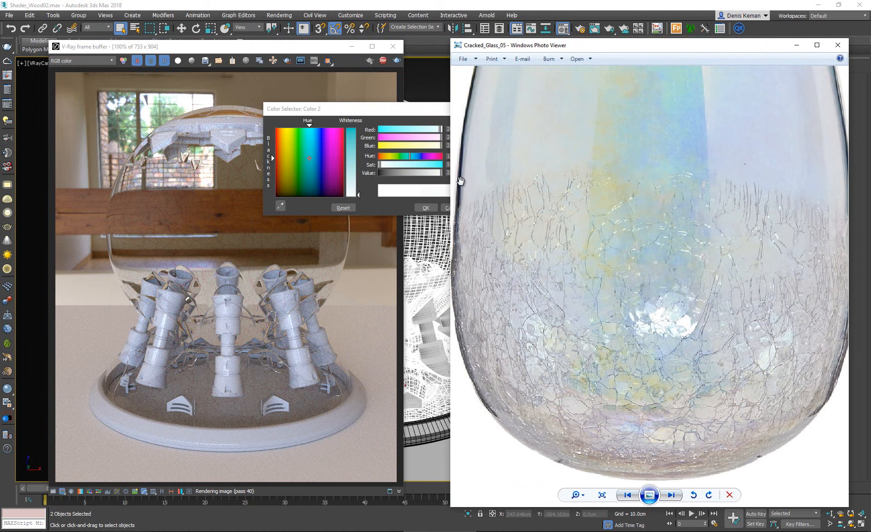
{"action": "left_click_drag", "start_coordinate": [385, 173], "coordinate": [438, 172]}
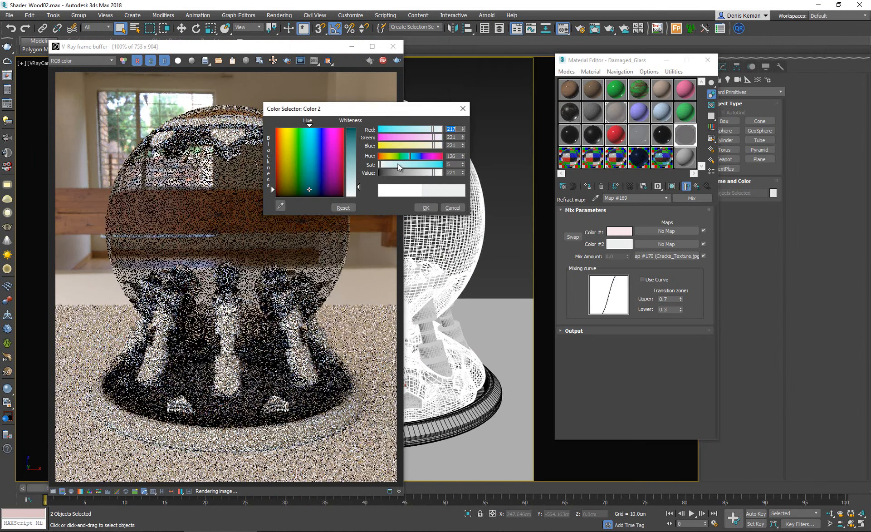
{"action": "left_click_drag", "start_coordinate": [381, 165], "coordinate": [439, 177]}
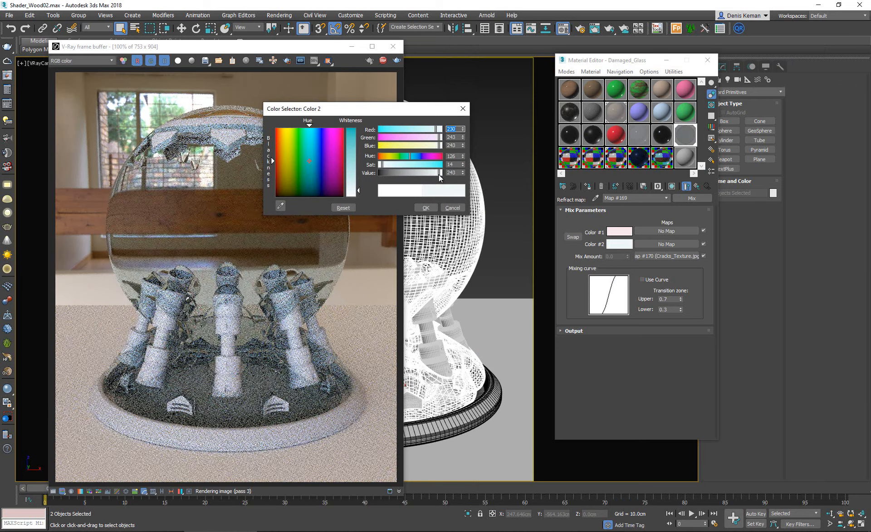
{"action": "left_click", "coordinate": [426, 207]}
Close the Cracks_Texture image and compare the Cracked_Glass_05 vase photo with the glass and cracks in the render
{"action": "left_click", "coordinate": [500, 531]}
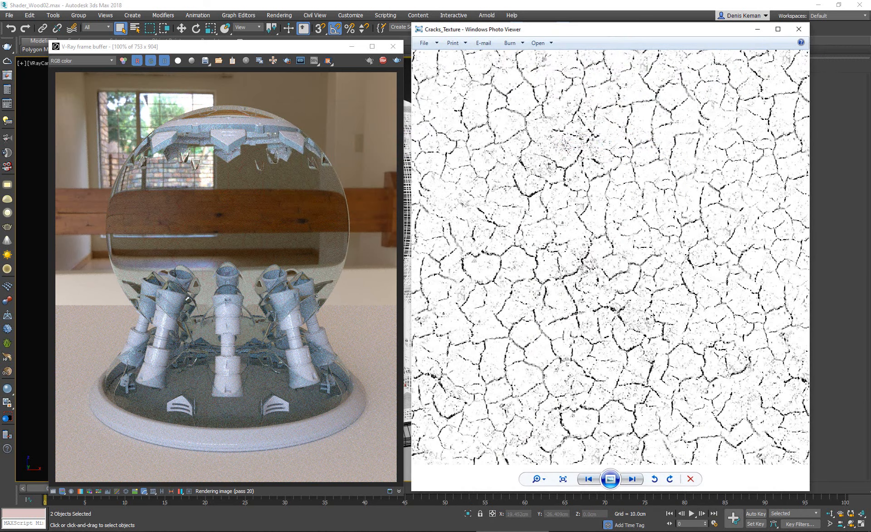
{"action": "left_click", "coordinate": [800, 31]}
{"action": "left_click", "coordinate": [453, 530]}
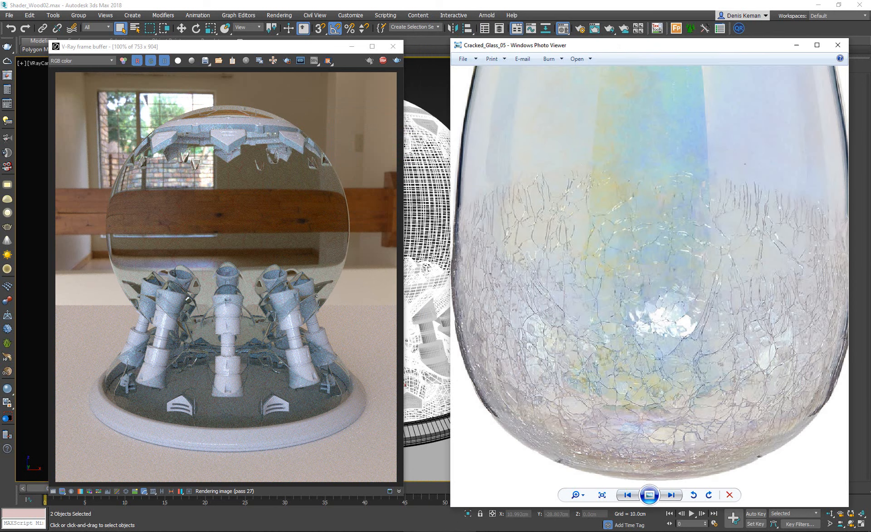
{"action": "scroll", "coordinate": [581, 195], "scroll_direction": "up", "scroll_amount": 2}
{"action": "scroll", "coordinate": [581, 259], "scroll_direction": "down", "scroll_amount": 2}
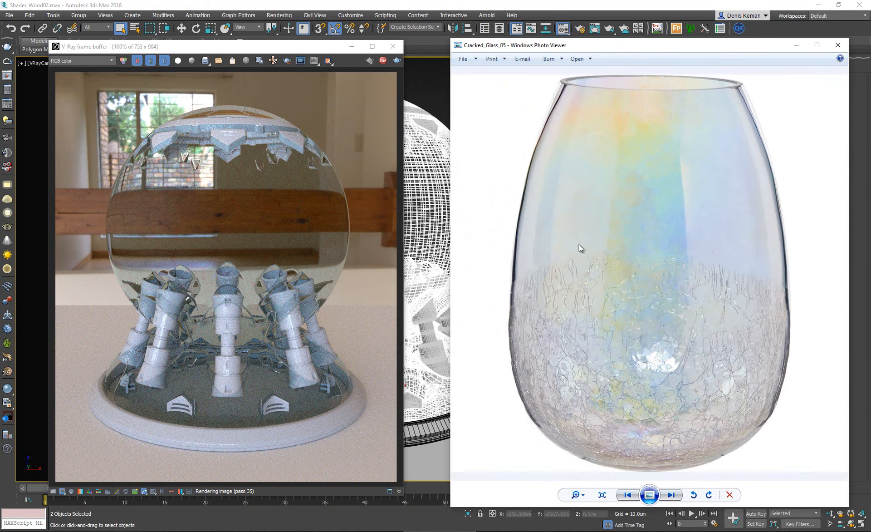
{"action": "left_click", "coordinate": [453, 530]}
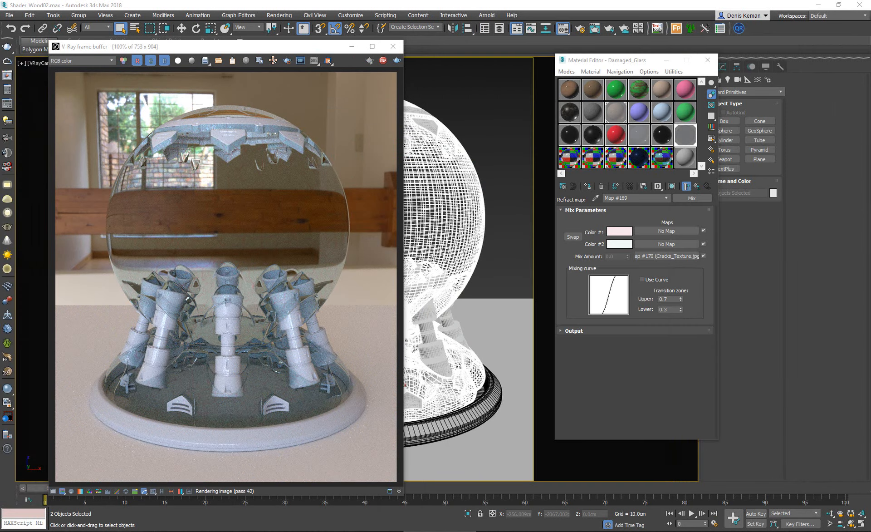
{"action": "scroll", "coordinate": [174, 264], "scroll_direction": "up", "scroll_amount": 2}
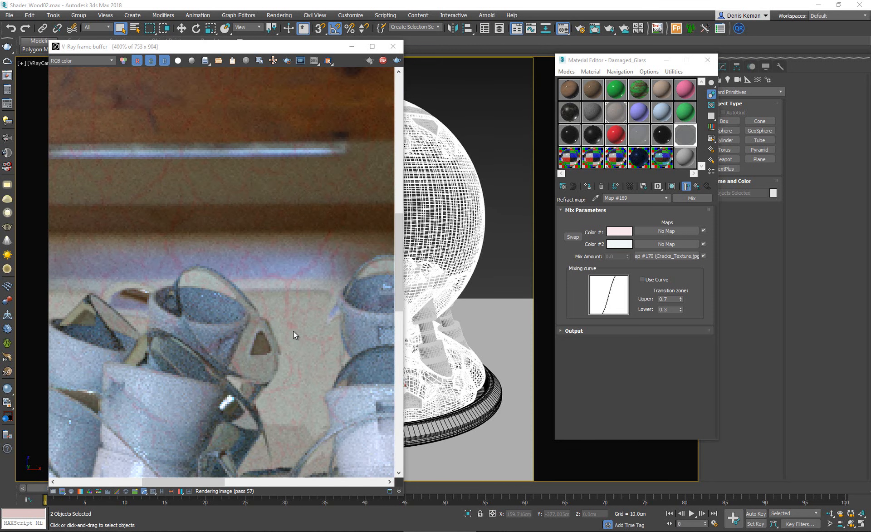
{"action": "scroll", "coordinate": [290, 326], "scroll_direction": "down", "scroll_amount": 2}
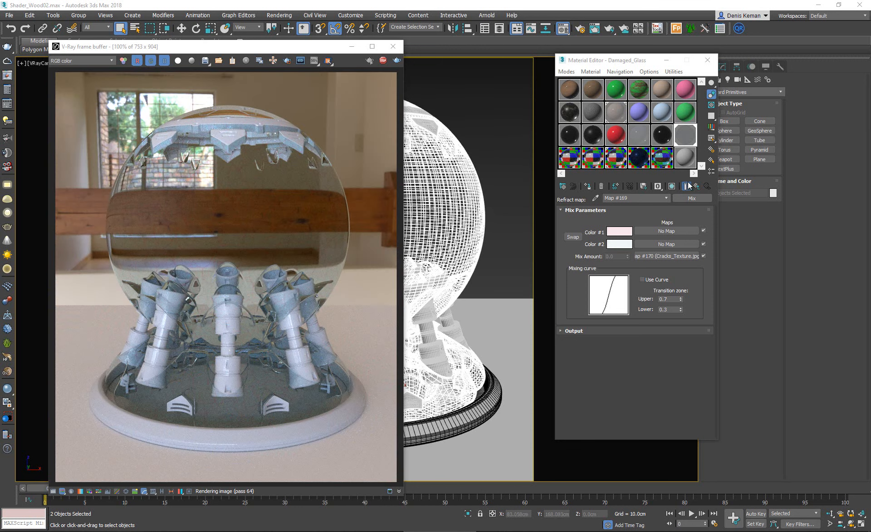
Copy the refraction Mix map of Damaged_Glass into its Bump map slot as a copy
{"action": "left_click", "coordinate": [687, 186]}
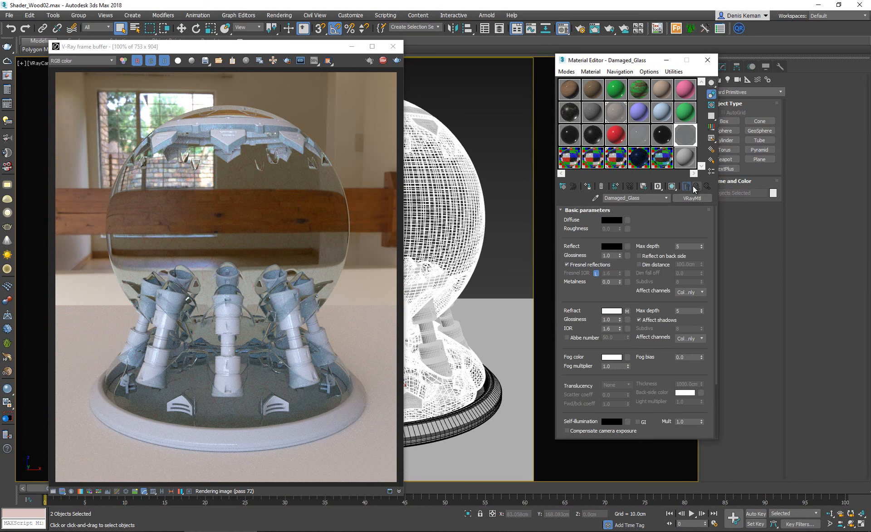
{"action": "scroll", "coordinate": [623, 242], "scroll_direction": "down", "scroll_amount": 3}
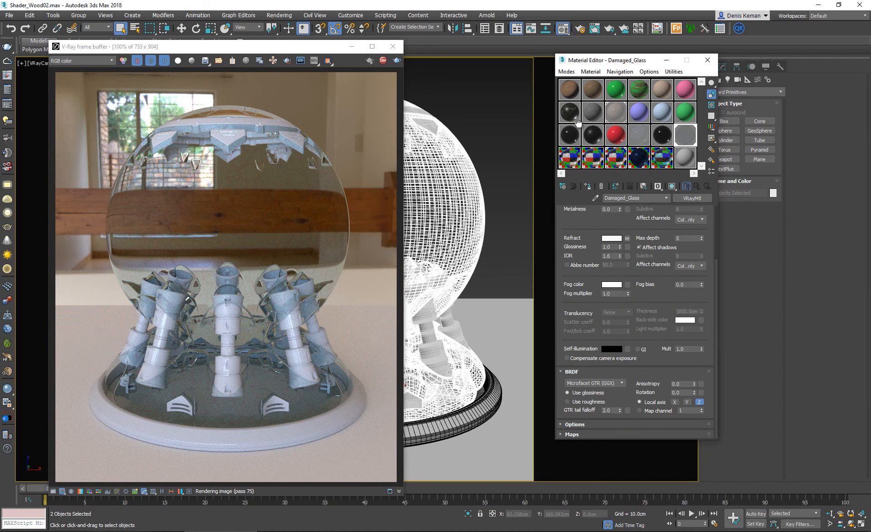
{"action": "right_click", "coordinate": [628, 239]}
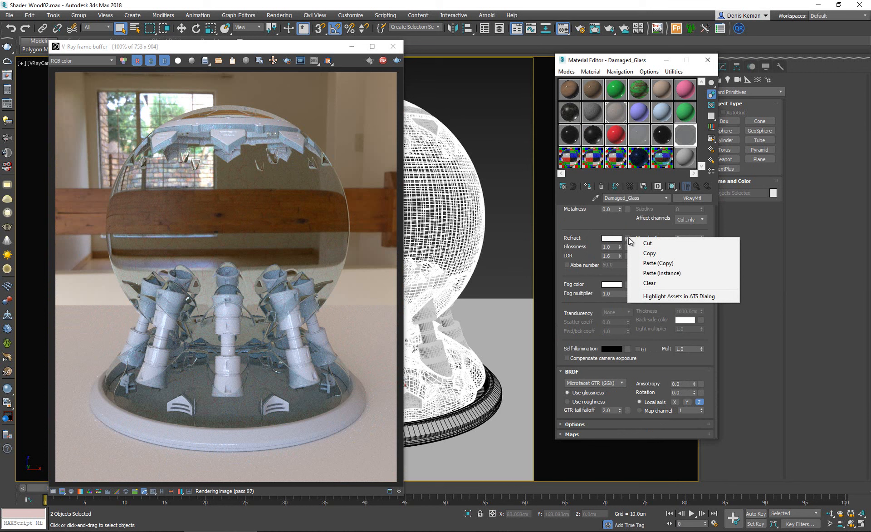
{"action": "left_click", "coordinate": [649, 253]}
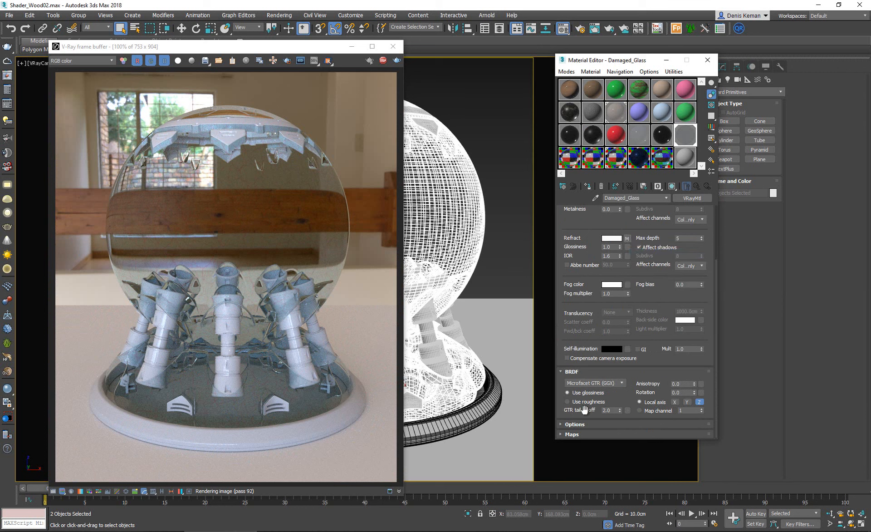
{"action": "left_click", "coordinate": [586, 435]}
{"action": "right_click", "coordinate": [662, 275]}
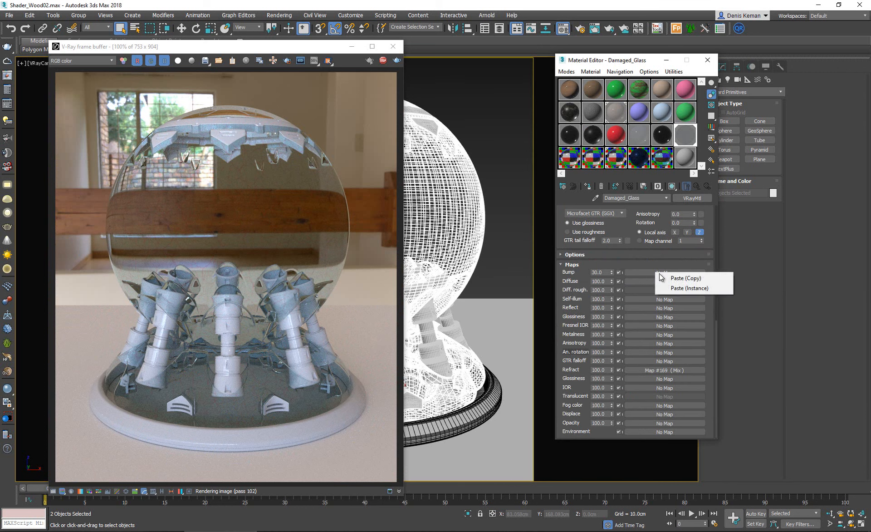
{"action": "left_click", "coordinate": [674, 278]}
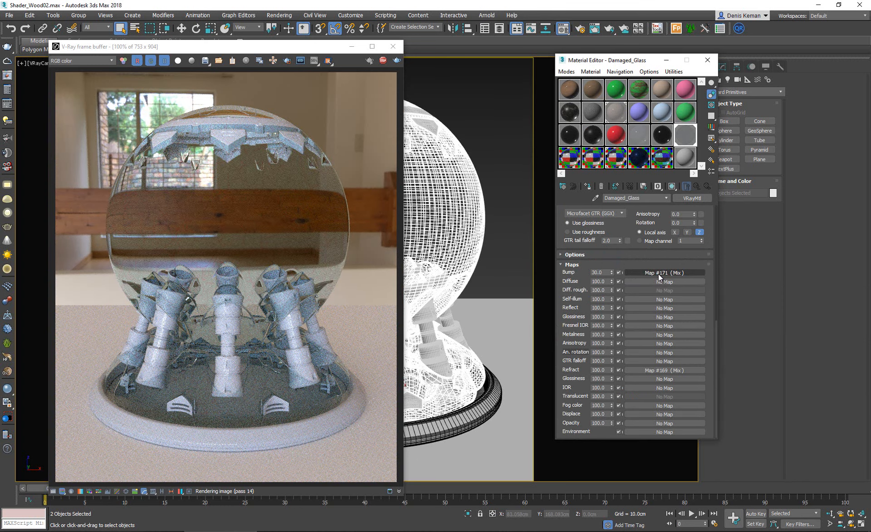
Replace the Mix map in the Bump slot with a copy of its Cracks_Texture bitmap
{"action": "left_click", "coordinate": [659, 274]}
{"action": "right_click", "coordinate": [659, 257]}
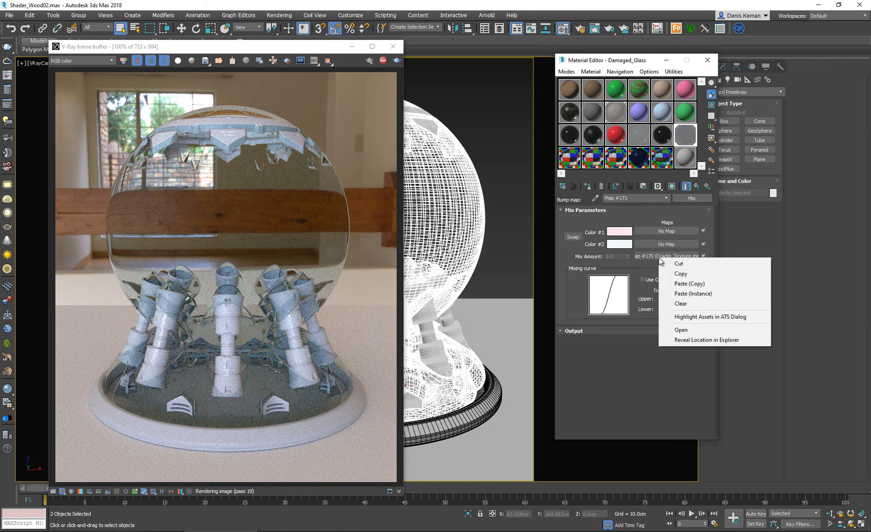
{"action": "left_click", "coordinate": [681, 274]}
{"action": "left_click", "coordinate": [693, 198]}
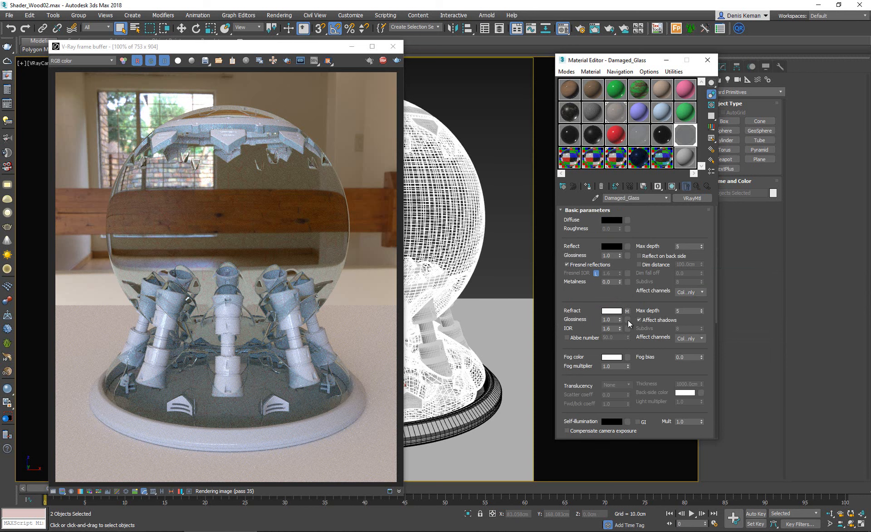
{"action": "scroll", "coordinate": [597, 316], "scroll_direction": "down", "scroll_amount": 10}
{"action": "right_click", "coordinate": [660, 275]}
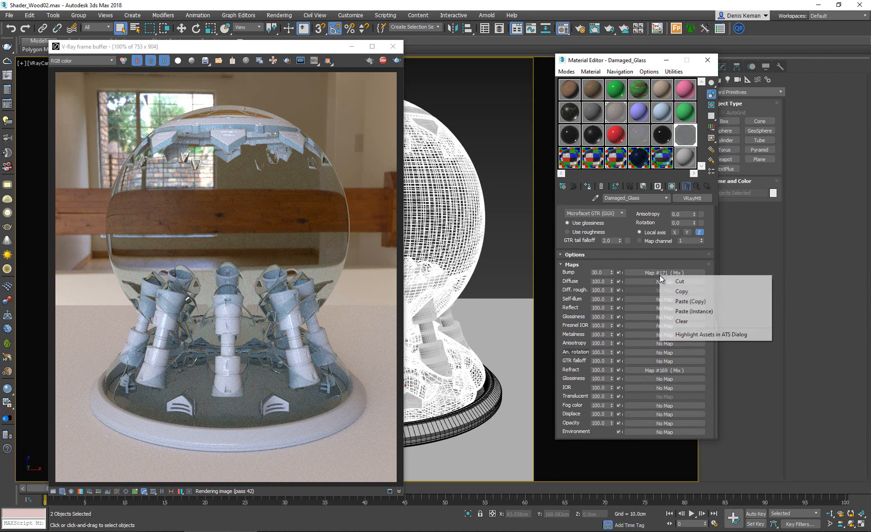
{"action": "left_click", "coordinate": [685, 301]}
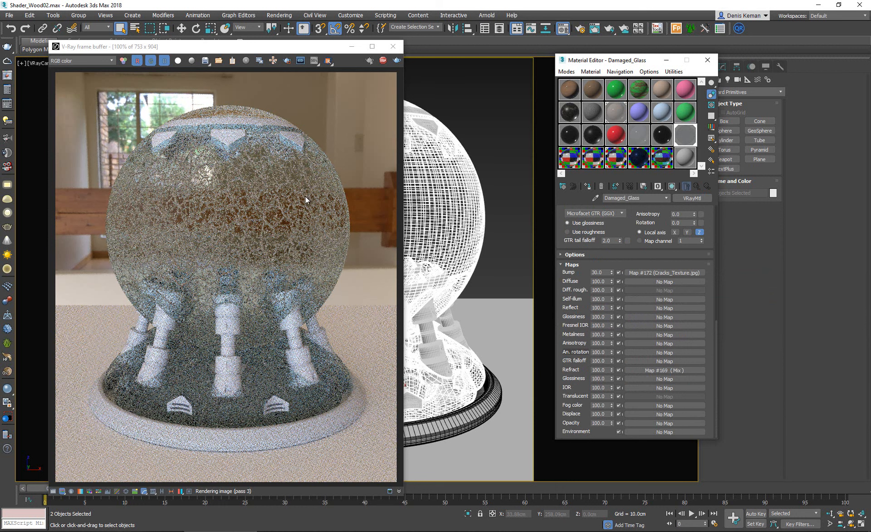
Set the blur of the Cracks_Texture bump bitmap to 0.1 and inspect the bumped cracks in the render
{"action": "scroll", "coordinate": [231, 215], "scroll_direction": "up", "scroll_amount": 2}
{"action": "scroll", "coordinate": [231, 215], "scroll_direction": "down", "scroll_amount": 2}
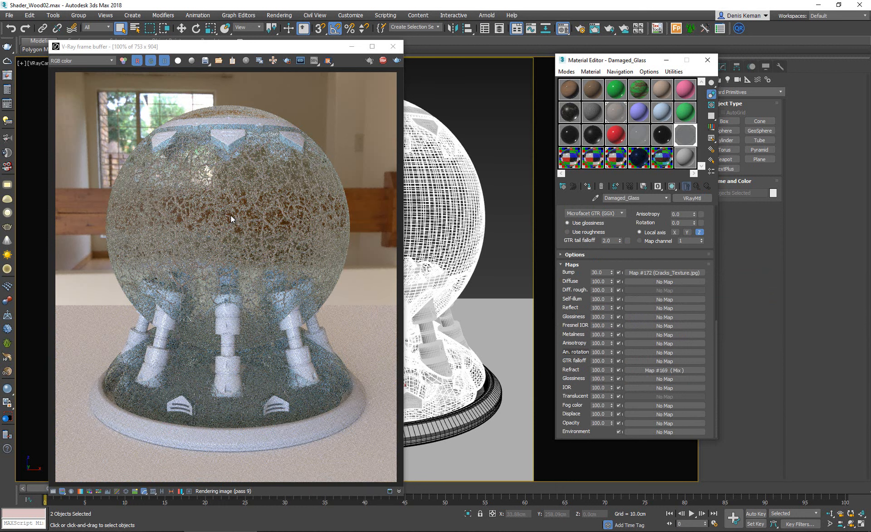
{"action": "left_click", "coordinate": [662, 273]}
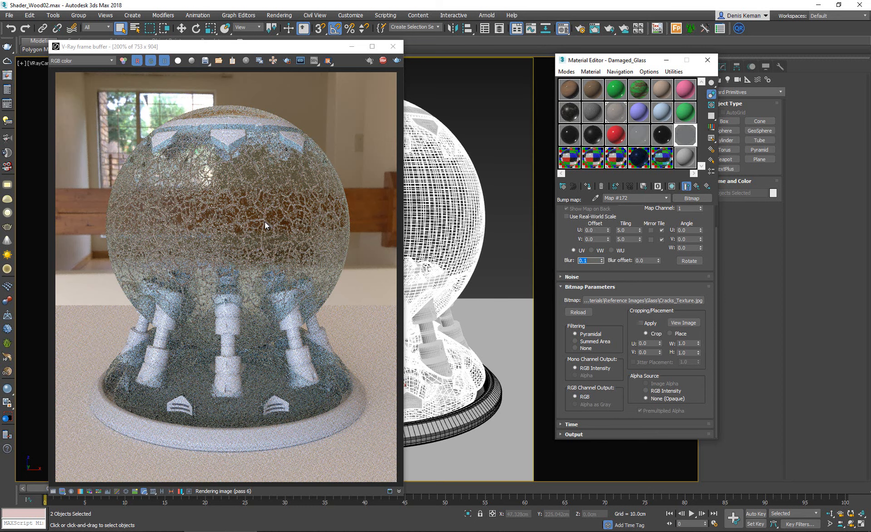
{"action": "scroll", "coordinate": [265, 222], "scroll_direction": "up", "scroll_amount": 2}
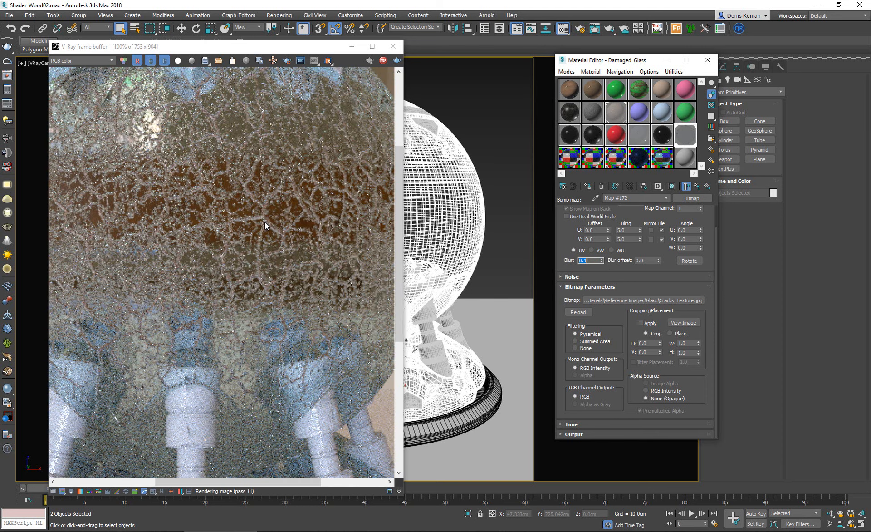
Set the Bump amount of the Damaged_Glass material to 5
{"action": "scroll", "coordinate": [265, 222], "scroll_direction": "down", "scroll_amount": 2}
{"action": "left_click", "coordinate": [697, 187]}
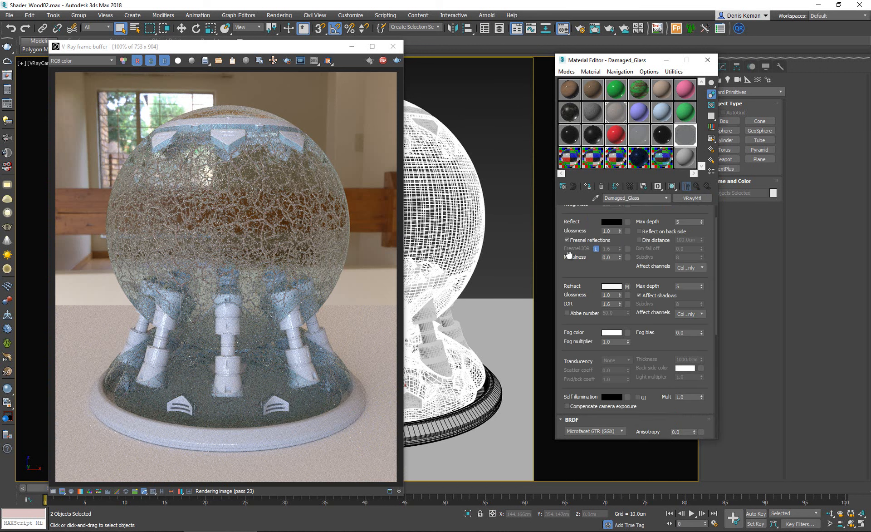
{"action": "scroll", "coordinate": [607, 227], "scroll_direction": "down", "scroll_amount": 5}
{"action": "left_click_drag", "start_coordinate": [608, 273], "coordinate": [593, 272]}
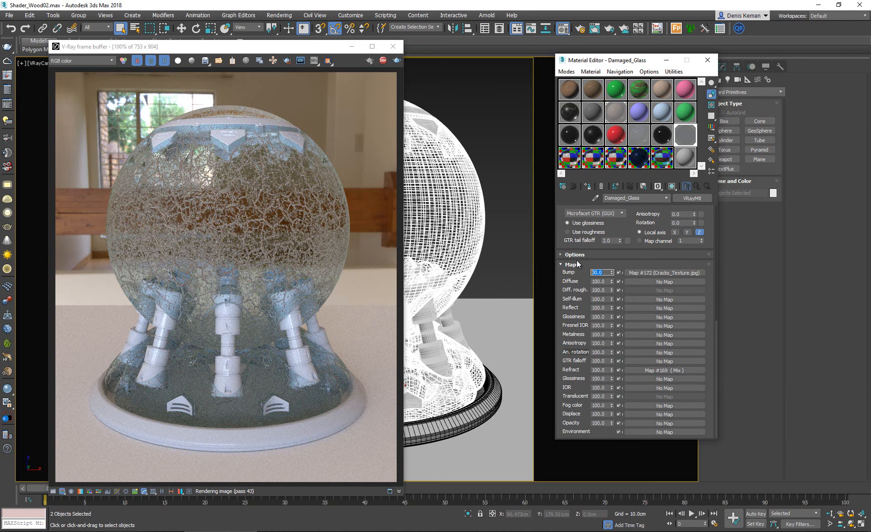
{"action": "key", "text": "Return"}
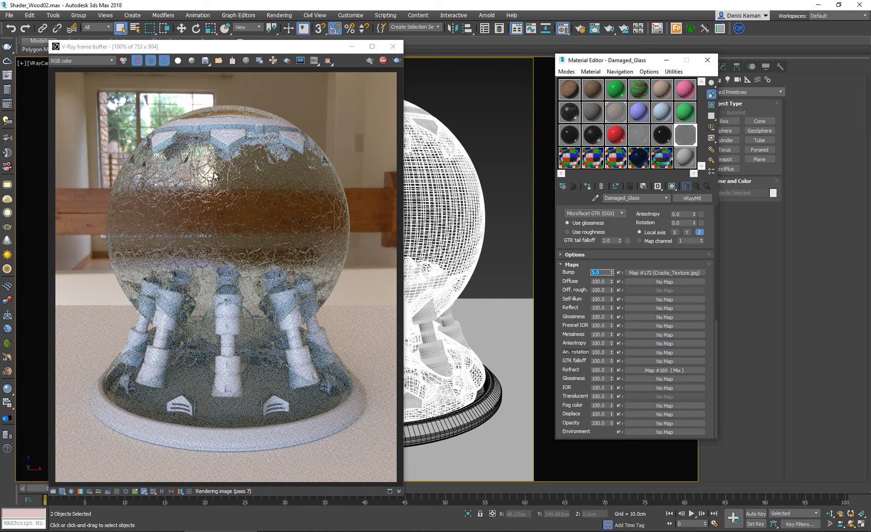
Examine the softened bump cracks in the render and compare them with the Cracked_Glass_05 vase photo
{"action": "scroll", "coordinate": [247, 241], "scroll_direction": "up", "scroll_amount": 4}
{"action": "scroll", "coordinate": [246, 241], "scroll_direction": "down", "scroll_amount": 4}
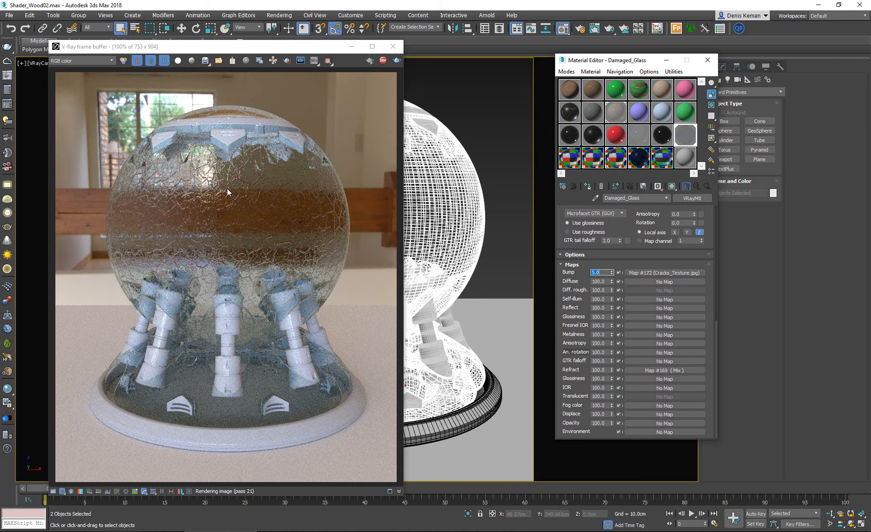
{"action": "scroll", "coordinate": [227, 189], "scroll_direction": "up", "scroll_amount": 3}
{"action": "scroll", "coordinate": [227, 189], "scroll_direction": "down", "scroll_amount": 3}
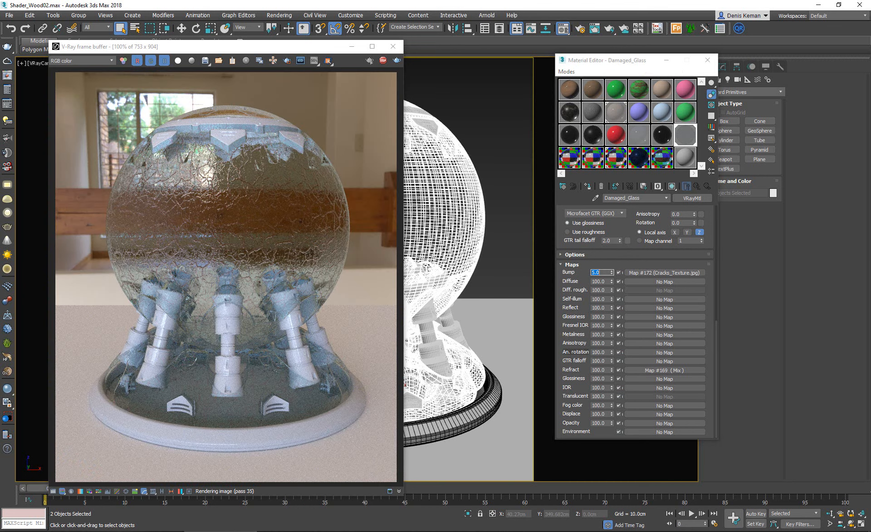
{"action": "key", "text": "alt+Tab"}
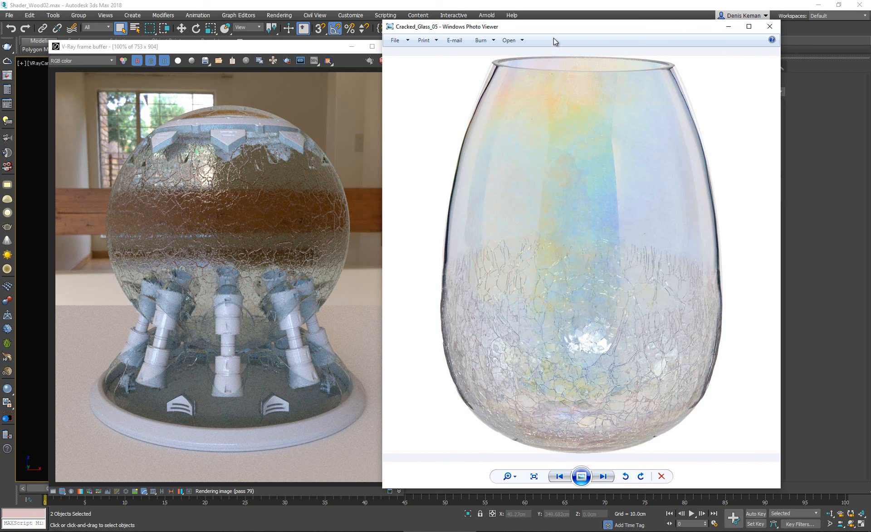
{"action": "key", "text": "alt+Tab"}
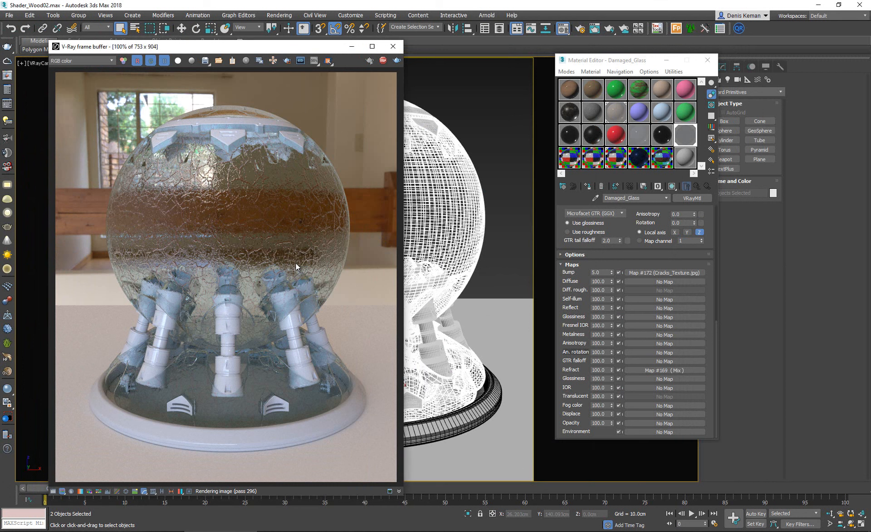
Replace the Cracks_Texture bump bitmap with a Mix map, keeping the old map as a sub-map
{"action": "left_click", "coordinate": [573, 278]}
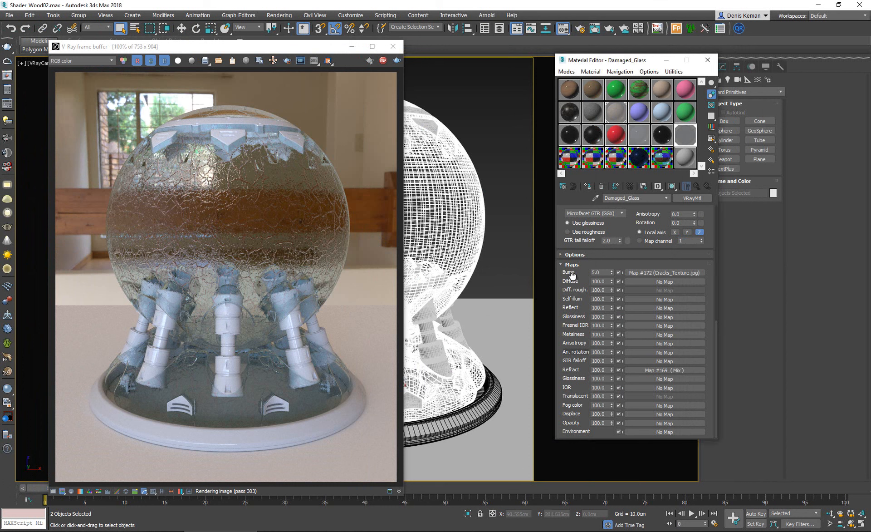
{"action": "left_click", "coordinate": [640, 274]}
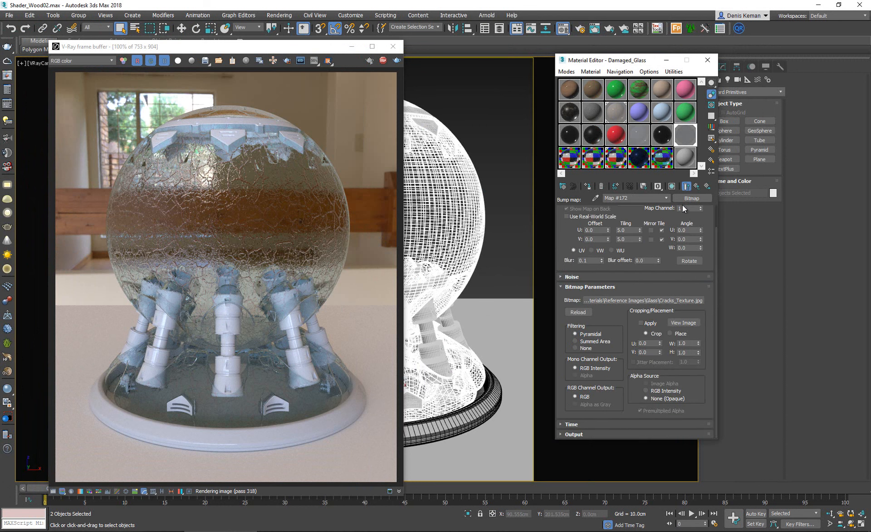
{"action": "left_click", "coordinate": [686, 199]}
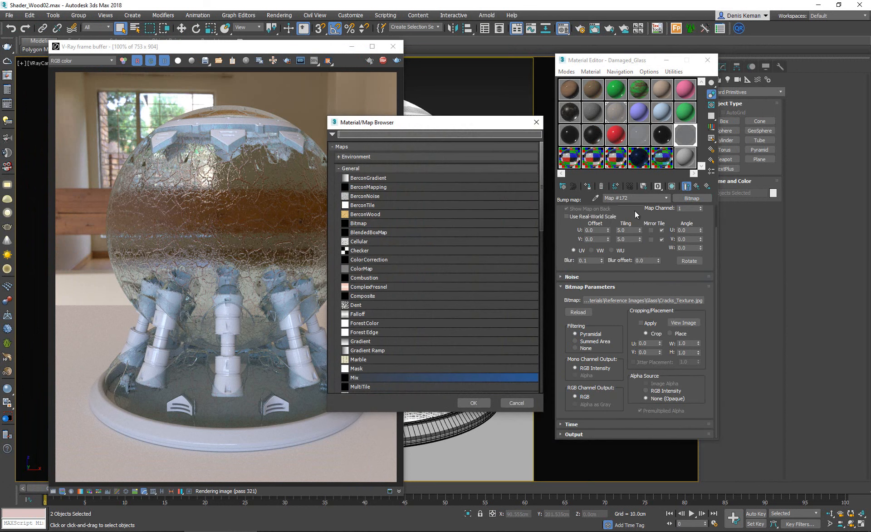
{"action": "double_click", "coordinate": [377, 377]}
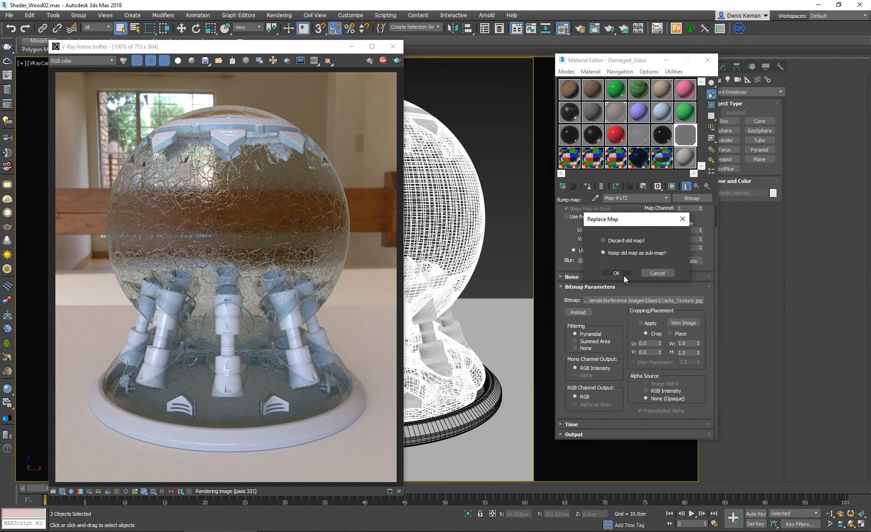
{"action": "left_click", "coordinate": [623, 273]}
Assign a Noise map to Color #2 of the bump Mix map and set its size to 5
{"action": "left_click", "coordinate": [667, 244]}
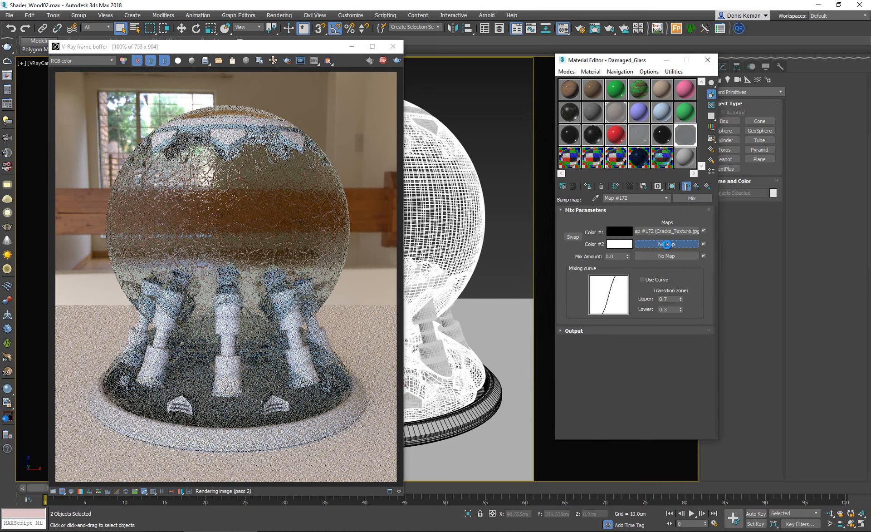
{"action": "scroll", "coordinate": [384, 353], "scroll_direction": "down", "scroll_amount": 3}
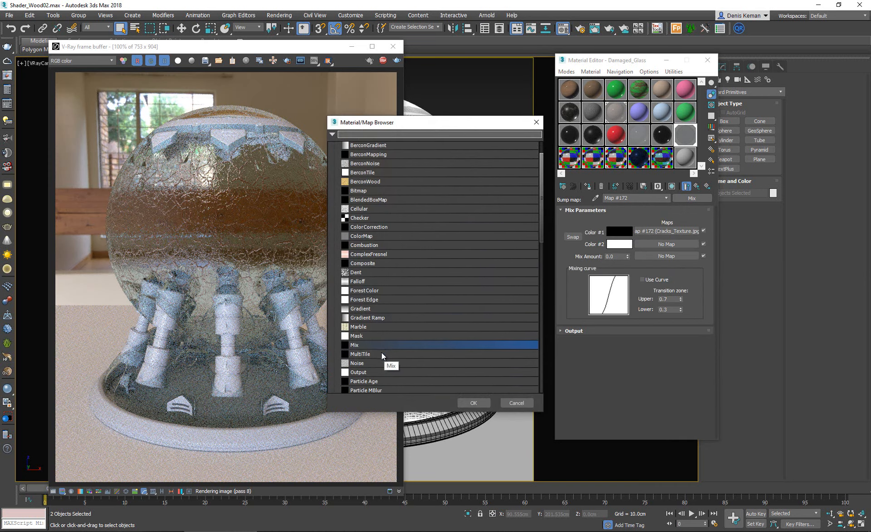
{"action": "double_click", "coordinate": [364, 363]}
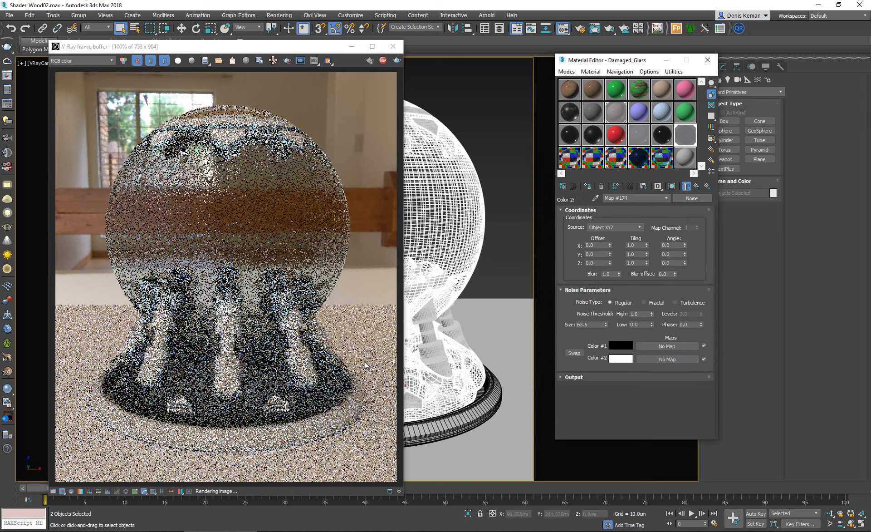
{"action": "double_click", "coordinate": [586, 324]}
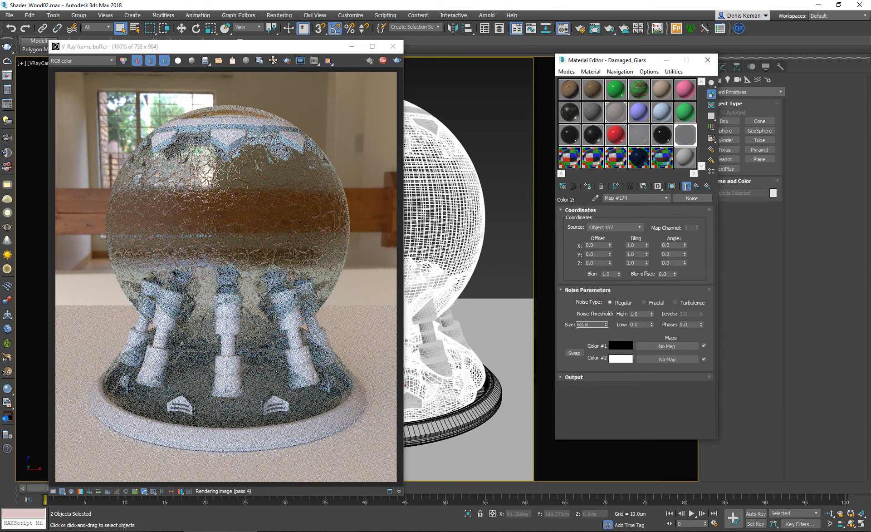
{"action": "type", "text": "53.5"}
{"action": "key", "text": "Return"}
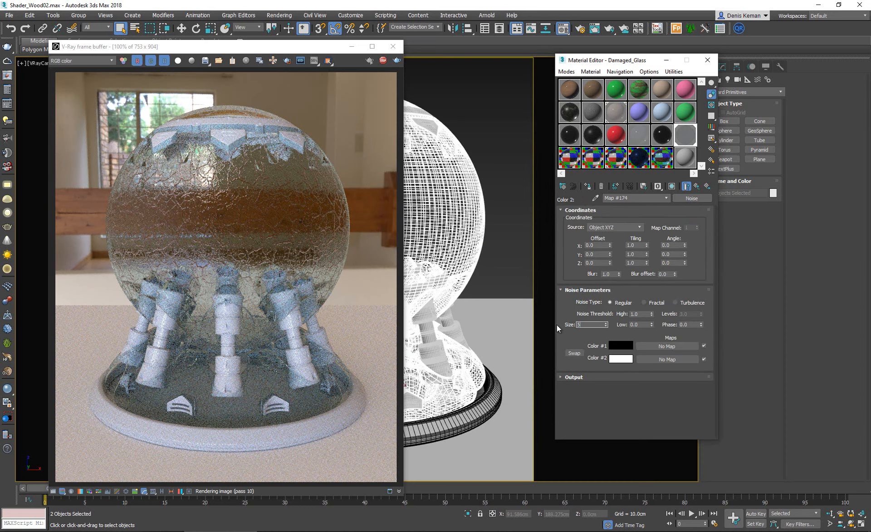
{"action": "type", "text": "5"}
{"action": "key", "text": "Return"}
{"action": "left_click", "coordinate": [696, 187]}
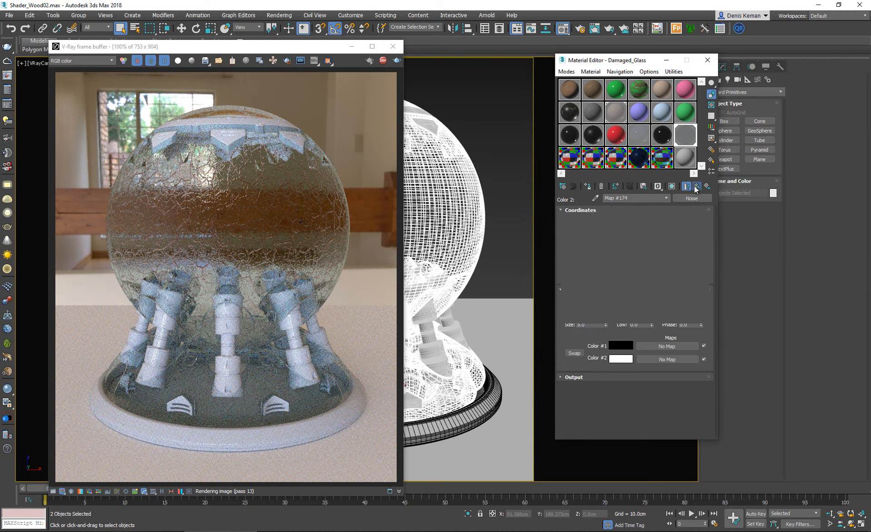
Set the Mix Amount of the bump Mix map to 50 and check the noise effect in the render
{"action": "double_click", "coordinate": [618, 256]}
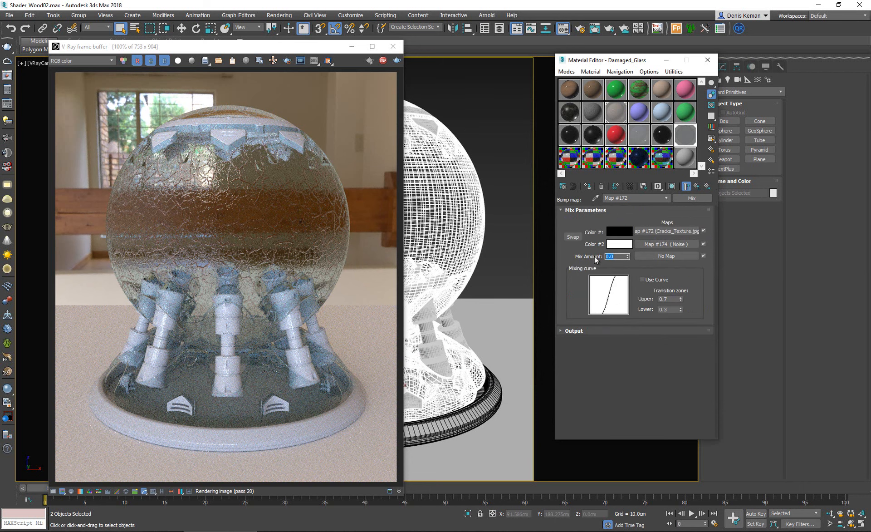
{"action": "key", "text": "Return"}
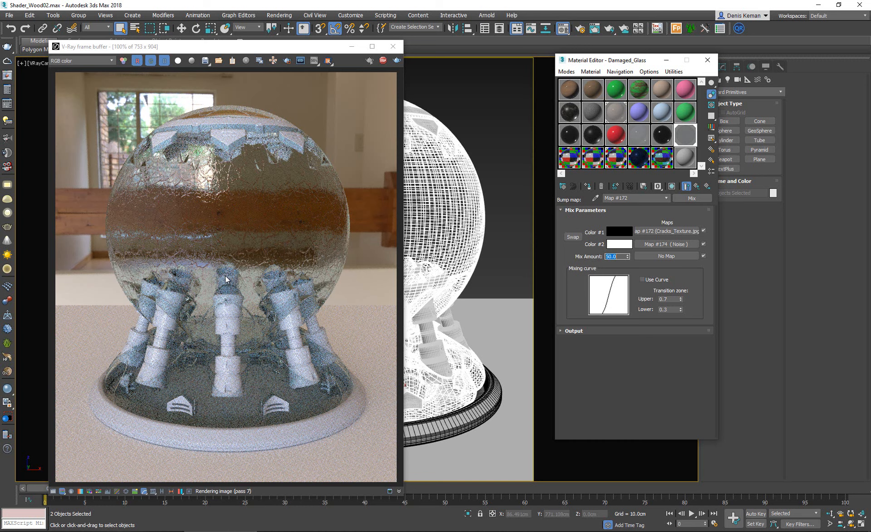
{"action": "scroll", "coordinate": [227, 279], "scroll_direction": "up", "scroll_amount": 1}
{"action": "scroll", "coordinate": [263, 254], "scroll_direction": "down", "scroll_amount": 1}
{"action": "left_click", "coordinate": [704, 244]}
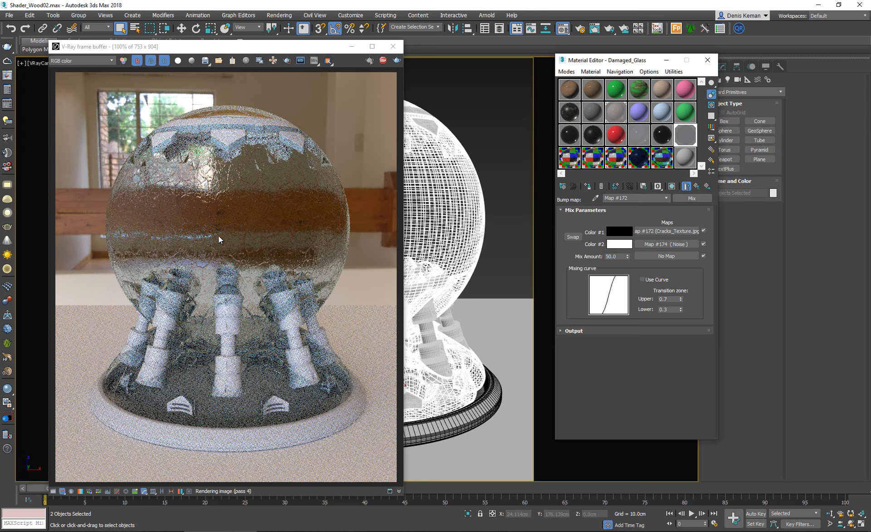
Restrict rendering to a region over the left half of the glass ball and inspect the cracks there
{"action": "left_click", "coordinate": [287, 60]}
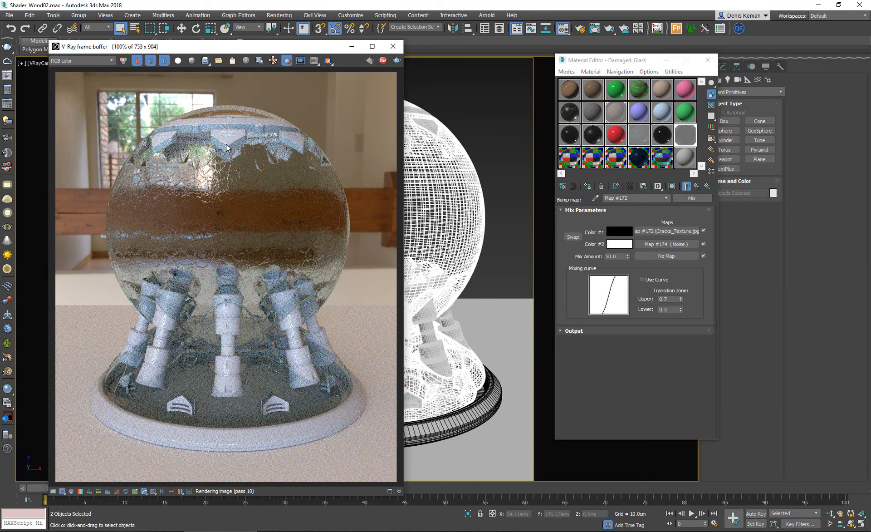
{"action": "left_click_drag", "start_coordinate": [228, 142], "coordinate": [364, 321]}
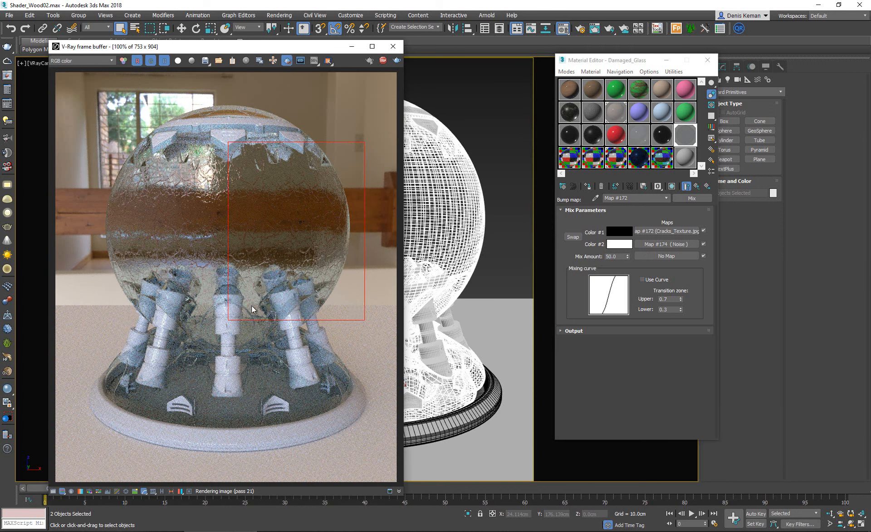
{"action": "left_click_drag", "start_coordinate": [220, 308], "coordinate": [230, 320]}
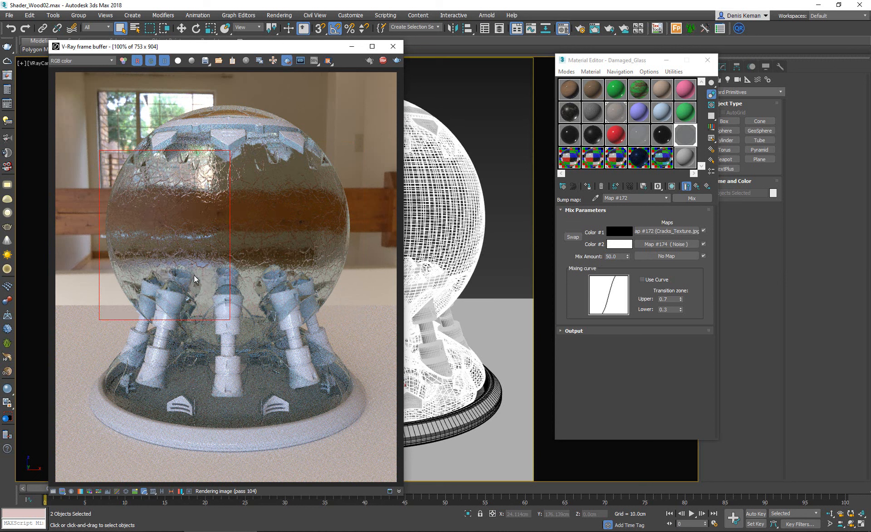
{"action": "scroll", "coordinate": [194, 275], "scroll_direction": "up", "scroll_amount": 1}
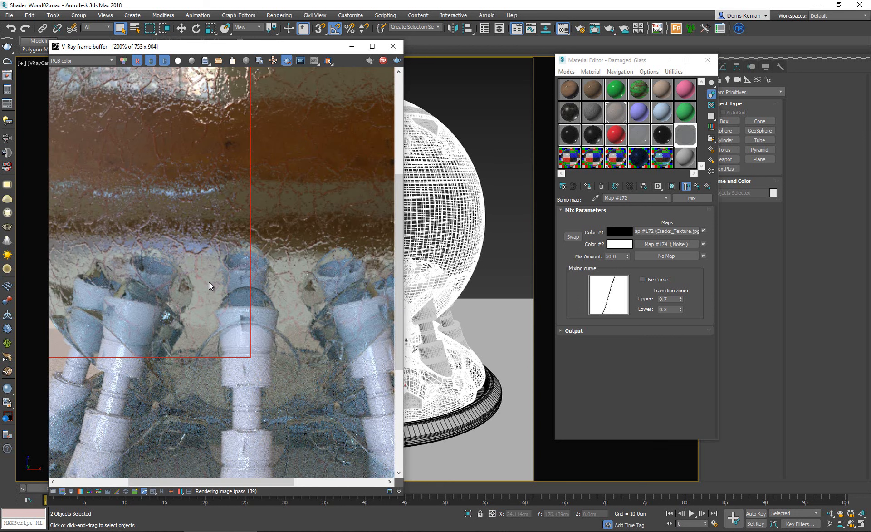
{"action": "scroll", "coordinate": [209, 282], "scroll_direction": "down", "scroll_amount": 1}
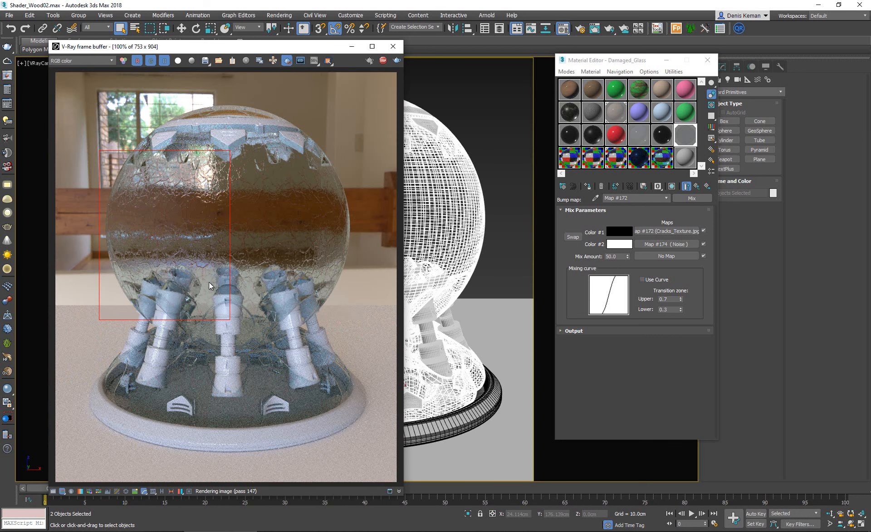
Convert Damaged_Glass to a VRayBlendMtl, keeping the old material as its sub-material
{"action": "left_click", "coordinate": [699, 189]}
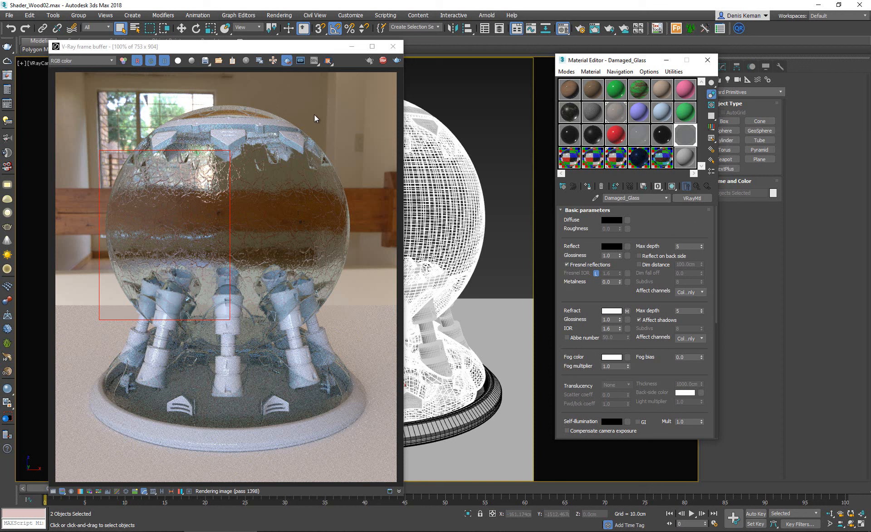
{"action": "left_click", "coordinate": [692, 198]}
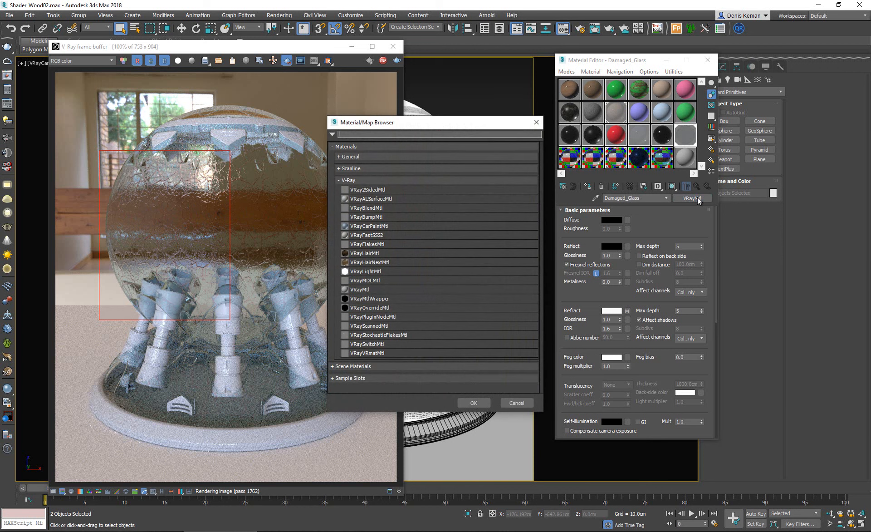
{"action": "double_click", "coordinate": [374, 209]}
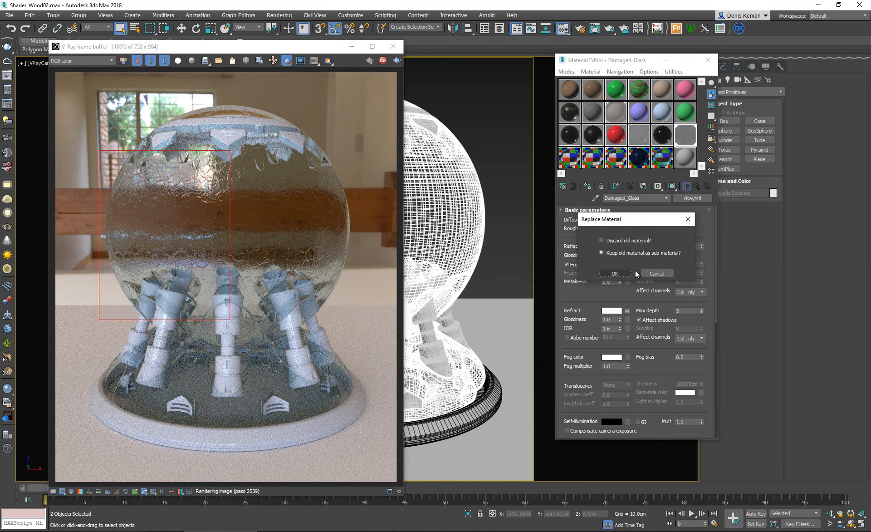
{"action": "left_click", "coordinate": [625, 272]}
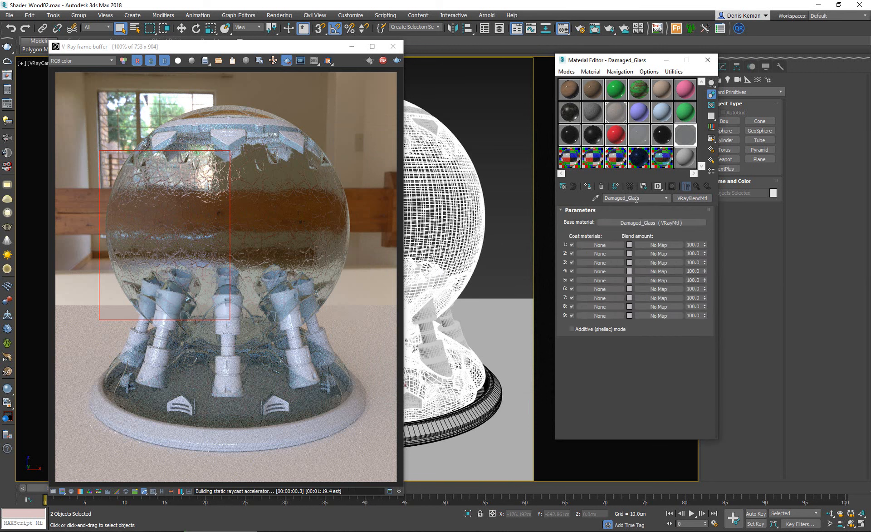
Add a VRayMtl as coat material 1 of the blend and set its diffuse color to black
{"action": "left_click", "coordinate": [608, 245]}
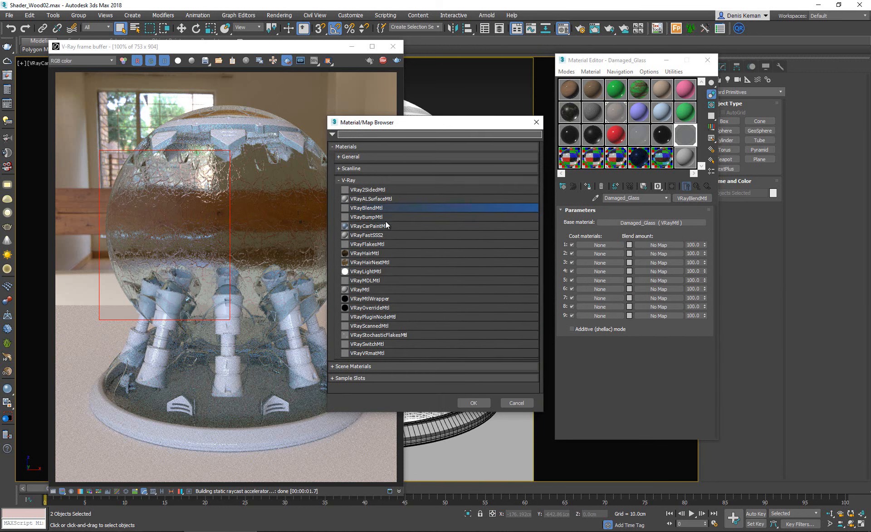
{"action": "double_click", "coordinate": [378, 289]}
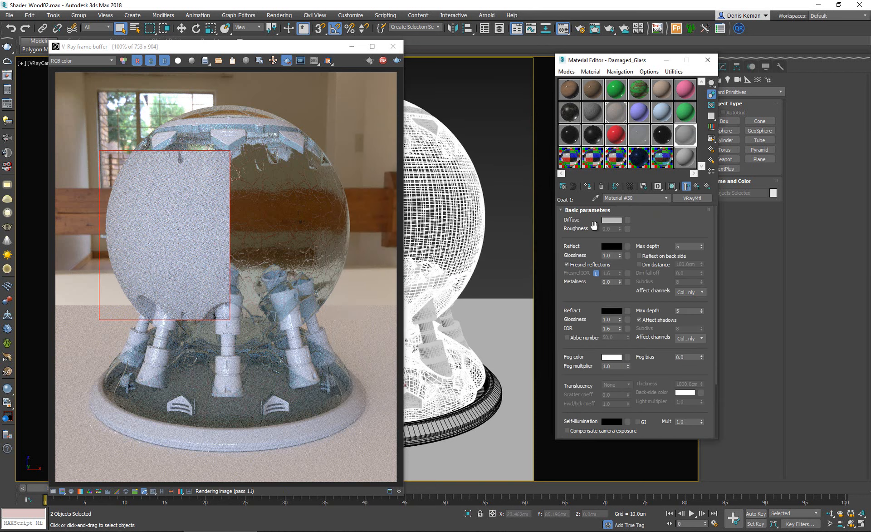
{"action": "left_click", "coordinate": [610, 220]}
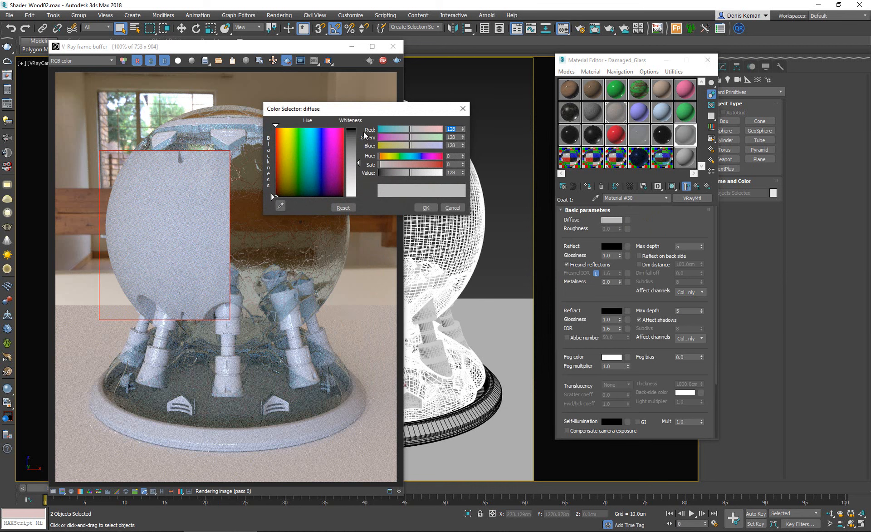
{"action": "left_click_drag", "start_coordinate": [359, 163], "coordinate": [358, 129]}
{"action": "left_click", "coordinate": [426, 208]}
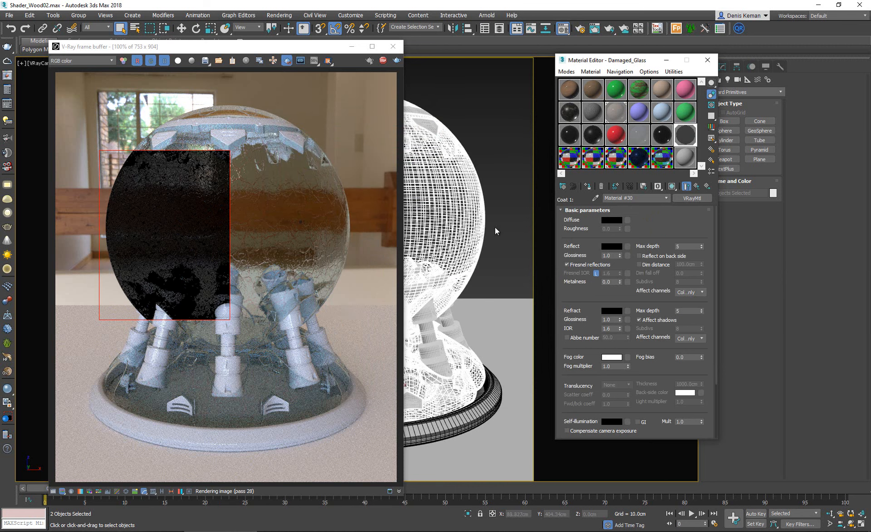
Set the coat material's refraction color to near-white (value 252) and its reflection color to light grey (value 153)
{"action": "left_click", "coordinate": [612, 311]}
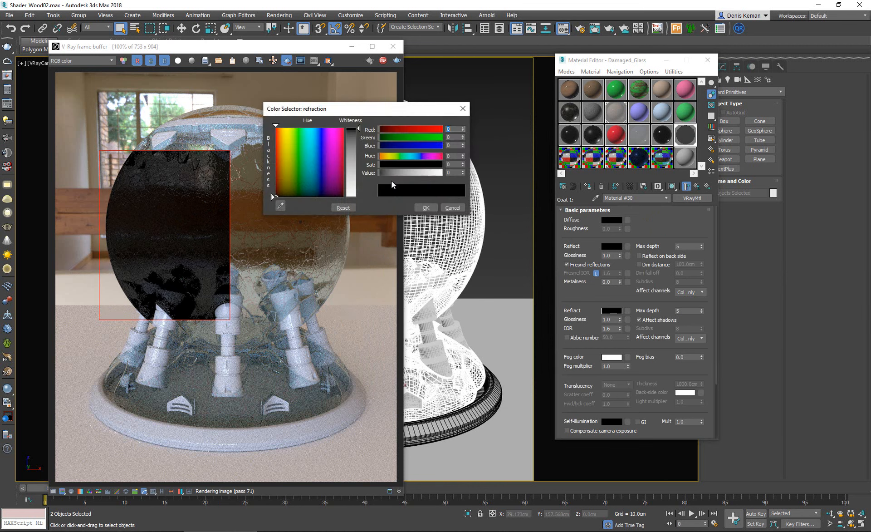
{"action": "left_click_drag", "start_coordinate": [356, 192], "coordinate": [354, 198]}
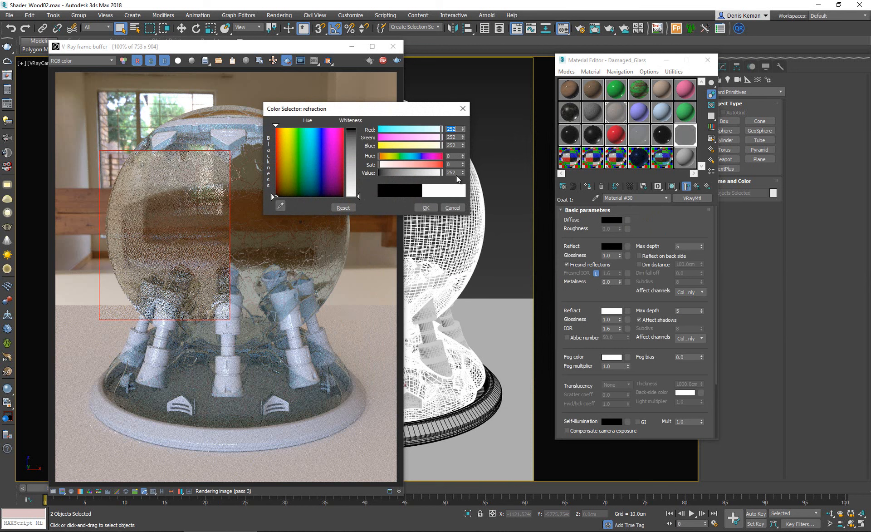
{"action": "left_click", "coordinate": [426, 208]}
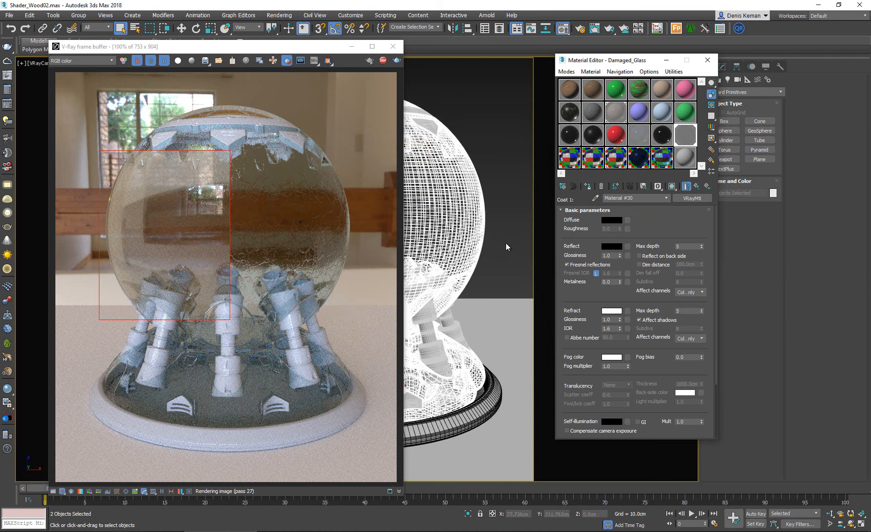
{"action": "left_click", "coordinate": [610, 246]}
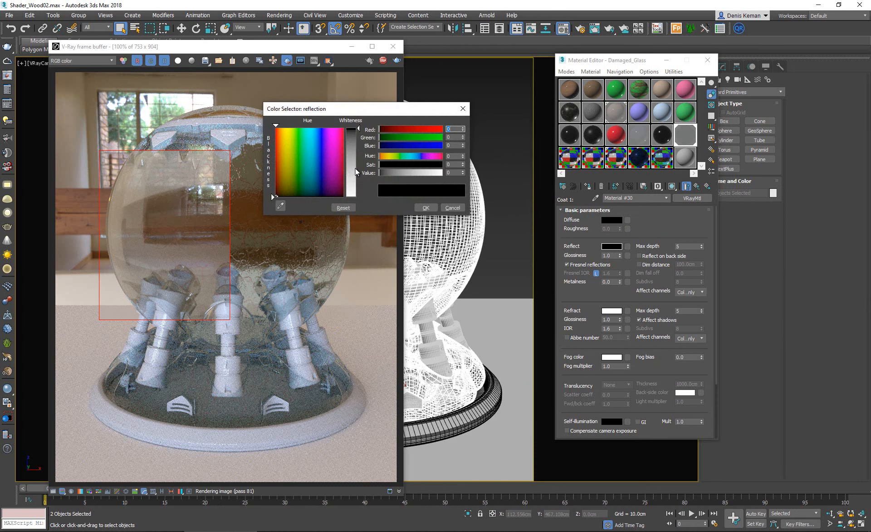
{"action": "left_click_drag", "start_coordinate": [358, 168], "coordinate": [359, 162]}
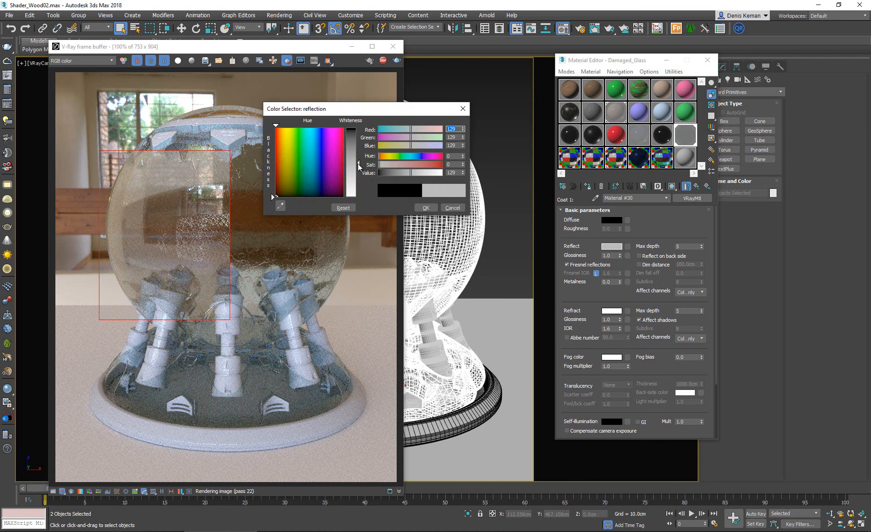
{"action": "left_click_drag", "start_coordinate": [358, 166], "coordinate": [357, 170]}
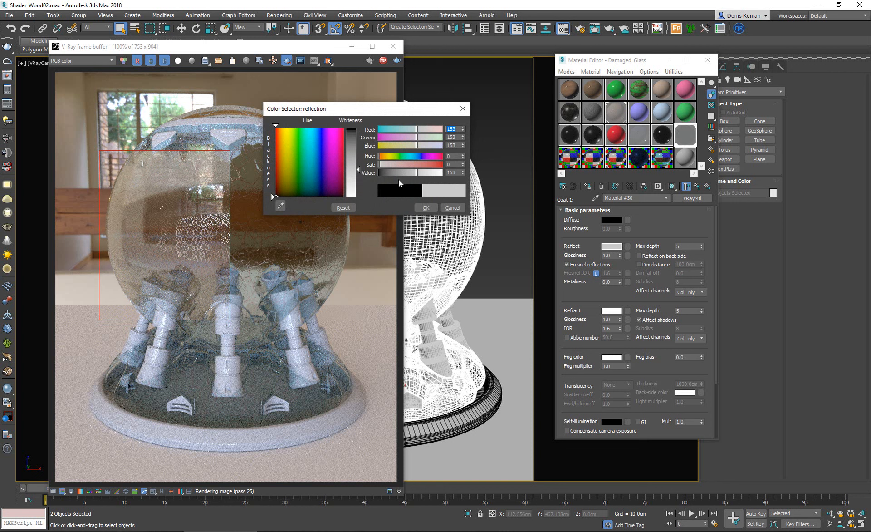
{"action": "left_click", "coordinate": [426, 207]}
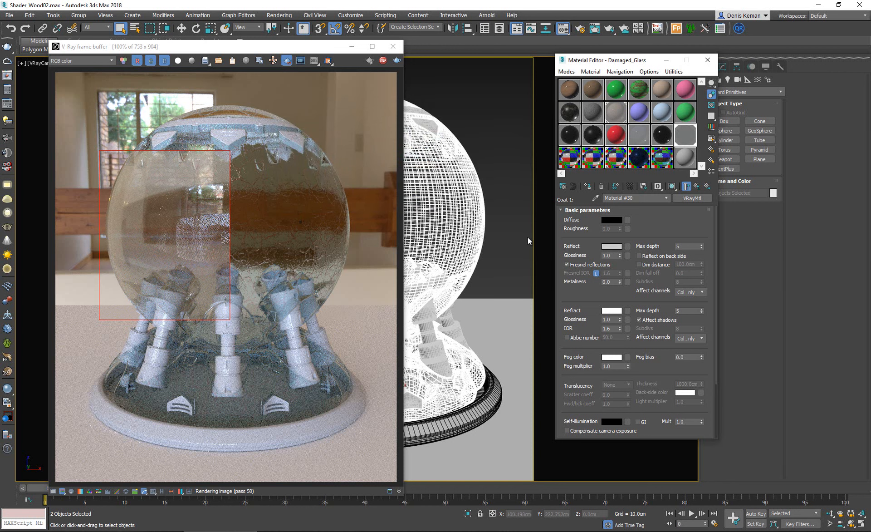
Unlock the coat's Fresnel IOR and set it to 3.0, with the render region extended across the whole width of the ball
{"action": "left_click", "coordinate": [597, 274]}
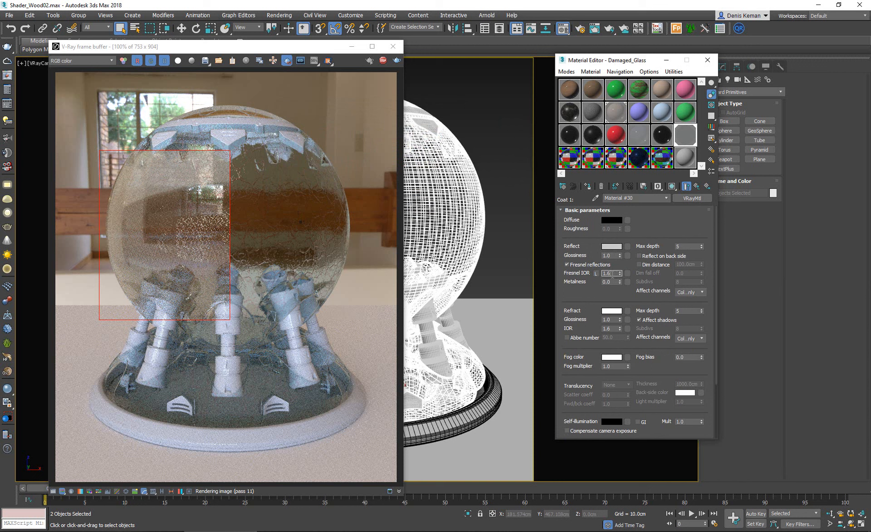
{"action": "left_click_drag", "start_coordinate": [98, 140], "coordinate": [361, 315]}
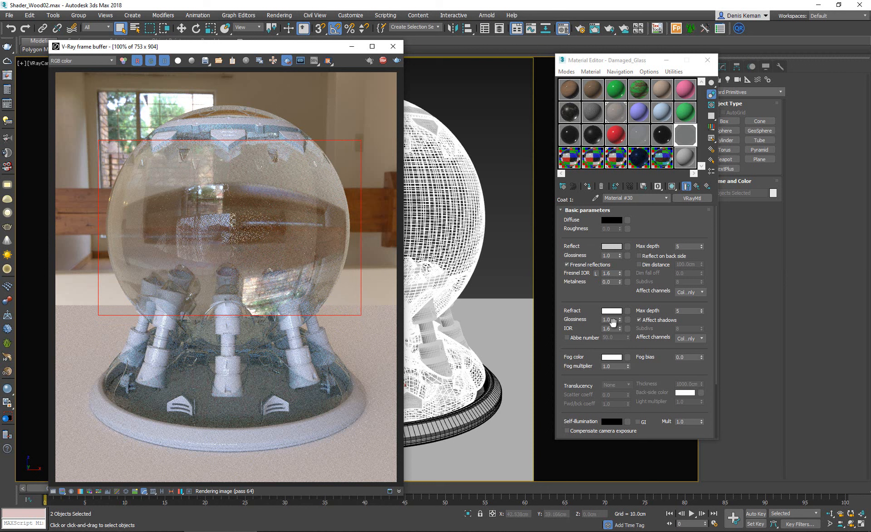
{"action": "left_click", "coordinate": [619, 274]}
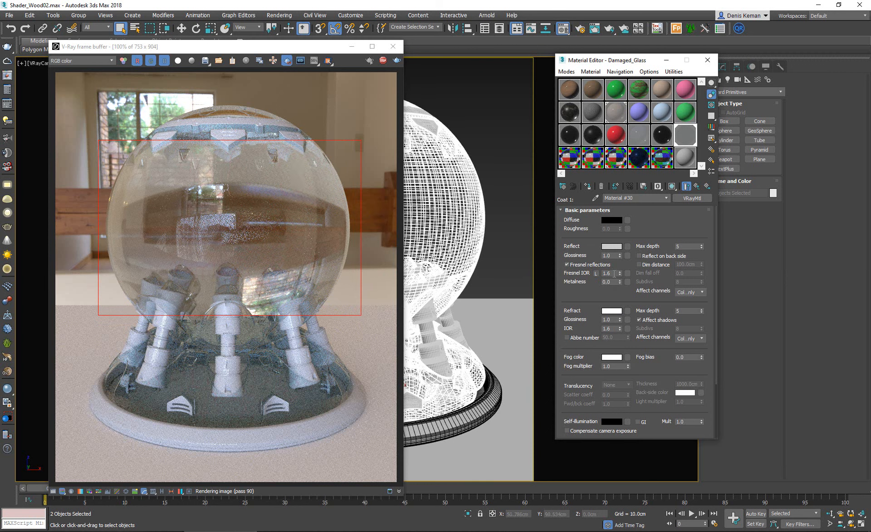
{"action": "left_click_drag", "start_coordinate": [613, 273], "coordinate": [597, 272]}
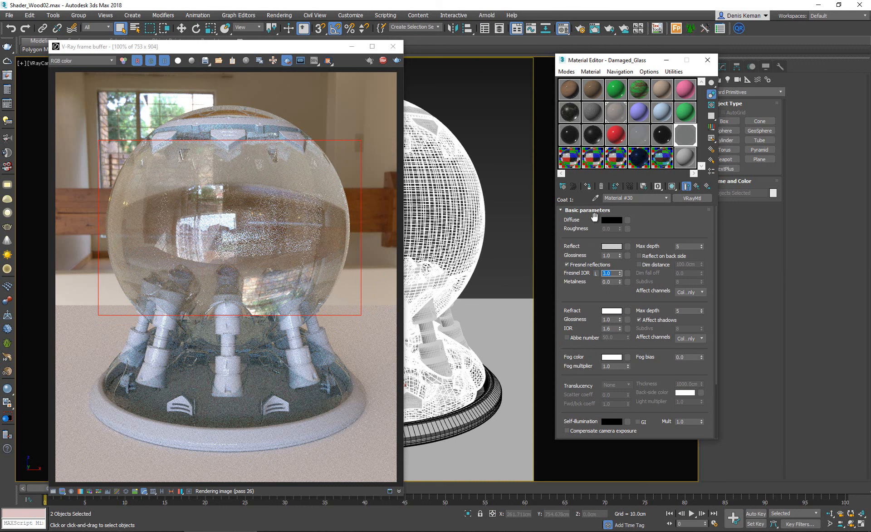
Compare the rendered glass reflections with the Cracked_Glass_05 reference photo
{"action": "left_click", "coordinate": [633, 235]}
{"action": "scroll", "coordinate": [633, 235], "scroll_direction": "down", "scroll_amount": 1}
{"action": "scroll", "coordinate": [633, 235], "scroll_direction": "up", "scroll_amount": 1}
{"action": "key", "text": "alt+Tab"}
{"action": "left_click_drag", "start_coordinate": [596, 76], "coordinate": [660, 36]}
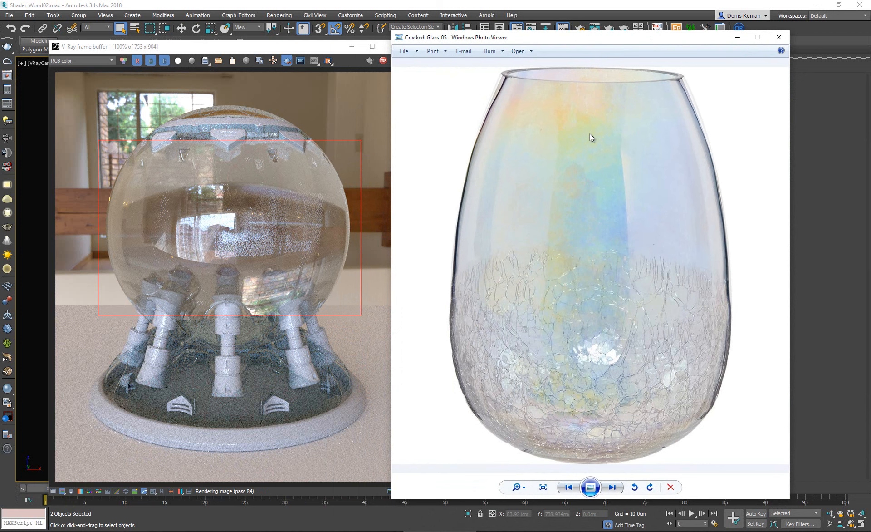
{"action": "left_click_drag", "start_coordinate": [589, 47], "coordinate": [324, 44]}
{"action": "left_click", "coordinate": [18, 112]}
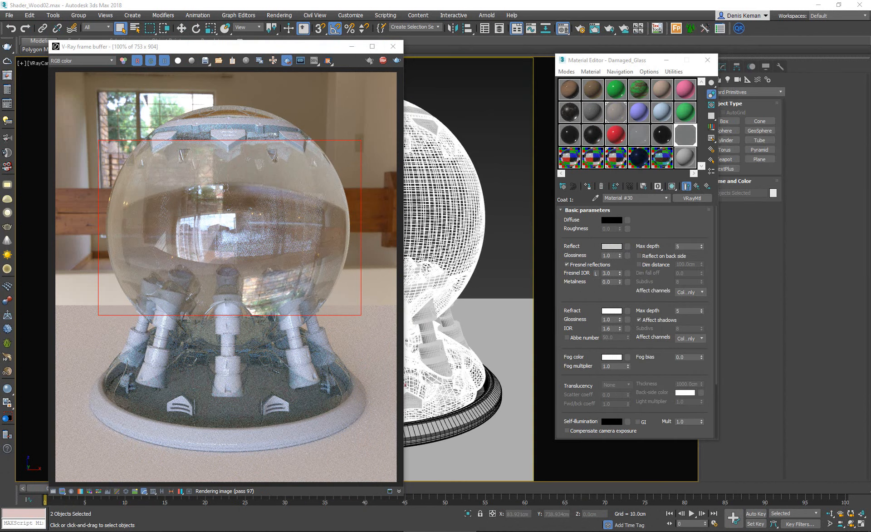
Assign a Mix map to the coat's reflection and set its Color #1 to cyan (RGB 22, 189, 175)
{"action": "left_click", "coordinate": [627, 246]}
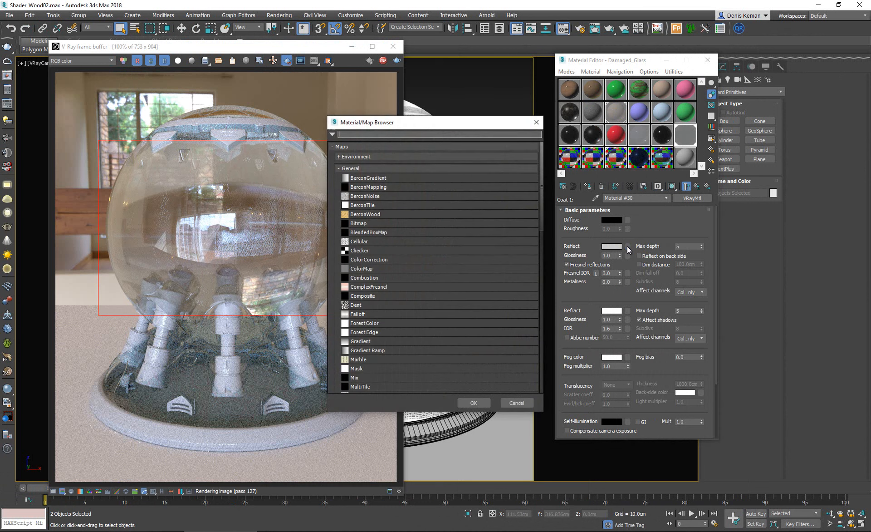
{"action": "left_click", "coordinate": [367, 378]}
{"action": "double_click", "coordinate": [367, 378]}
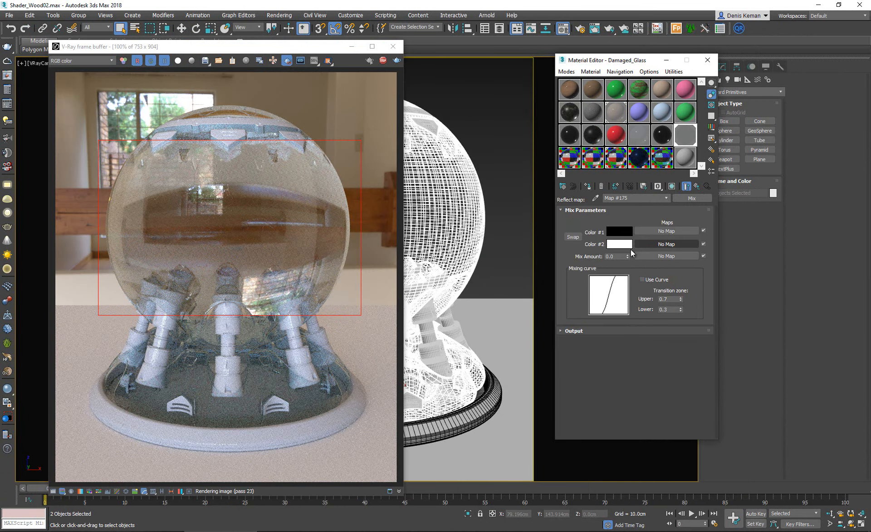
{"action": "left_click", "coordinate": [613, 232]}
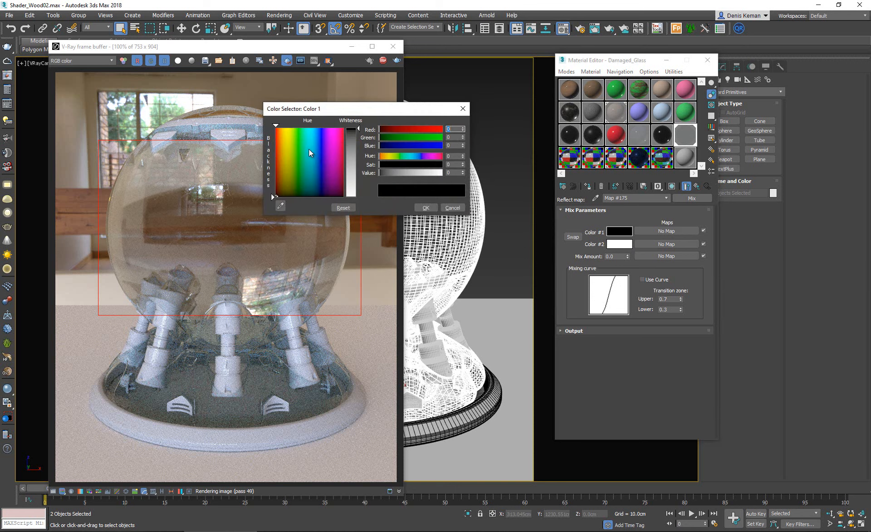
{"action": "left_click", "coordinate": [308, 149]}
{"action": "left_click_drag", "start_coordinate": [359, 130], "coordinate": [359, 134]}
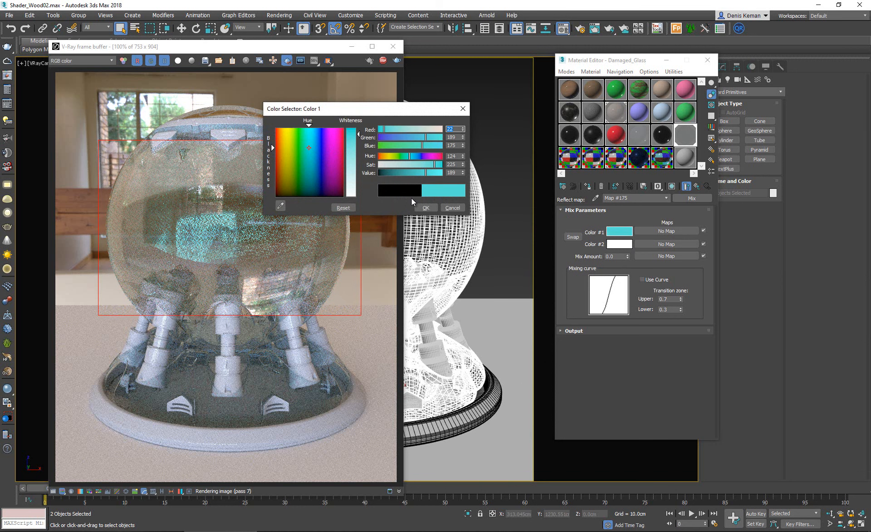
{"action": "left_click", "coordinate": [426, 207]}
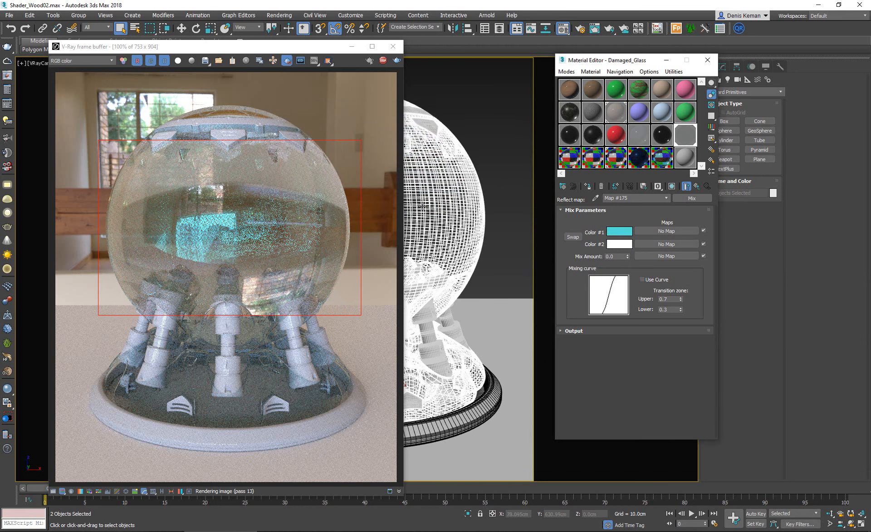
Set Color #2 of the reflection Mix map to bright green (RGB 98, 220, 17)
{"action": "left_click", "coordinate": [611, 244]}
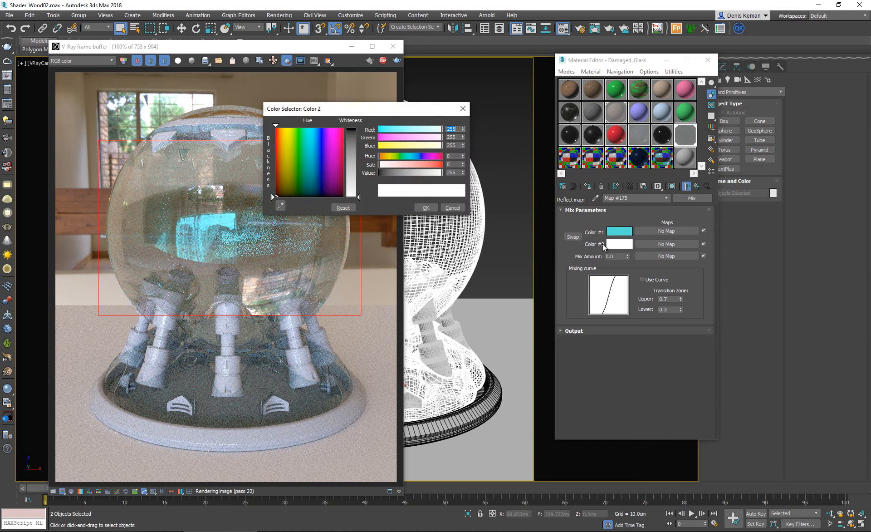
{"action": "left_click", "coordinate": [294, 139]}
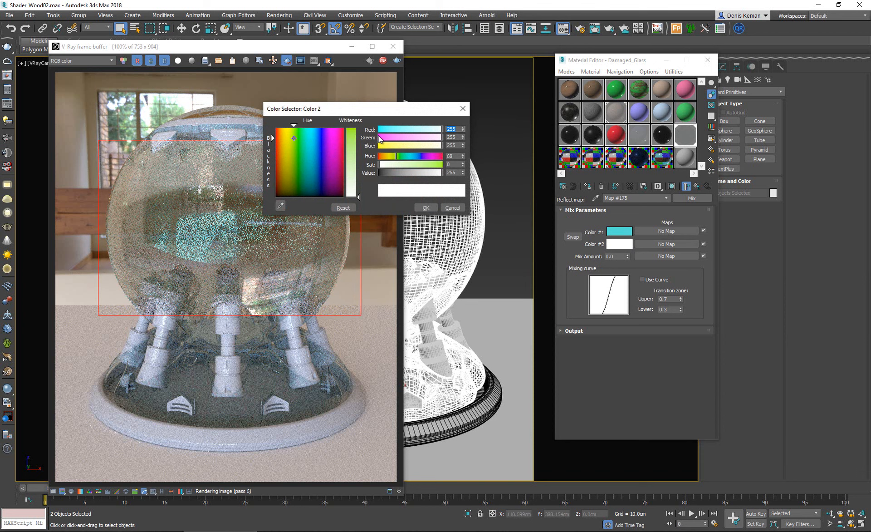
{"action": "left_click", "coordinate": [358, 133]}
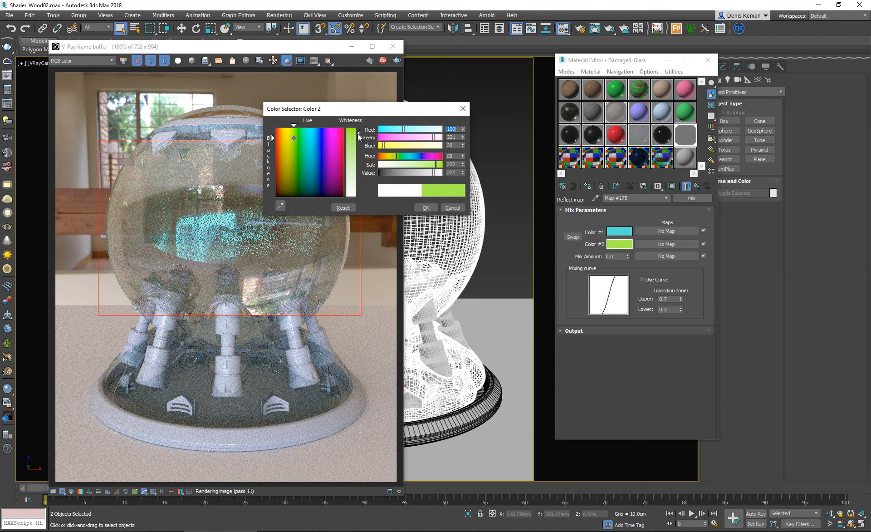
{"action": "left_click", "coordinate": [427, 208]}
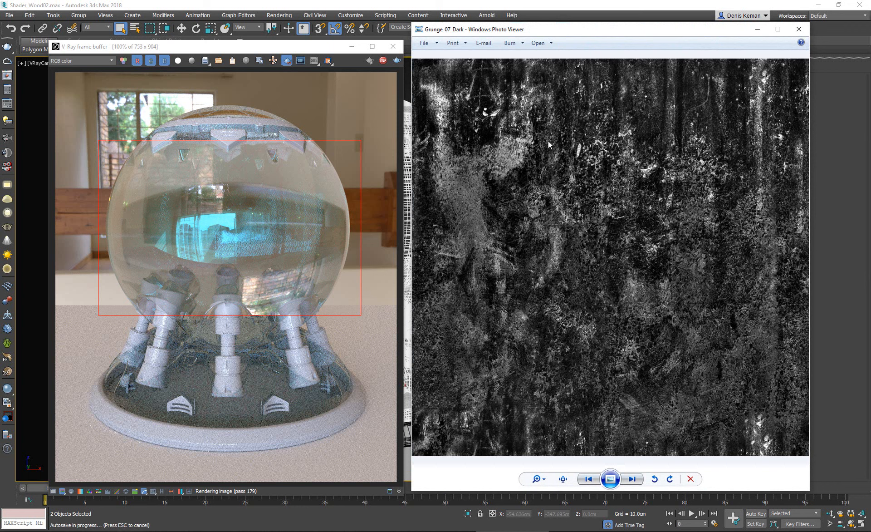
Load the Grunge_07_Dark image as the Mix Amount map of the reflection Mix
{"action": "key", "text": "Right"}
{"action": "key", "text": "Left"}
{"action": "left_click", "coordinate": [799, 29]}
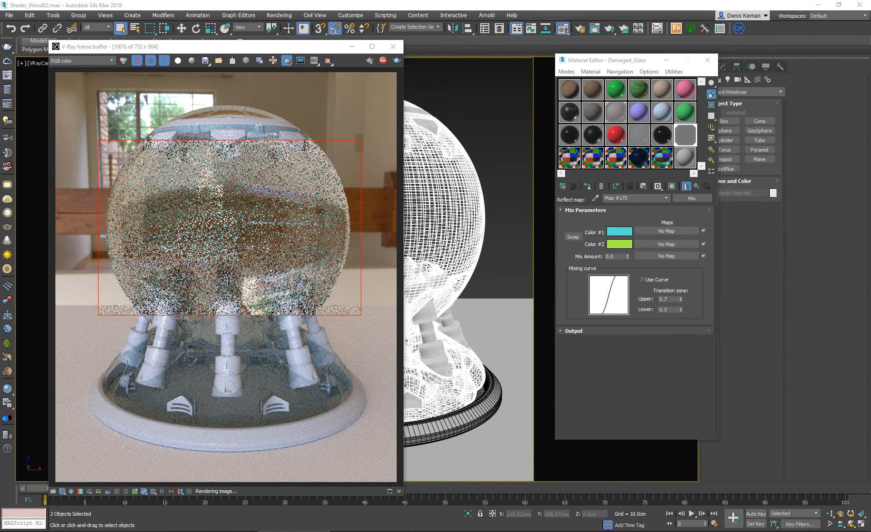
{"action": "left_click_drag", "start_coordinate": [862, 291], "coordinate": [674, 255]}
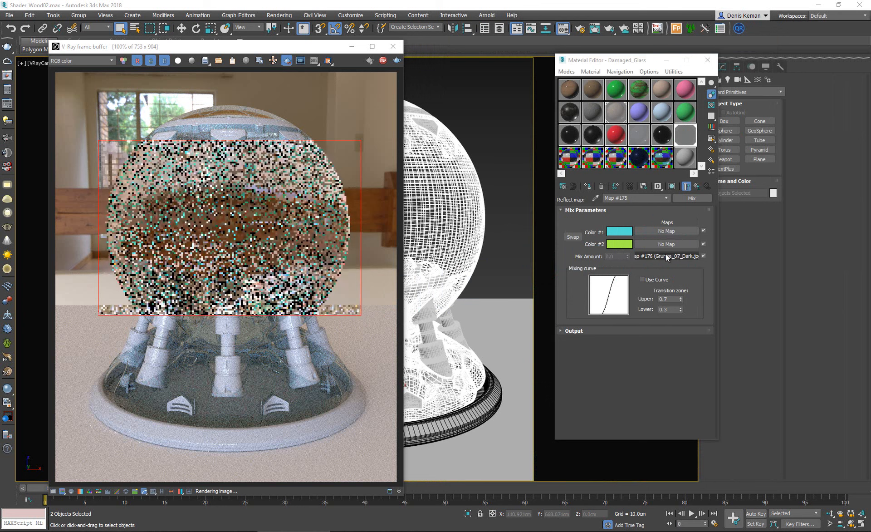
Set the U and V tiling of the Grunge_07_Dark bitmap to 5.0 and return to the Mix map
{"action": "left_click", "coordinate": [666, 256]}
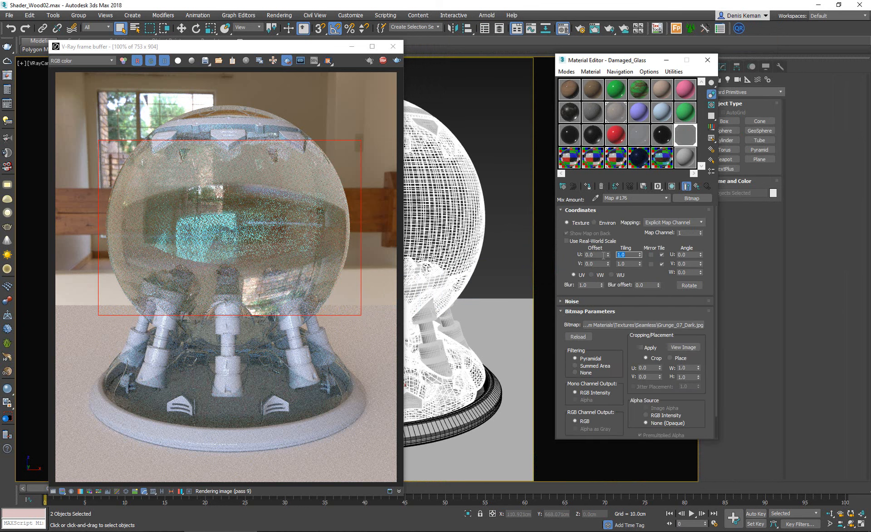
{"action": "type", "text": "5"}
{"action": "key", "text": "Tab"}
{"action": "type", "text": "5"}
{"action": "key", "text": "Return"}
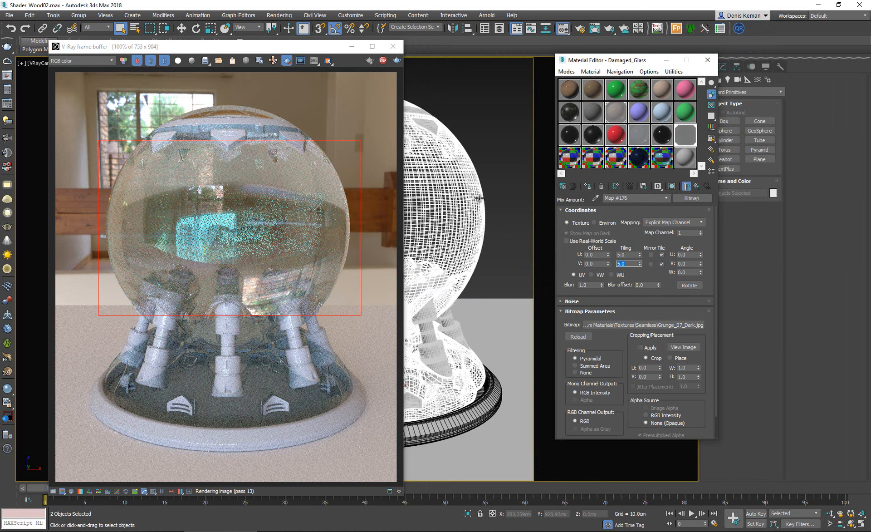
{"action": "left_click", "coordinate": [697, 190]}
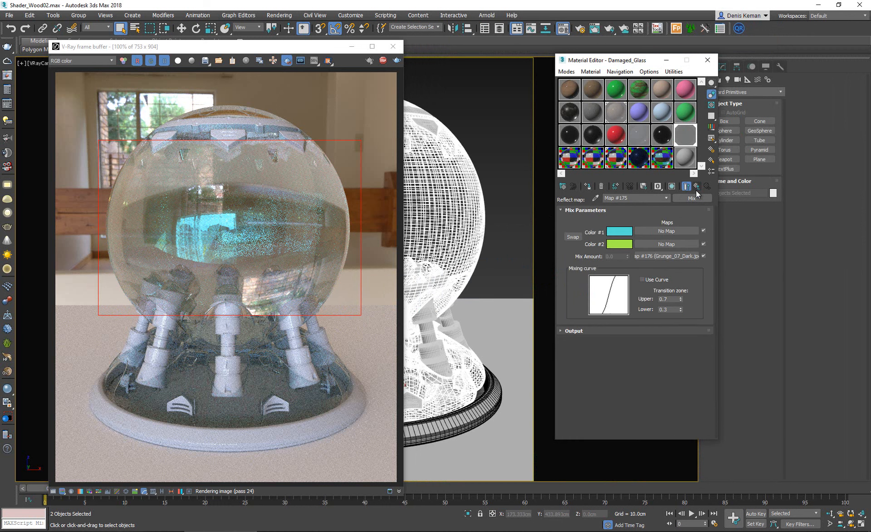
Change Color #2 of the reflection Mix map to orange (RGB 240, 60, 5)
{"action": "left_click", "coordinate": [618, 246]}
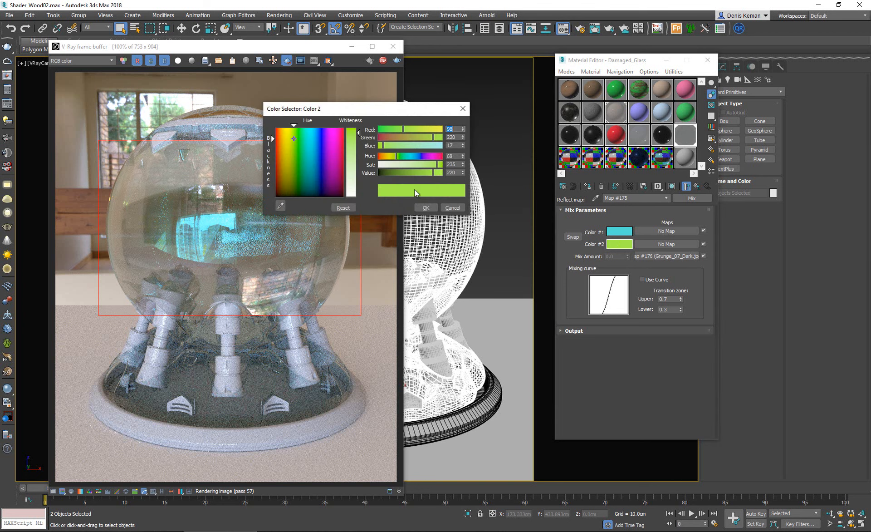
{"action": "left_click", "coordinate": [280, 132]}
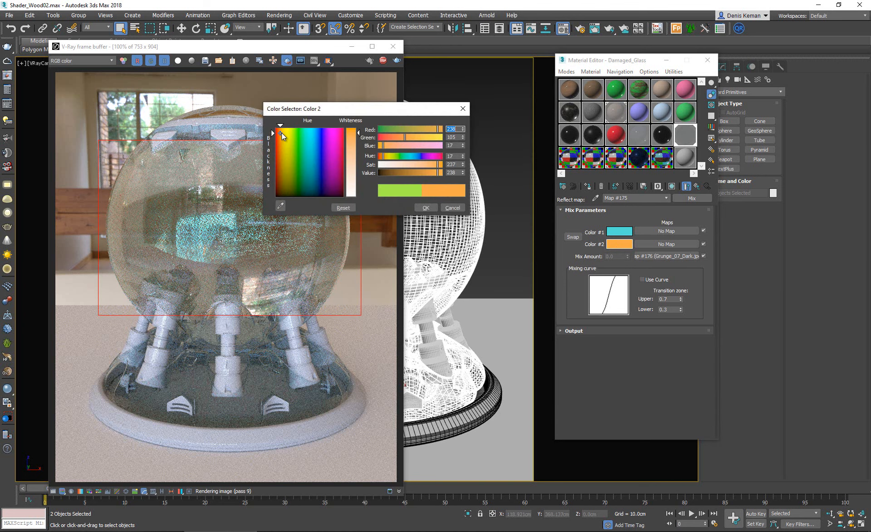
{"action": "left_click", "coordinate": [278, 132]}
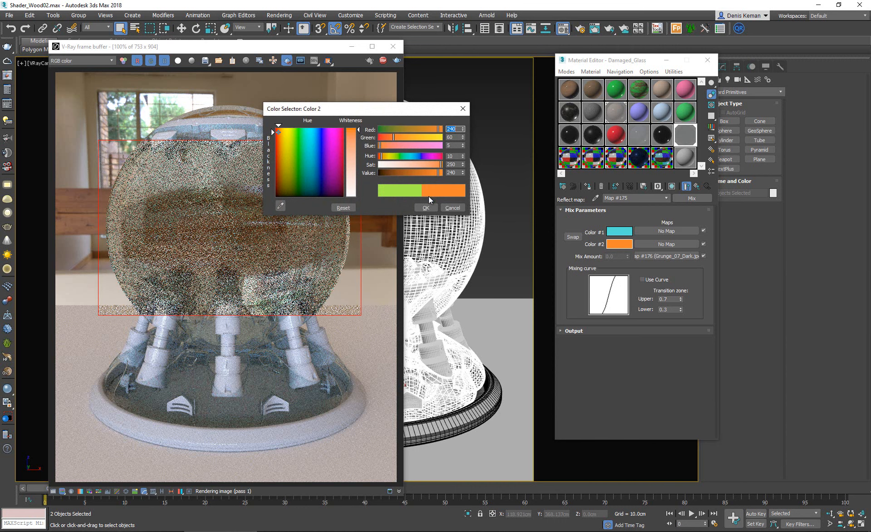
{"action": "left_click", "coordinate": [425, 208]}
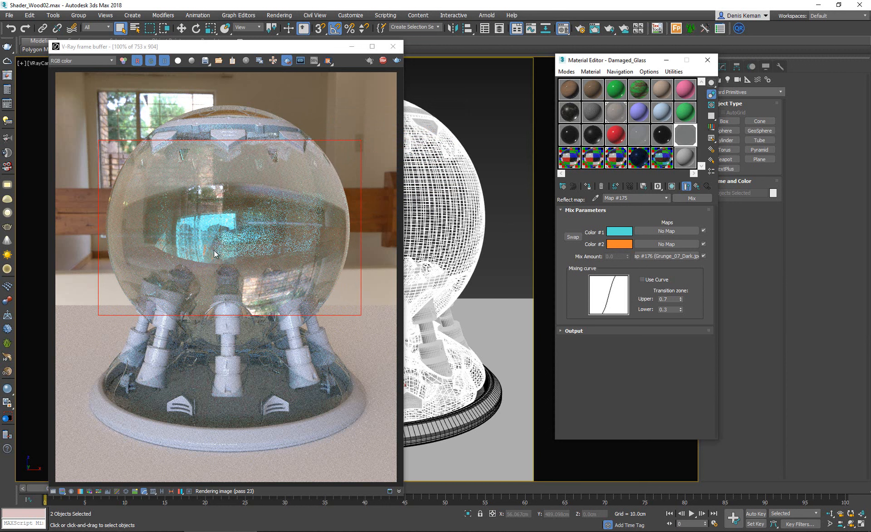
Examine the colored reflections in the render and swap Color #1 and Color #2 of the reflection Mix map
{"action": "scroll", "coordinate": [204, 254], "scroll_direction": "up", "scroll_amount": 1}
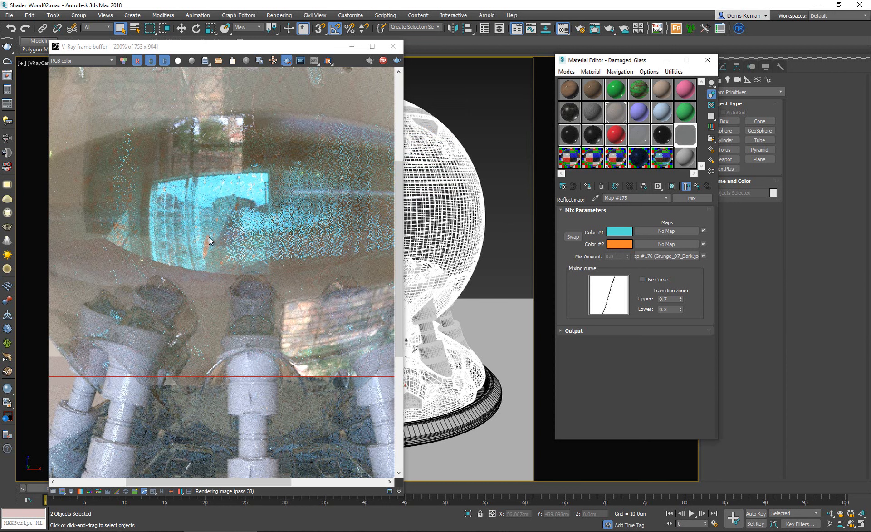
{"action": "scroll", "coordinate": [217, 231], "scroll_direction": "down", "scroll_amount": 4}
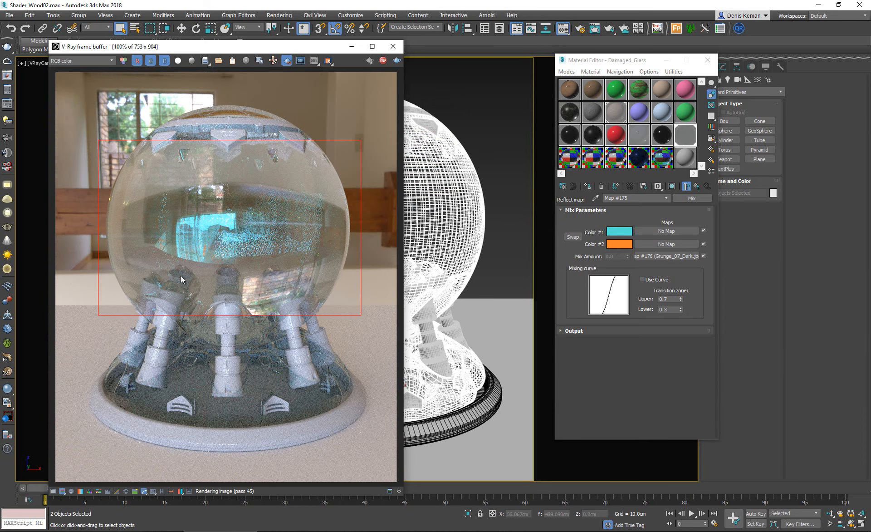
{"action": "left_click", "coordinate": [579, 238]}
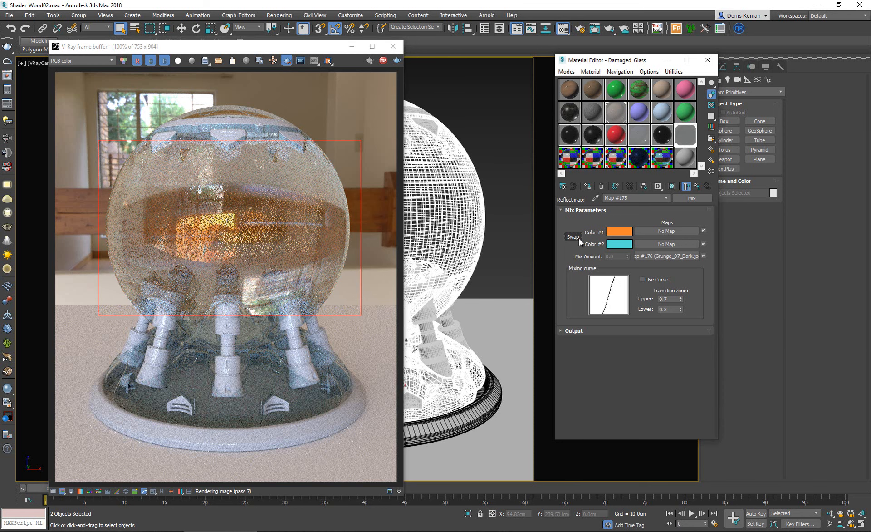
Soften the orange Color #1 of the reflection Mix map by setting its saturation to 86
{"action": "left_click", "coordinate": [619, 233]}
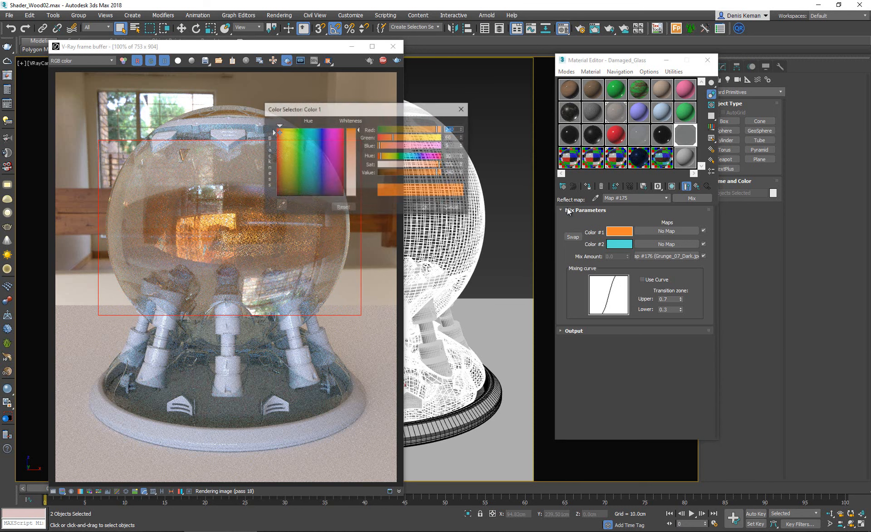
{"action": "left_click", "coordinate": [404, 165]}
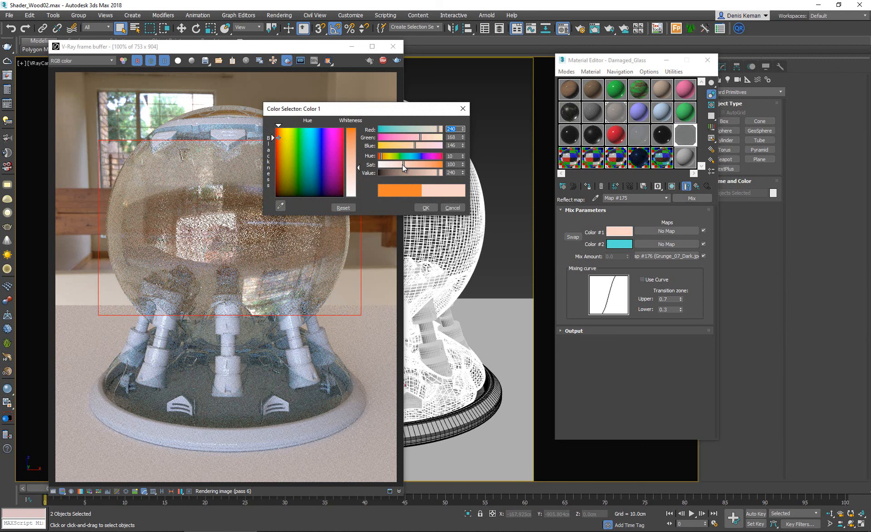
{"action": "left_click", "coordinate": [402, 165]}
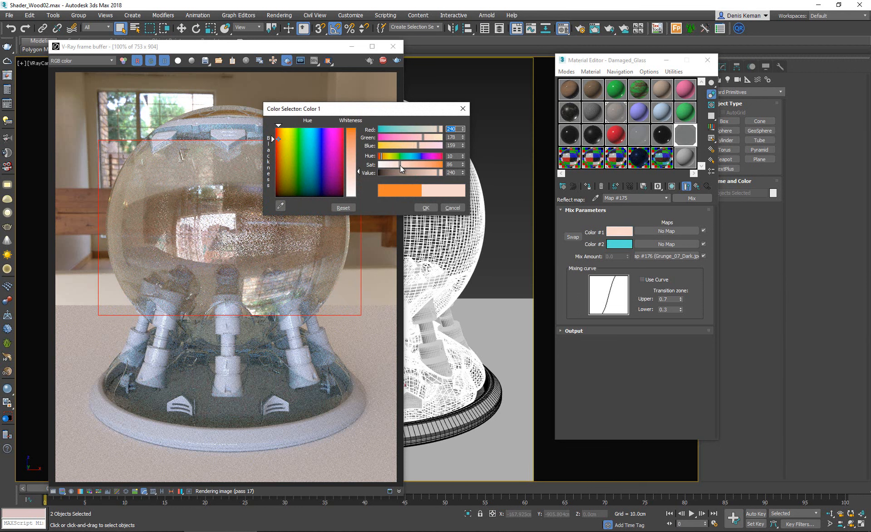
{"action": "left_click", "coordinate": [426, 208]}
Soften the cyan Color #2 of the reflection Mix map by setting its saturation to 144
{"action": "left_click", "coordinate": [619, 244]}
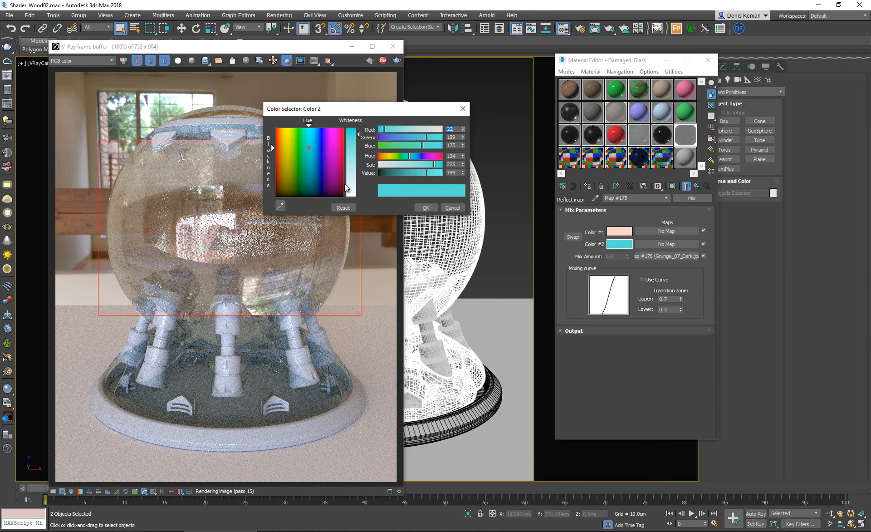
{"action": "left_click", "coordinate": [409, 164]}
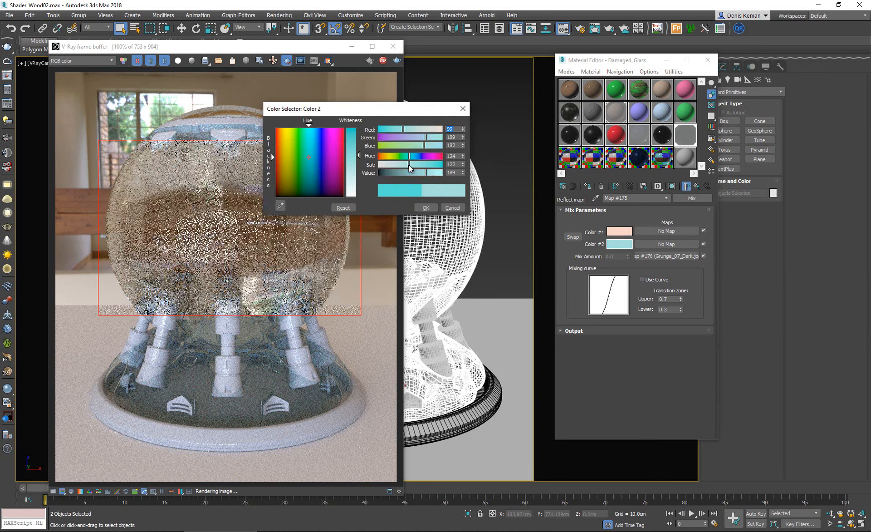
{"action": "left_click_drag", "start_coordinate": [409, 166], "coordinate": [414, 166]}
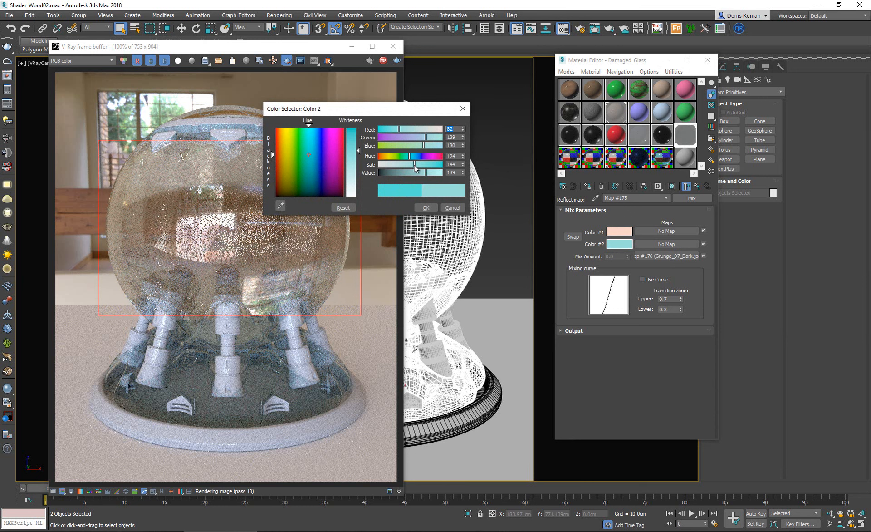
{"action": "left_click", "coordinate": [423, 207]}
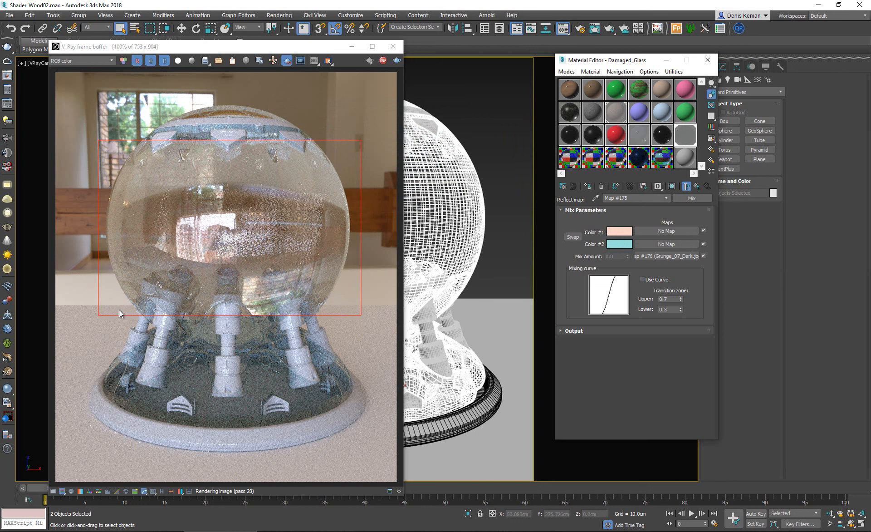
Render a region over the lower-left supports and compare the glass with the Cracked_Glass_05 reference photo in Windows Photo Viewer
{"action": "left_click_drag", "start_coordinate": [118, 296], "coordinate": [232, 429]}
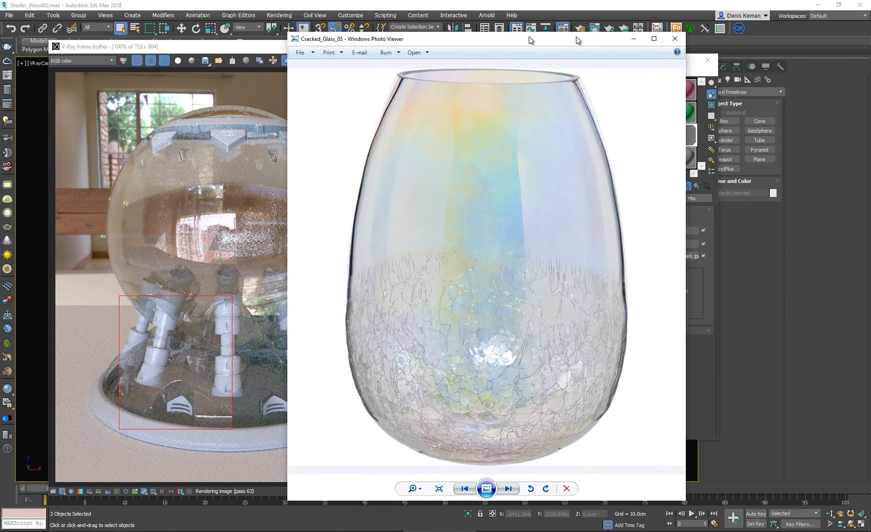
{"action": "left_click_drag", "start_coordinate": [530, 38], "coordinate": [636, 38]}
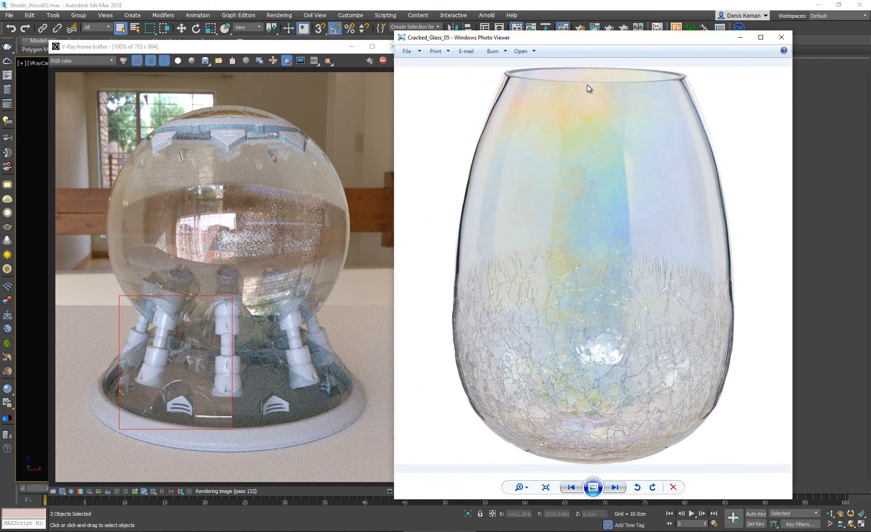
{"action": "mouse_move", "coordinate": [598, 39]}
{"action": "left_mouse_down"}
{"action": "mouse_move", "coordinate": [618, 40]}
{"action": "mouse_move", "coordinate": [611, 38]}
{"action": "left_mouse_up"}
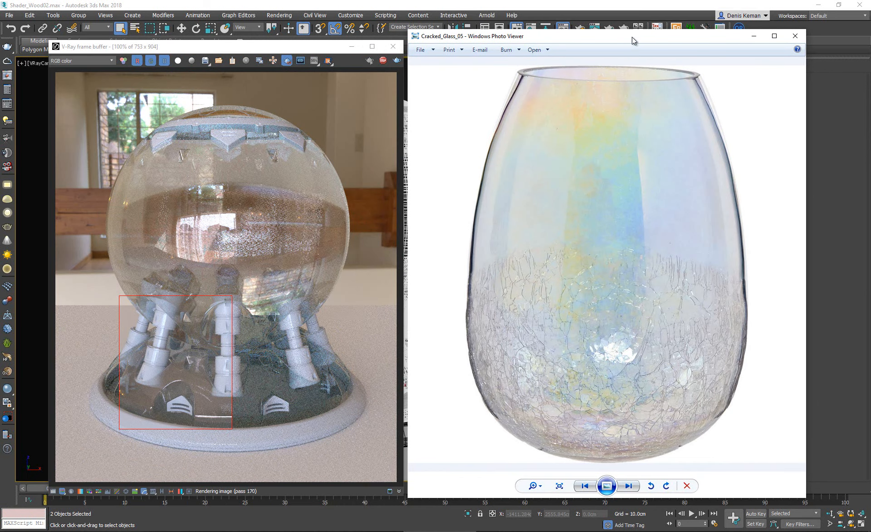
{"action": "key", "text": "alt+Tab"}
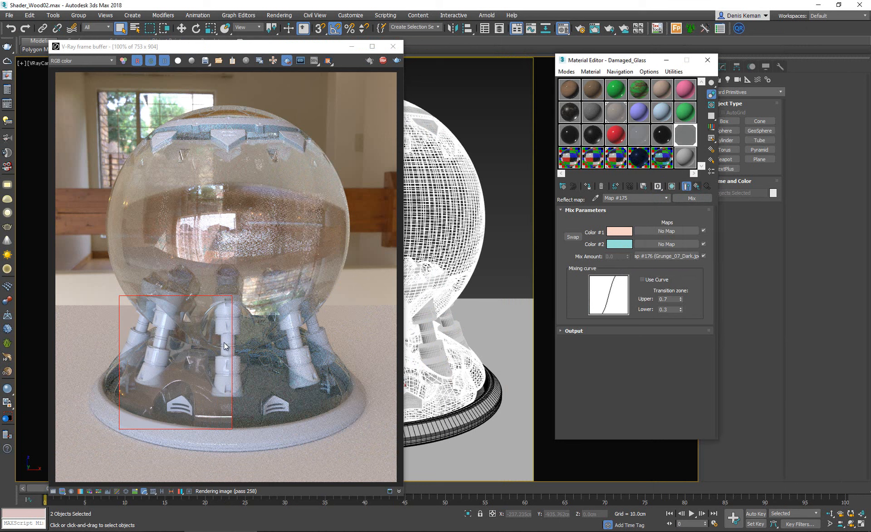
Render the left half of the shader ball as a region and examine the tinted reflections up close
{"action": "left_click_drag", "start_coordinate": [84, 125], "coordinate": [231, 425]}
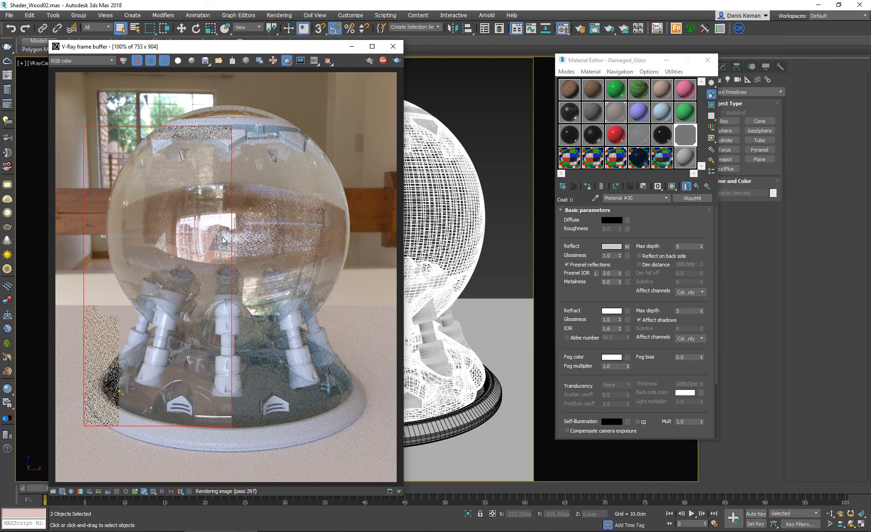
{"action": "scroll", "coordinate": [201, 243], "scroll_direction": "up", "scroll_amount": 2}
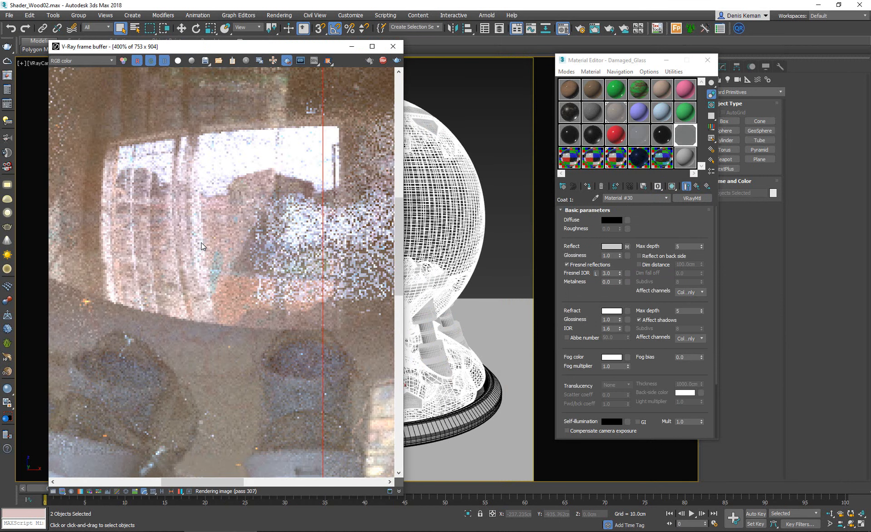
{"action": "scroll", "coordinate": [201, 243], "scroll_direction": "down", "scroll_amount": 1}
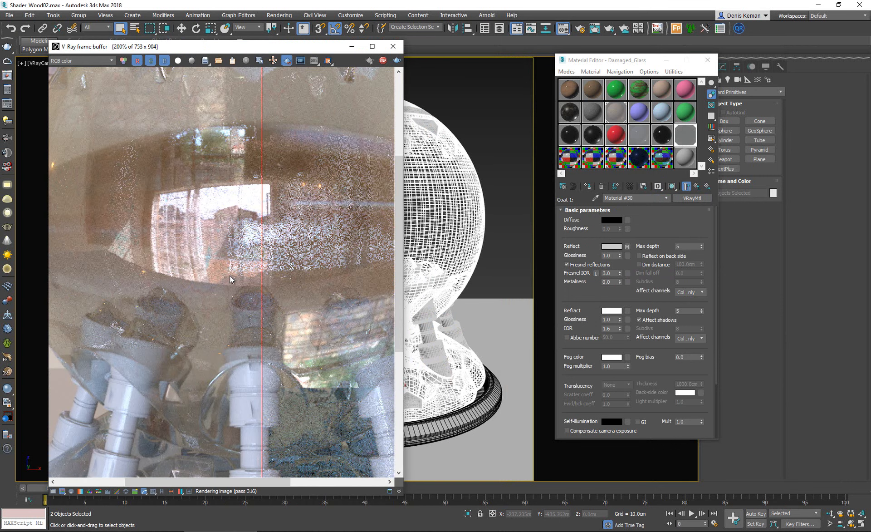
{"action": "scroll", "coordinate": [230, 276], "scroll_direction": "down", "scroll_amount": 1}
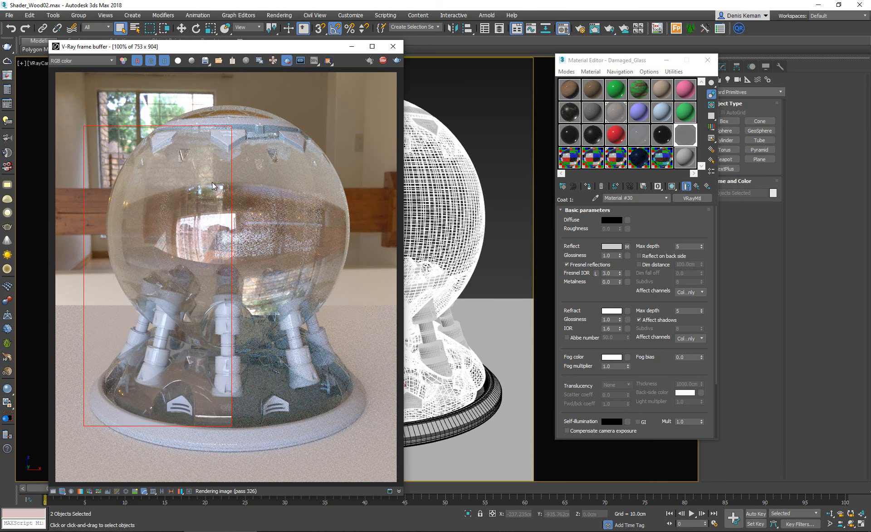
{"action": "scroll", "coordinate": [213, 177], "scroll_direction": "up", "scroll_amount": 2}
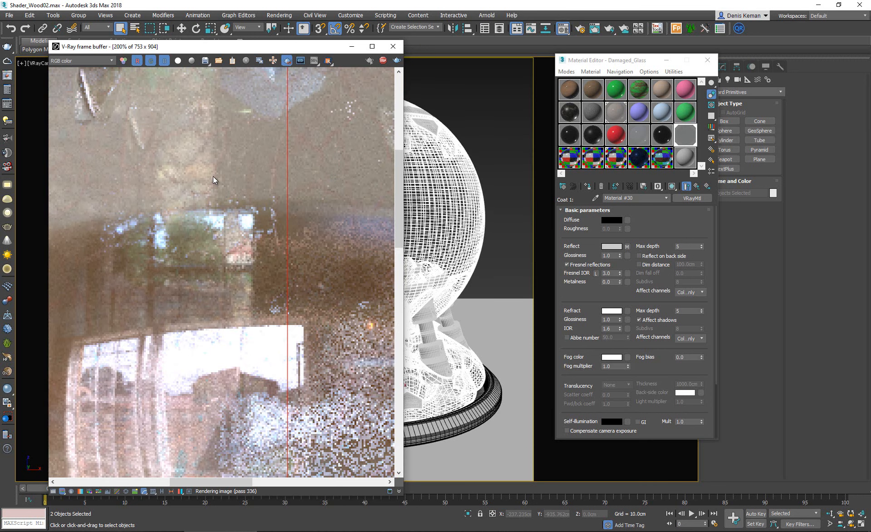
{"action": "scroll", "coordinate": [213, 176], "scroll_direction": "down", "scroll_amount": 2}
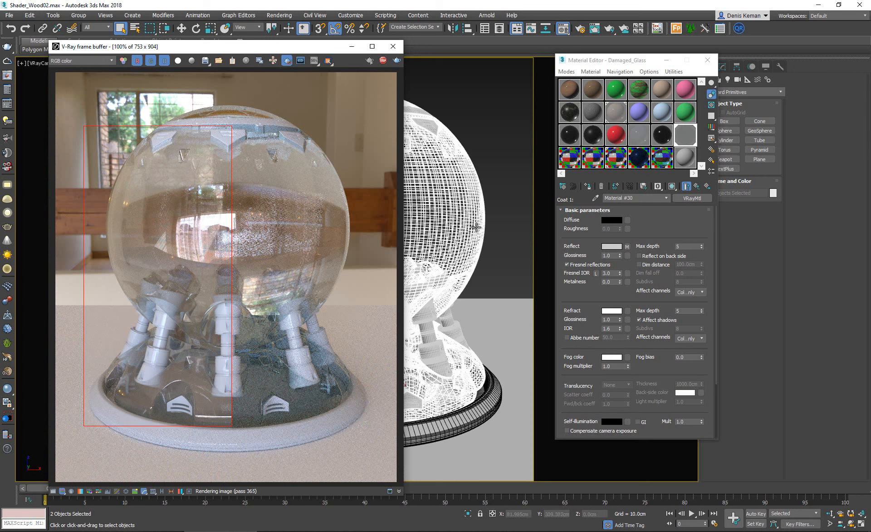
Set the Bump amount of the blend's base material to 50 and render the right half of the sphere as a region
{"action": "left_click", "coordinate": [697, 186]}
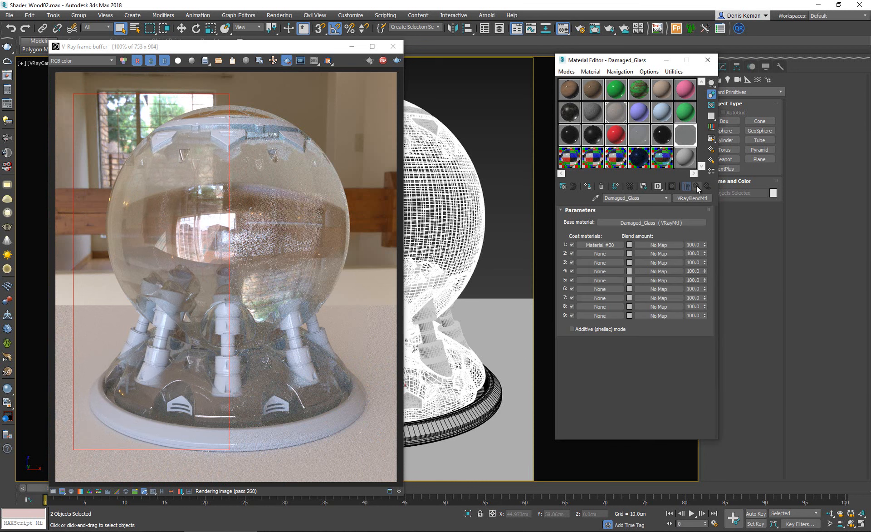
{"action": "left_click", "coordinate": [636, 222]}
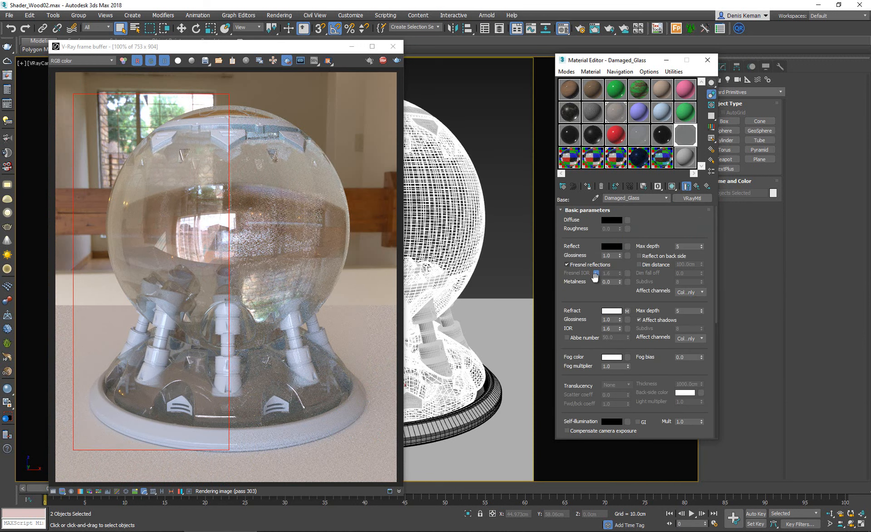
{"action": "scroll", "coordinate": [595, 277], "scroll_direction": "down", "scroll_amount": 10}
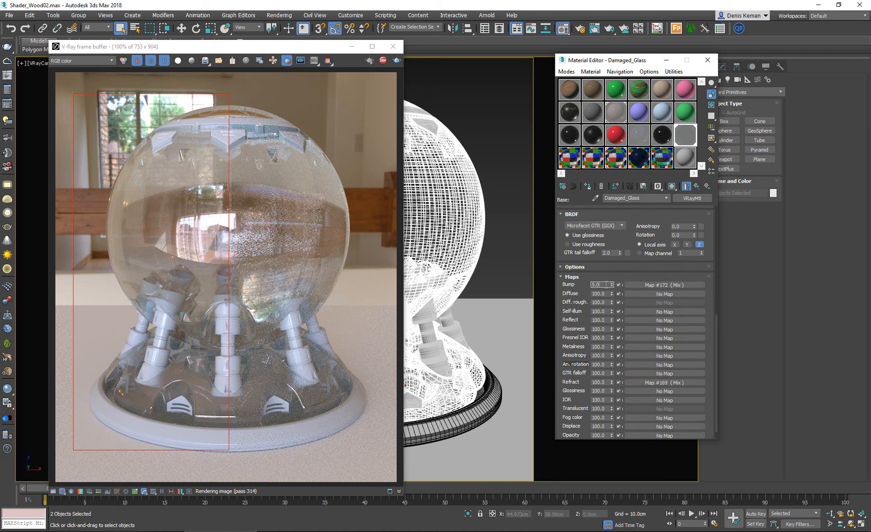
{"action": "double_click", "coordinate": [607, 285]}
{"action": "type", "text": "50"}
{"action": "key", "text": "Return"}
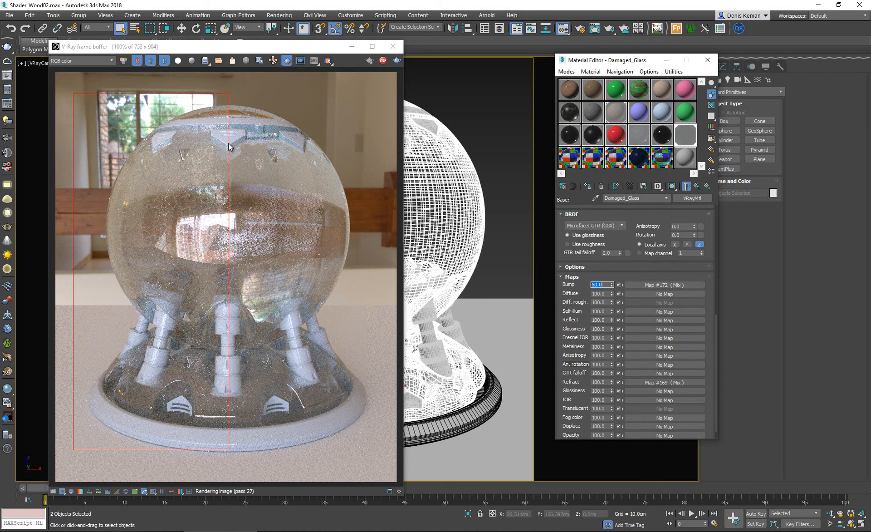
{"action": "left_click_drag", "start_coordinate": [228, 143], "coordinate": [352, 309]}
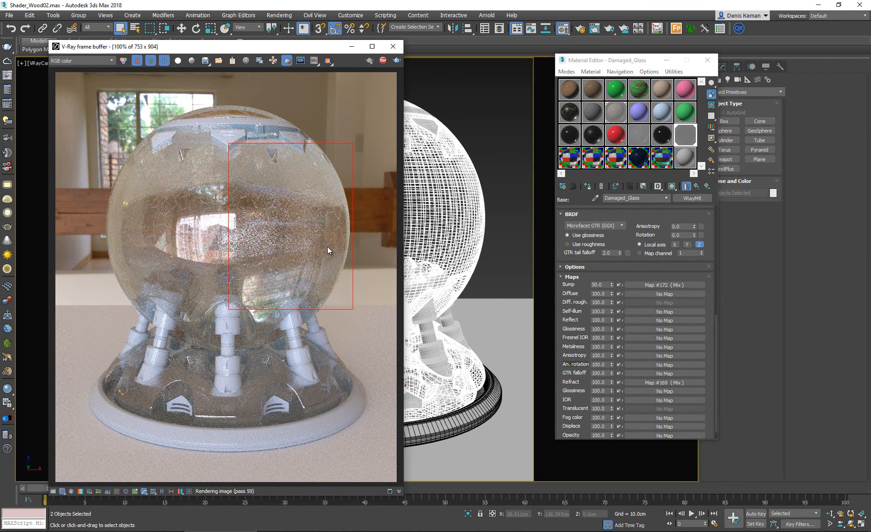
Set the Blur of the Cracks_Texture bitmap in the base material's bump Mix map to 0.5 and inspect the rendered cracks
{"action": "left_click", "coordinate": [659, 287]}
{"action": "left_click", "coordinate": [659, 287]}
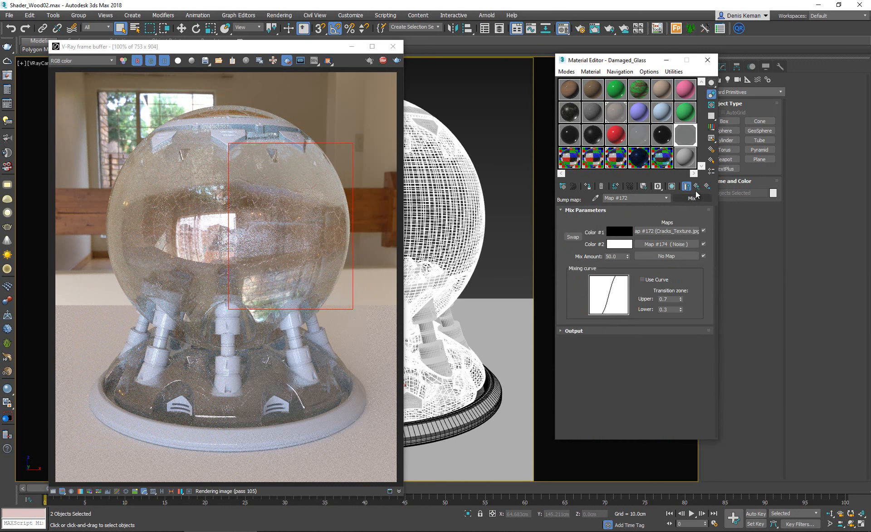
{"action": "left_click", "coordinate": [672, 231]}
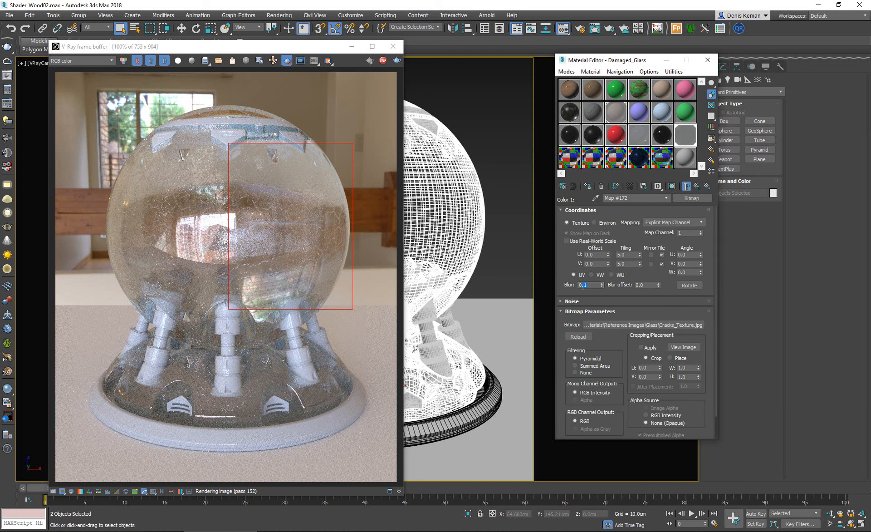
{"action": "key", "text": "Return"}
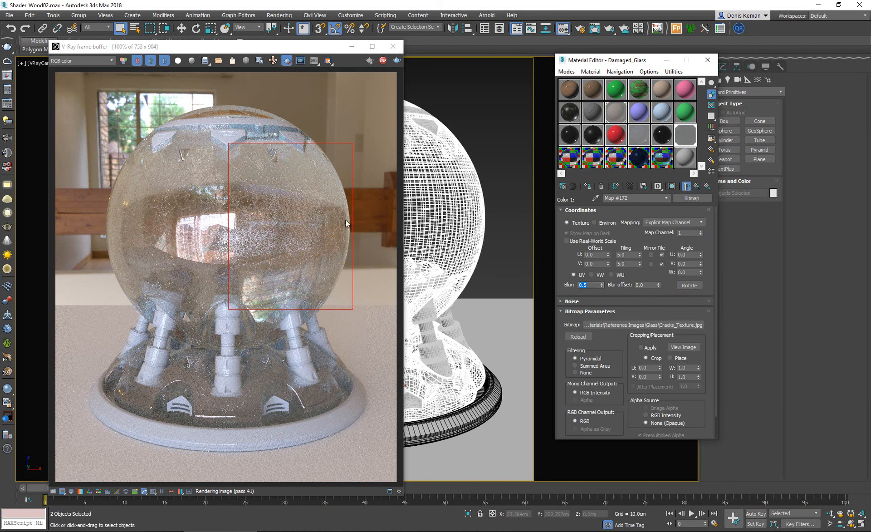
{"action": "scroll", "coordinate": [255, 236], "scroll_direction": "up", "scroll_amount": 2}
{"action": "scroll", "coordinate": [255, 236], "scroll_direction": "down", "scroll_amount": 2}
{"action": "scroll", "coordinate": [330, 230], "scroll_direction": "up", "scroll_amount": 1}
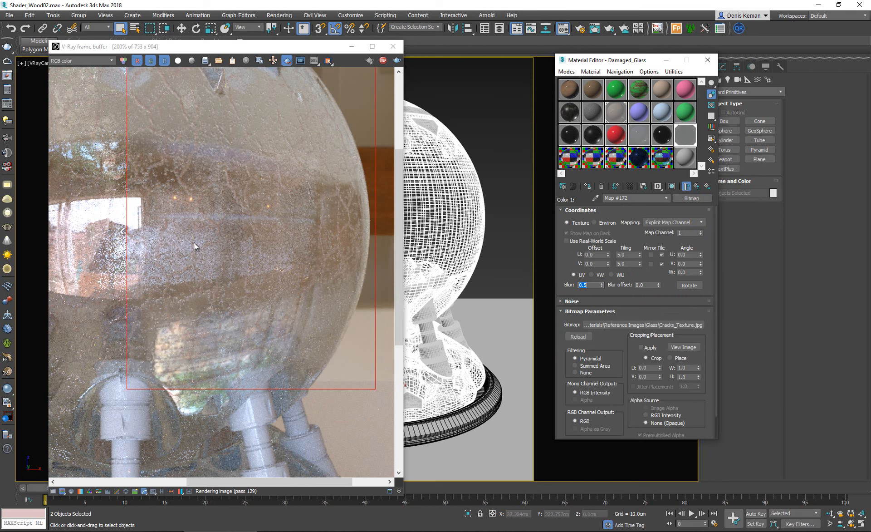
{"action": "scroll", "coordinate": [194, 246], "scroll_direction": "down", "scroll_amount": 1}
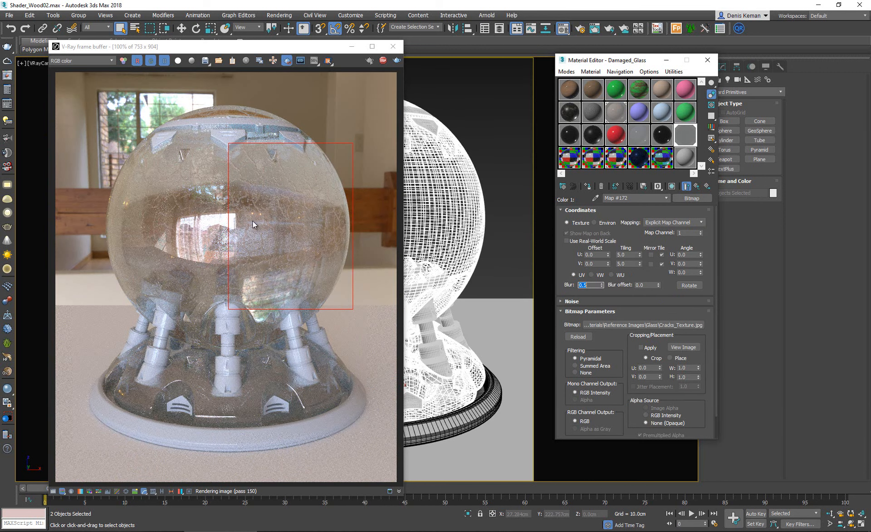
{"action": "scroll", "coordinate": [255, 223], "scroll_direction": "up", "scroll_amount": 1}
{"action": "scroll", "coordinate": [259, 230], "scroll_direction": "down", "scroll_amount": 1}
Set the Bump amount of the base material to 80 and inspect the rendered surface up close
{"action": "left_click", "coordinate": [696, 186]}
{"action": "left_click", "coordinate": [697, 187]}
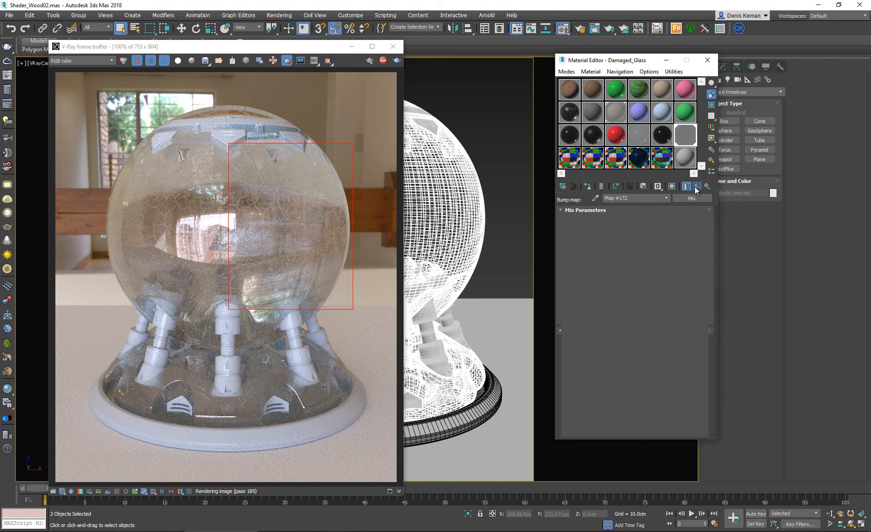
{"action": "scroll", "coordinate": [590, 314], "scroll_direction": "down", "scroll_amount": 10}
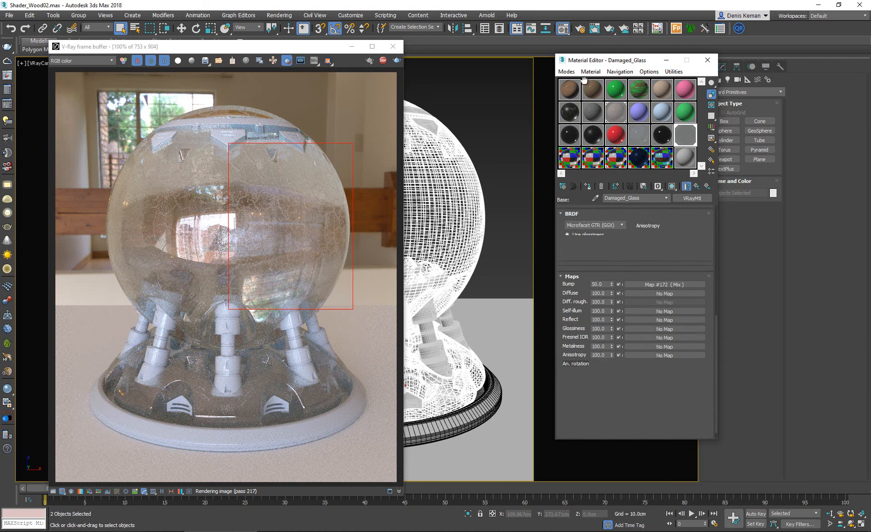
{"action": "double_click", "coordinate": [603, 278]}
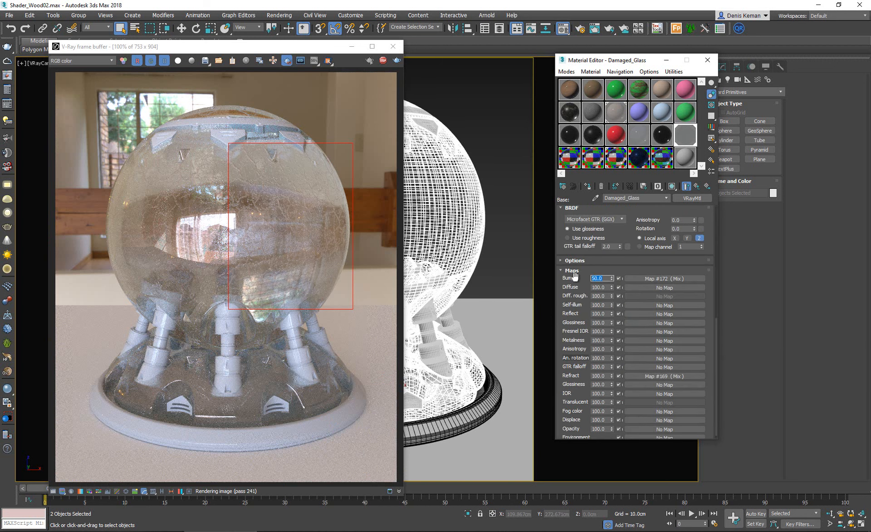
{"action": "type", "text": "80"}
{"action": "key", "text": "Return"}
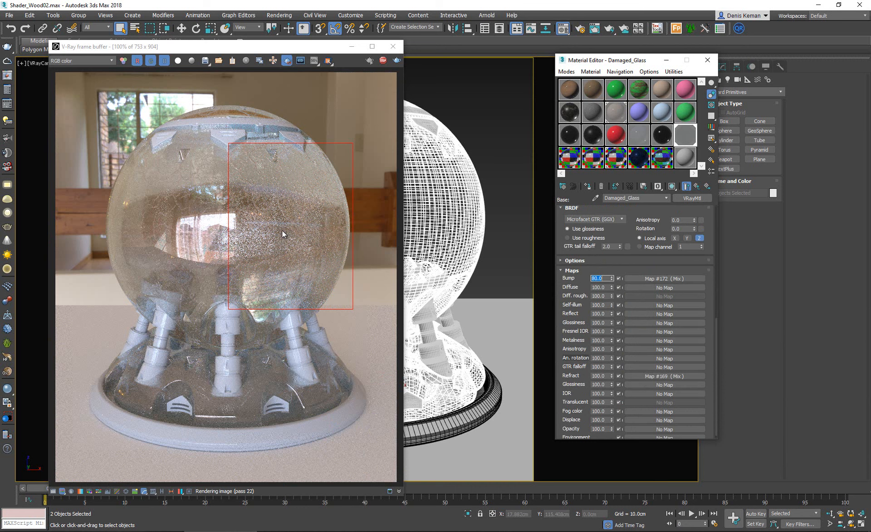
{"action": "scroll", "coordinate": [255, 219], "scroll_direction": "up", "scroll_amount": 2}
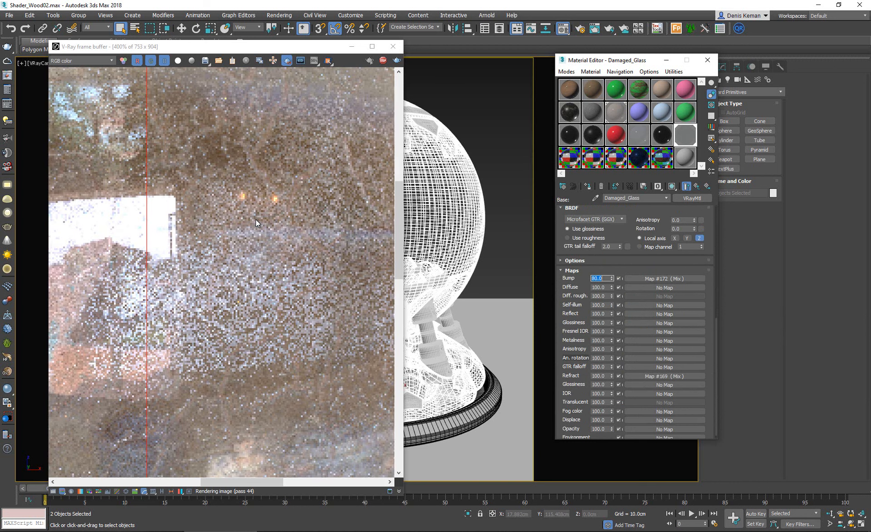
Inspect the rendered cracks on the sphere's right half, and set the render region over its left half
{"action": "scroll", "coordinate": [255, 221], "scroll_direction": "down", "scroll_amount": 2}
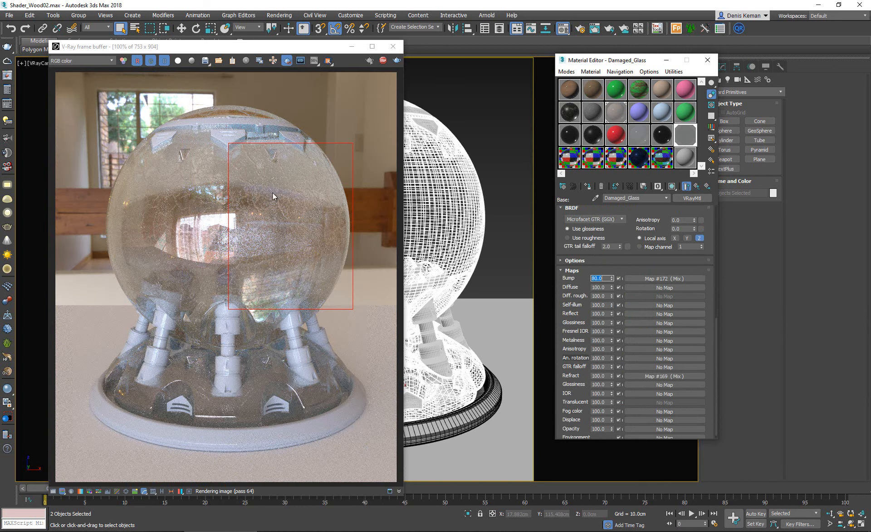
{"action": "scroll", "coordinate": [274, 196], "scroll_direction": "up", "scroll_amount": 2}
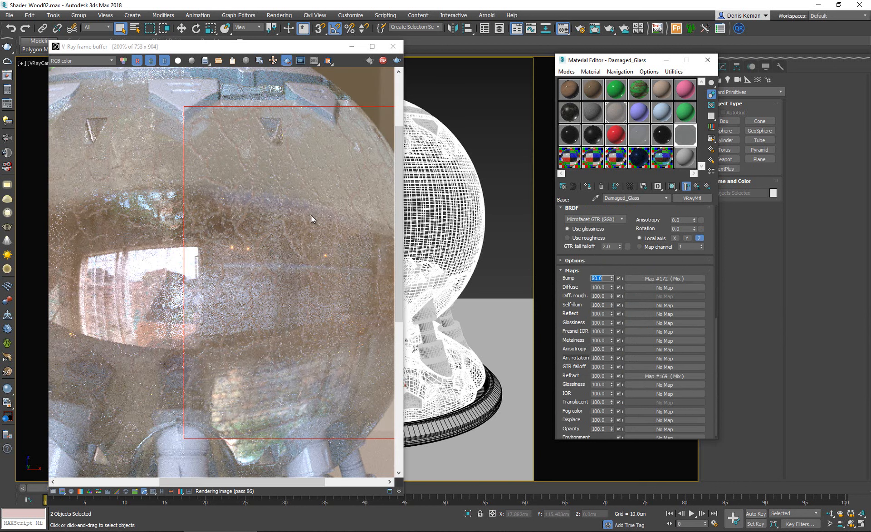
{"action": "middle_click_drag", "start_coordinate": [323, 207], "coordinate": [275, 228]}
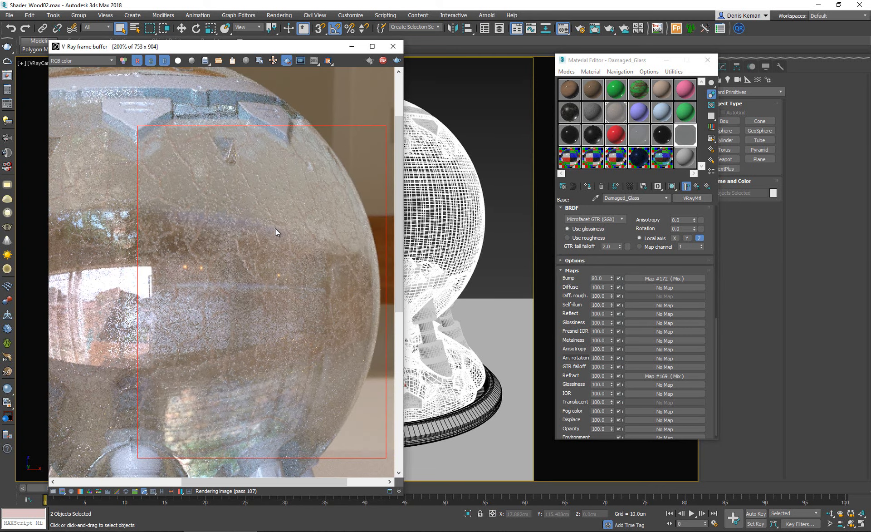
{"action": "scroll", "coordinate": [300, 213], "scroll_direction": "down", "scroll_amount": 2}
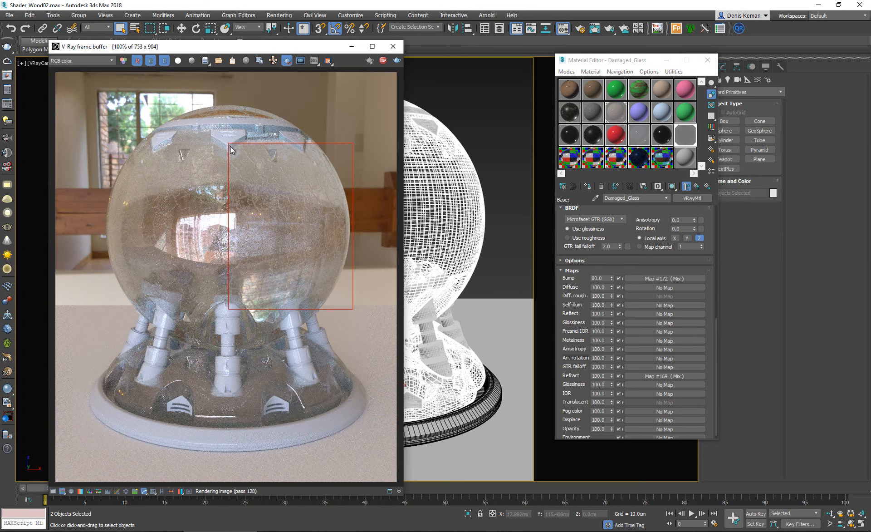
{"action": "left_click_drag", "start_coordinate": [230, 146], "coordinate": [93, 314]}
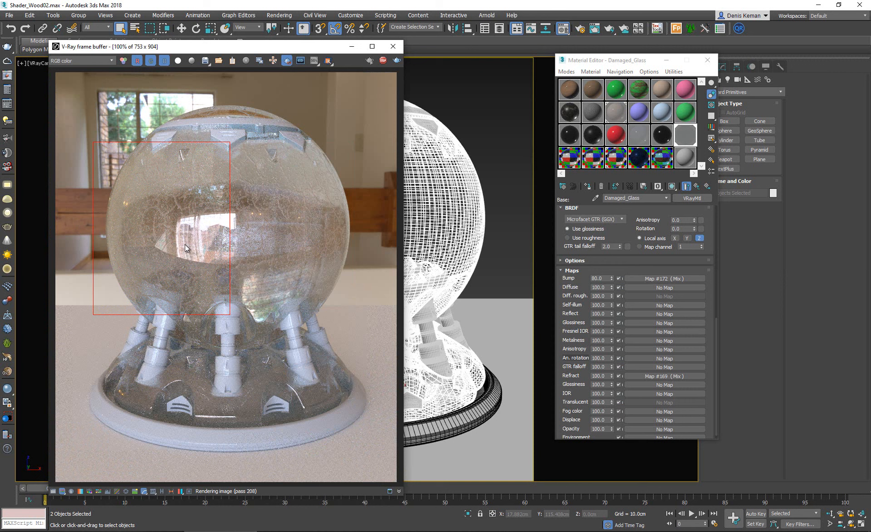
Rename the blend's first coat material to Glass_Reflection
{"action": "left_click", "coordinate": [696, 186]}
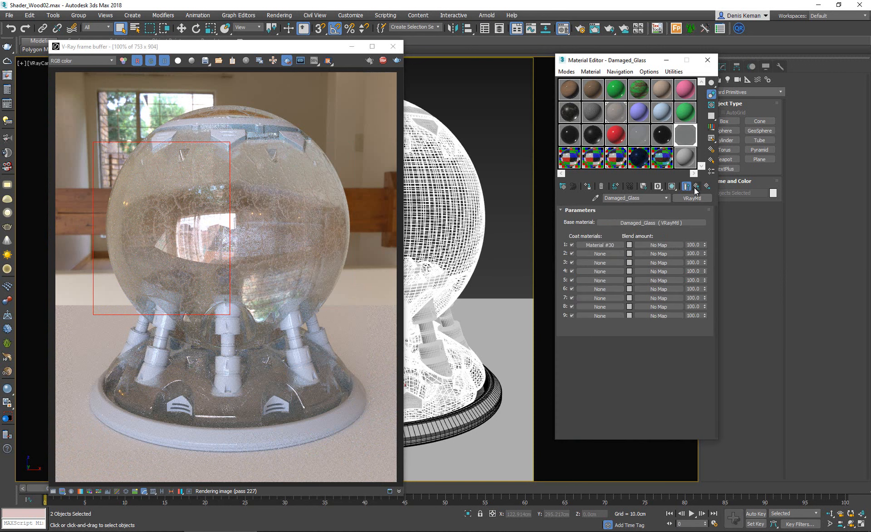
{"action": "left_click", "coordinate": [597, 245]}
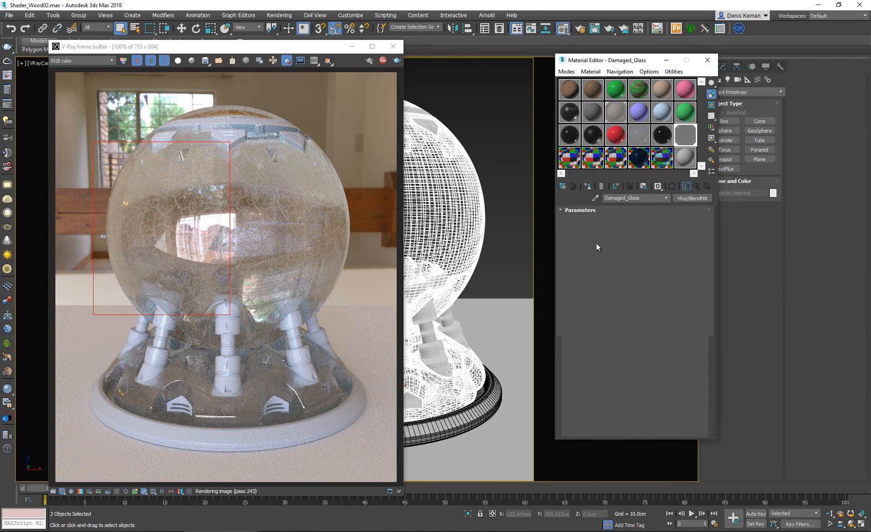
{"action": "left_click_drag", "start_coordinate": [649, 200], "coordinate": [568, 193]}
{"action": "type", "text": "Glass"}
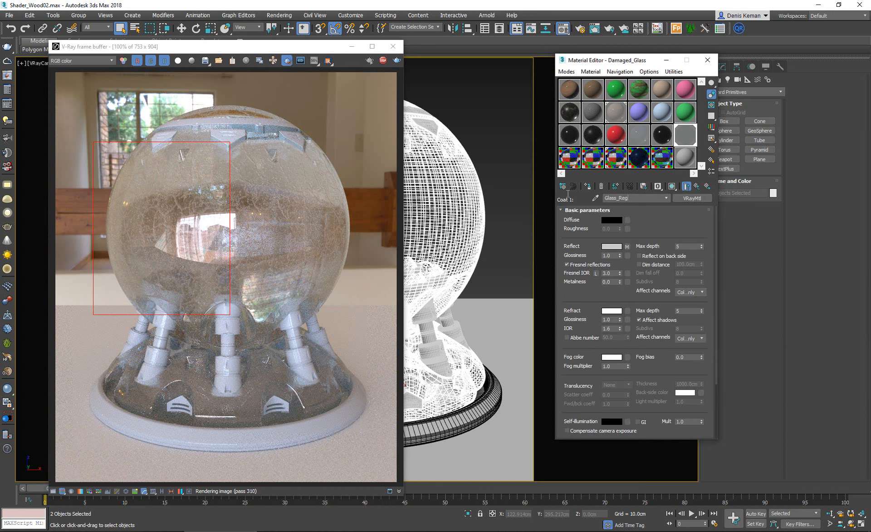
{"action": "type", "text": "_Reflection"}
Expand the map slots of Glass_Reflection and compare the render with the Cracked_Glass_05 reference image side by side
{"action": "scroll", "coordinate": [586, 308], "scroll_direction": "down", "scroll_amount": 3}
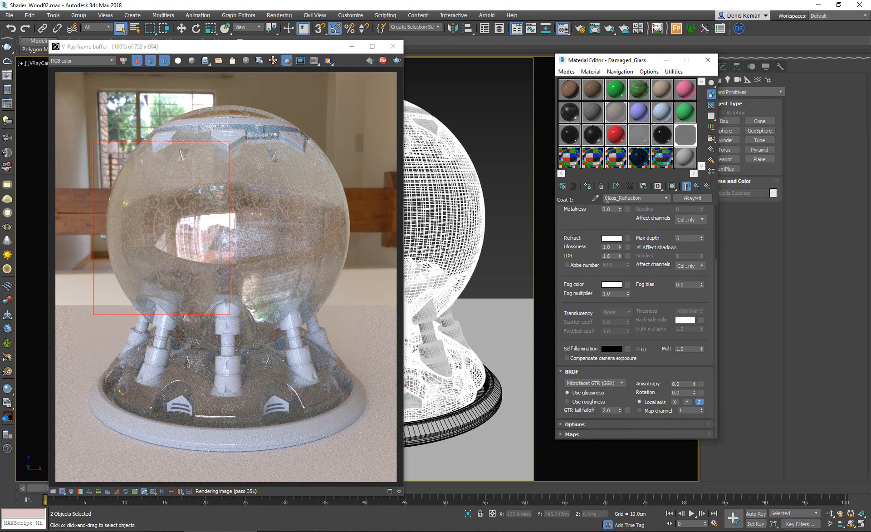
{"action": "left_click", "coordinate": [592, 431]}
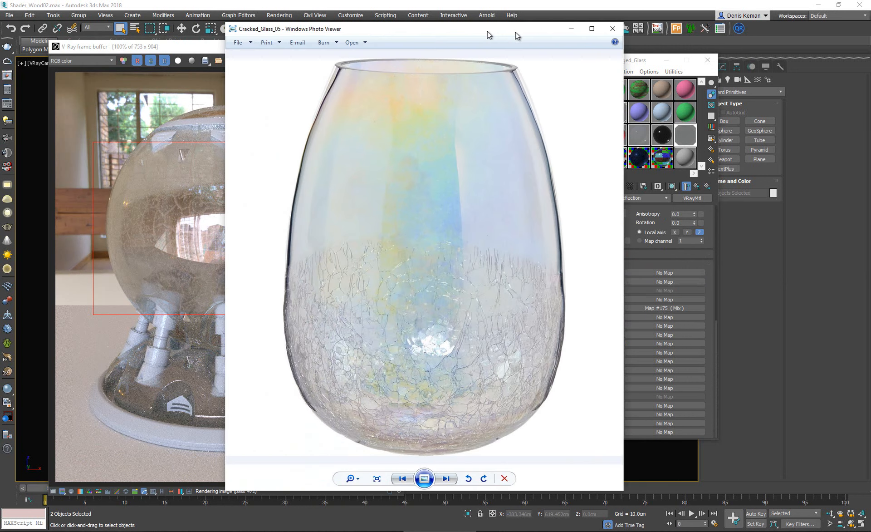
{"action": "left_click_drag", "start_coordinate": [515, 32], "coordinate": [620, 30]}
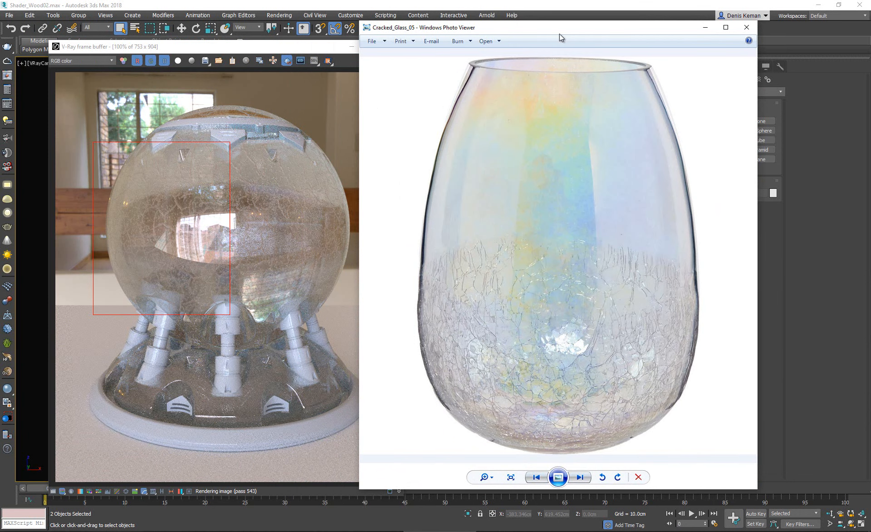
{"action": "left_click_drag", "start_coordinate": [566, 30], "coordinate": [615, 35]}
{"action": "key", "text": "alt+F4"}
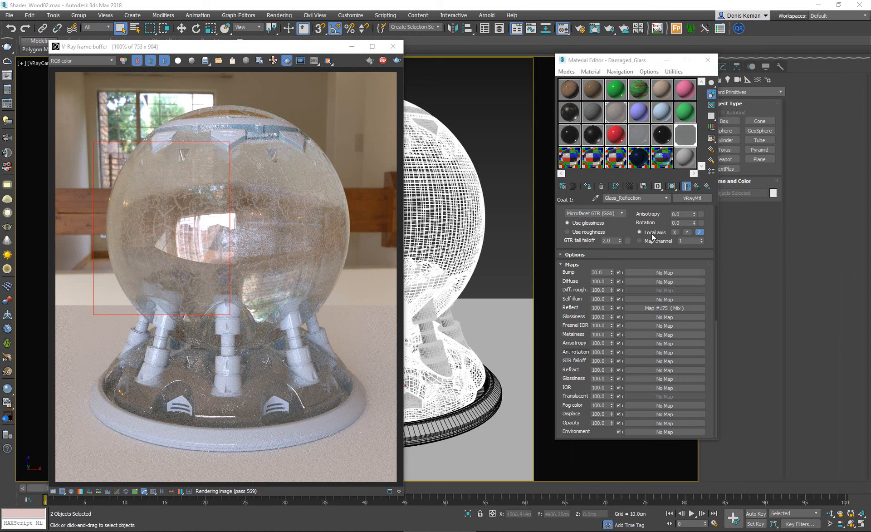
Assign a Noise map to the Bump slot of the Glass_Reflection coat material
{"action": "left_click", "coordinate": [672, 272]}
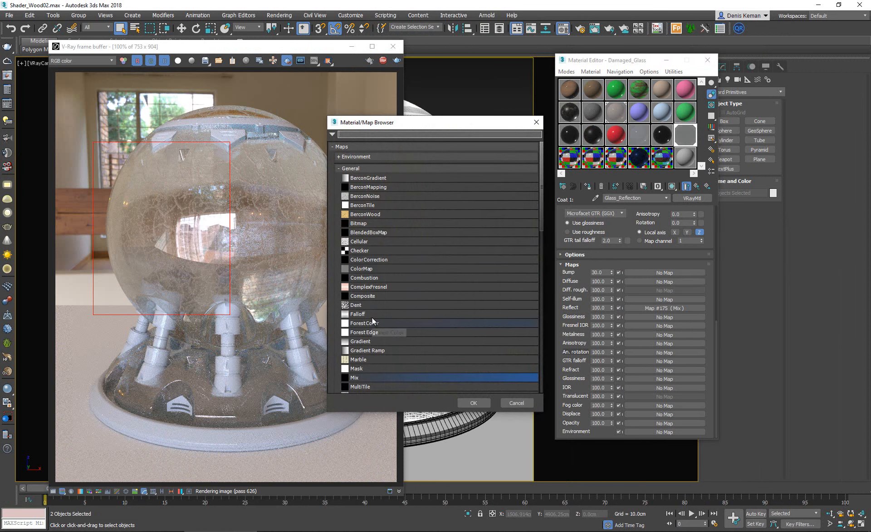
{"action": "left_click", "coordinate": [370, 243]}
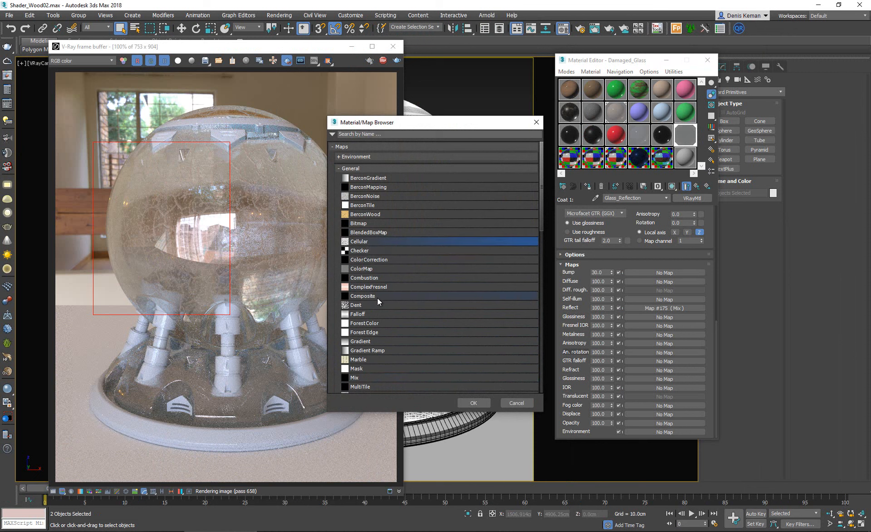
{"action": "scroll", "coordinate": [370, 380], "scroll_direction": "down", "scroll_amount": 2}
{"action": "double_click", "coordinate": [368, 377]}
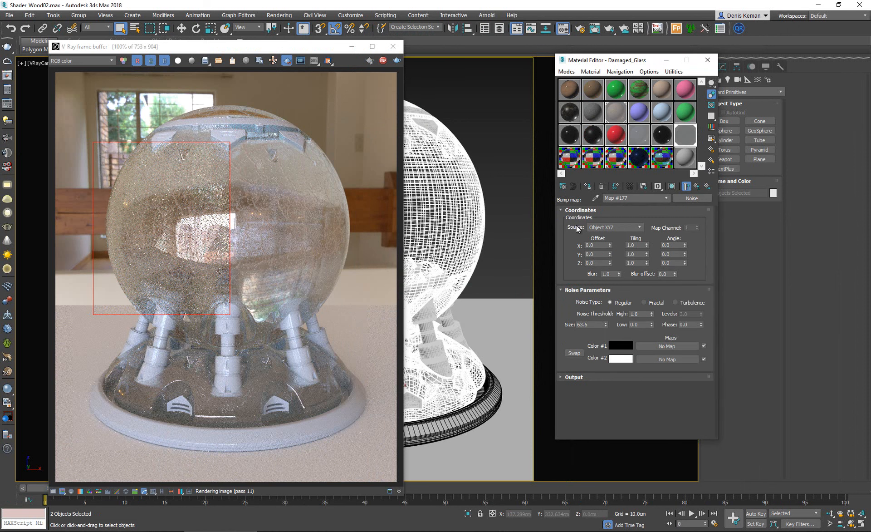
Try a Size of 5 on the coat's bump Noise map, and settle on a Size of 3
{"action": "left_click_drag", "start_coordinate": [598, 325], "coordinate": [557, 322]}
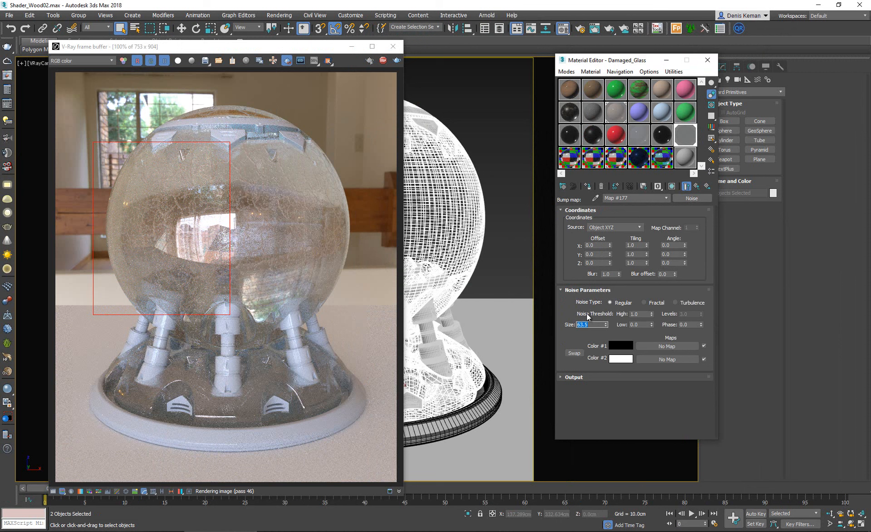
{"action": "type", "text": "5"}
{"action": "key", "text": "Return"}
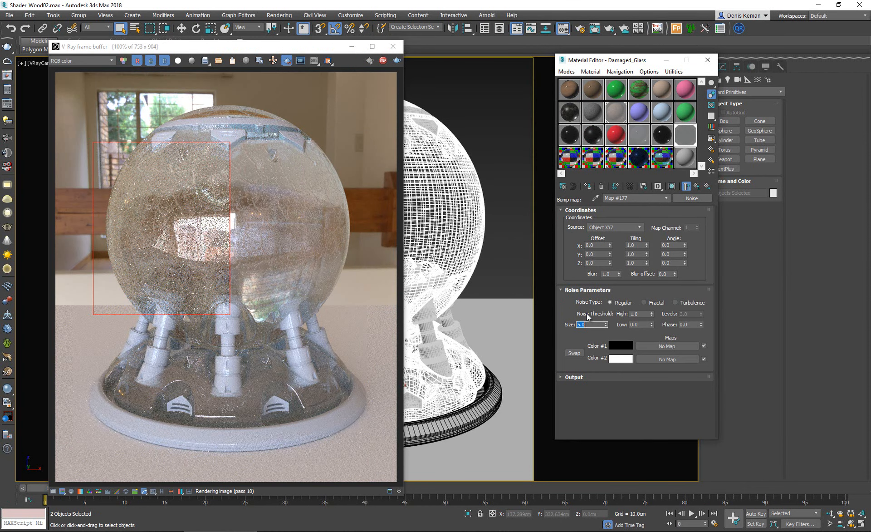
{"action": "type", "text": "3"}
{"action": "key", "text": "Return"}
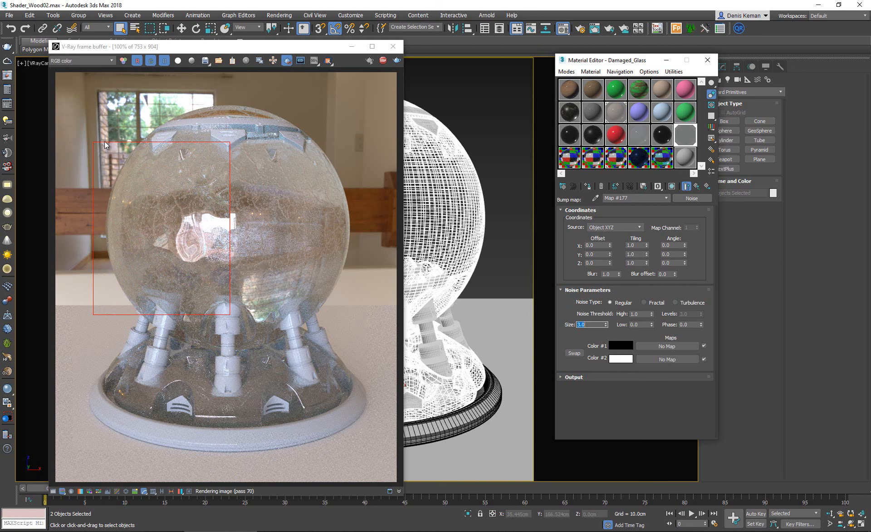
Render nearly the whole sphere as a region and compare its reflections with the Cracked_Glass_05 reference
{"action": "left_click_drag", "start_coordinate": [105, 141], "coordinate": [352, 328]}
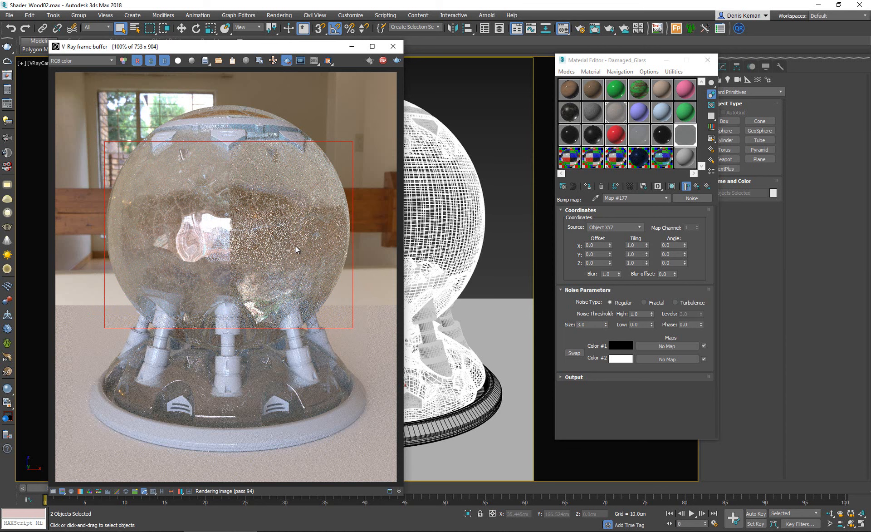
{"action": "key", "text": "alt+Tab"}
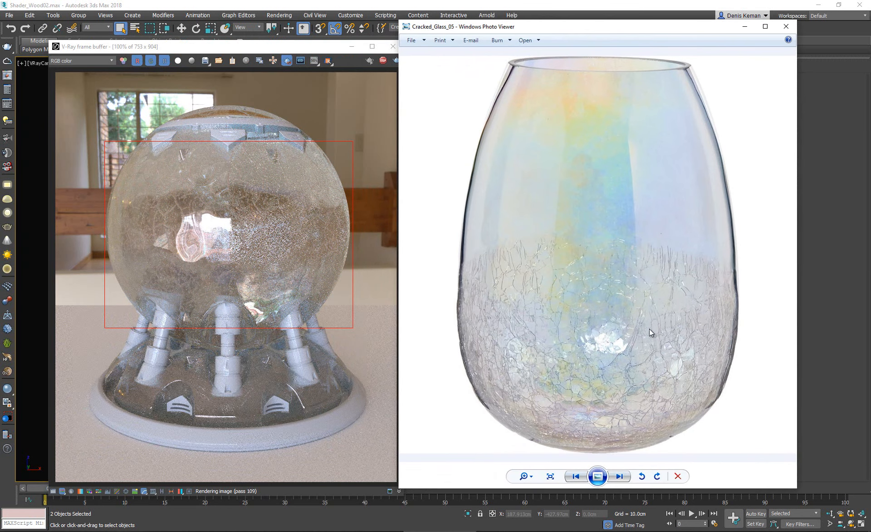
{"action": "key", "text": "alt+Tab"}
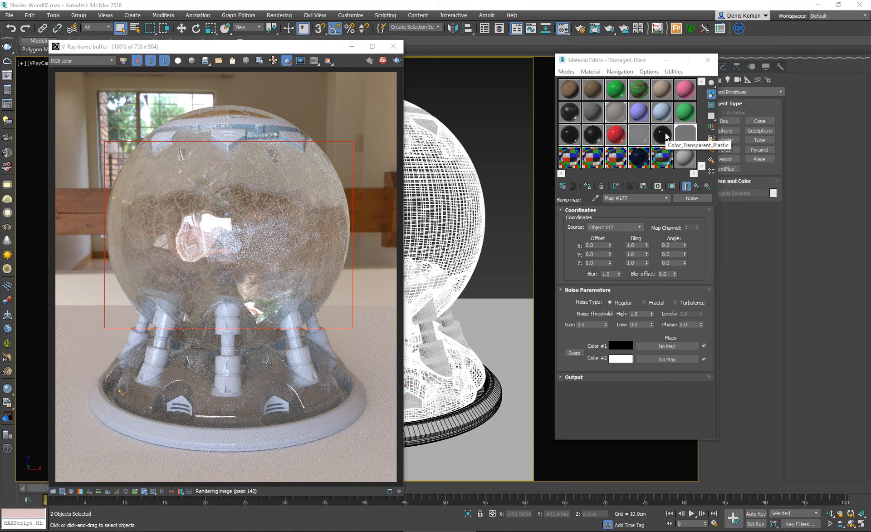
Assign the plain green Material #12 to the shader ball and paste a copy of Glass_Reflection's bump Noise map into its Diffuse slot
{"action": "left_click", "coordinate": [683, 114]}
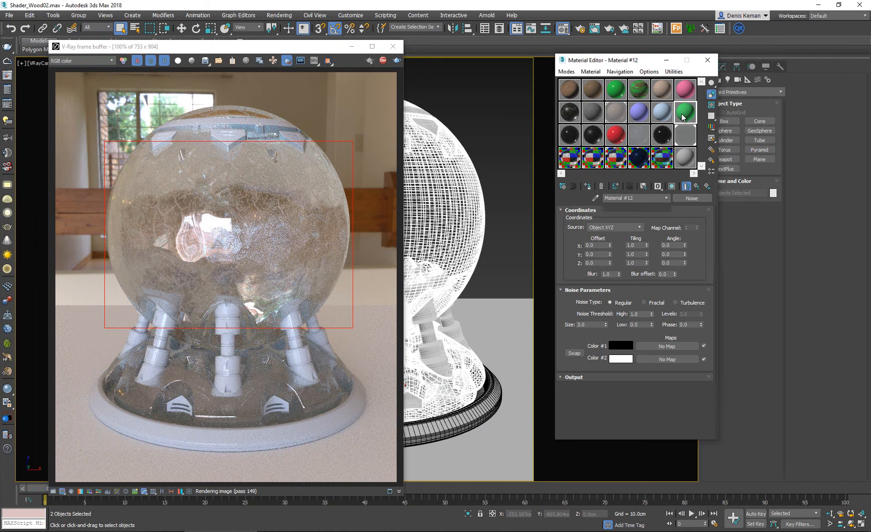
{"action": "left_click", "coordinate": [588, 186]}
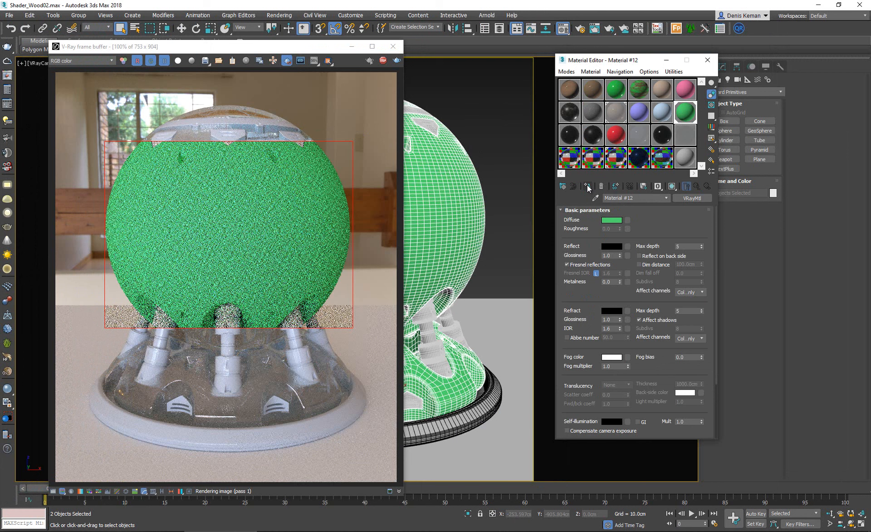
{"action": "left_click", "coordinate": [687, 133]}
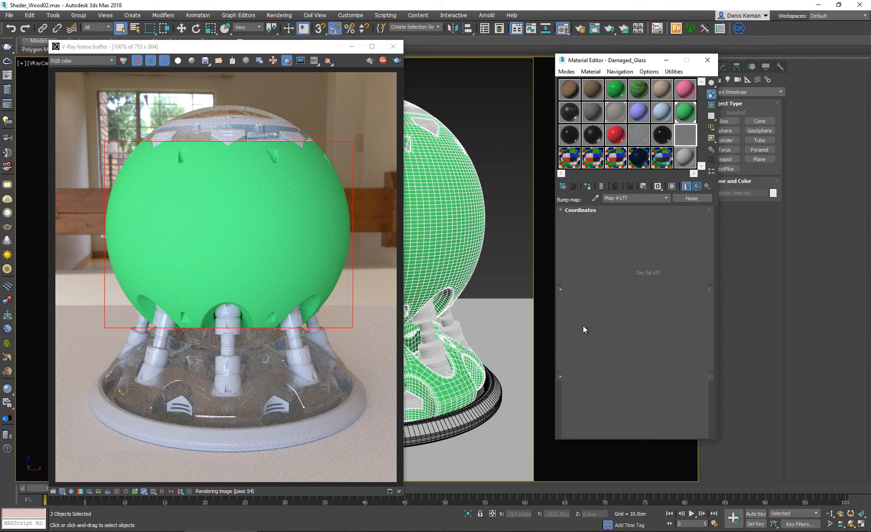
{"action": "scroll", "coordinate": [585, 327], "scroll_direction": "down", "scroll_amount": 5}
{"action": "right_click", "coordinate": [651, 273]}
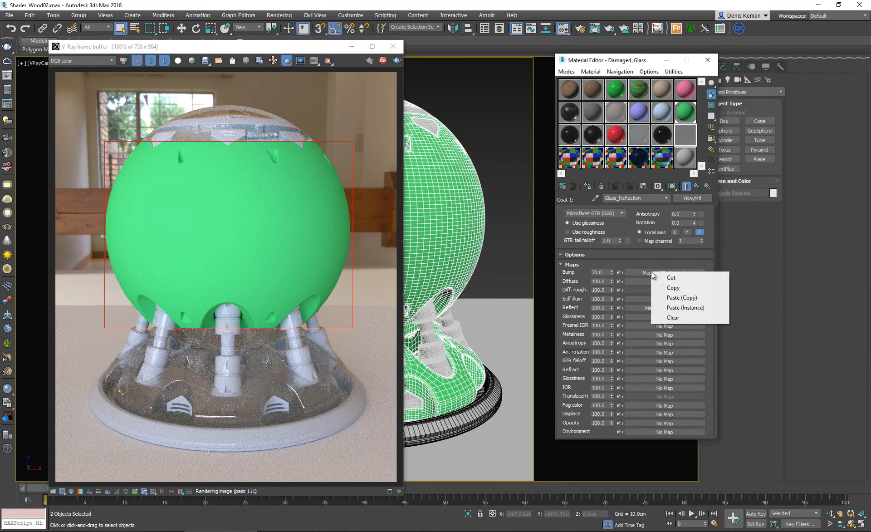
{"action": "left_click", "coordinate": [660, 287]}
{"action": "left_click", "coordinate": [687, 113]}
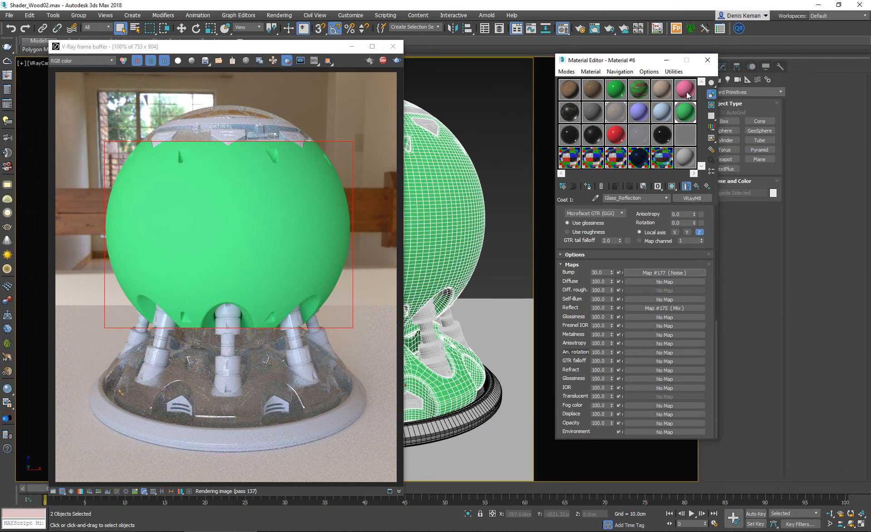
{"action": "left_click", "coordinate": [687, 114]}
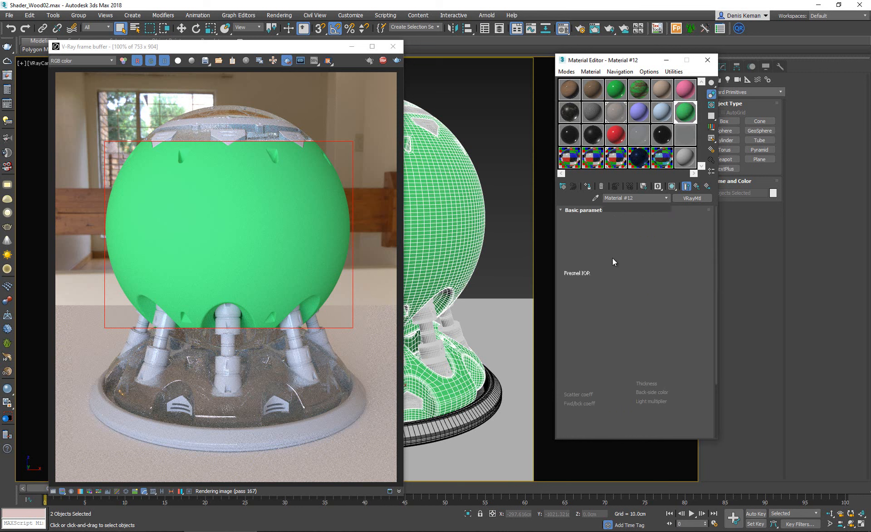
{"action": "right_click", "coordinate": [627, 220]}
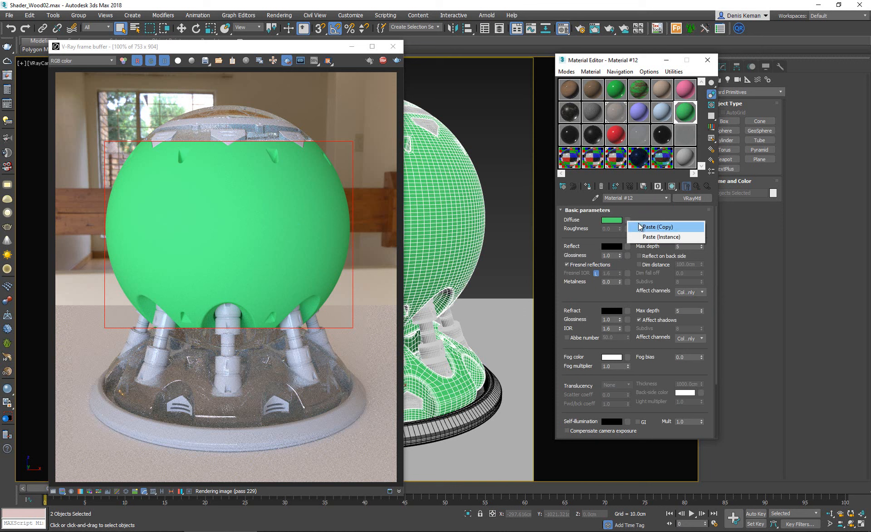
{"action": "left_click", "coordinate": [640, 226]}
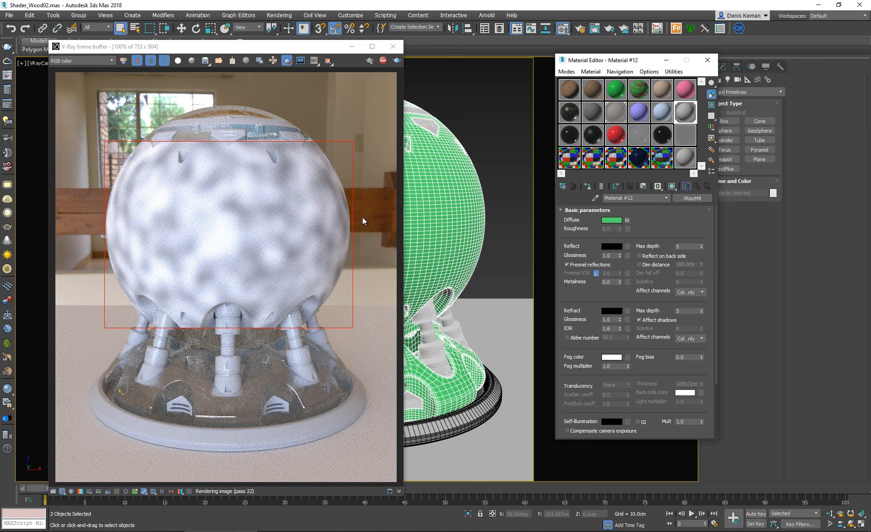
Set the X, Y and Z Tiling of the Noise map in Material #12's Diffuse slot to 5
{"action": "left_click", "coordinate": [626, 220]}
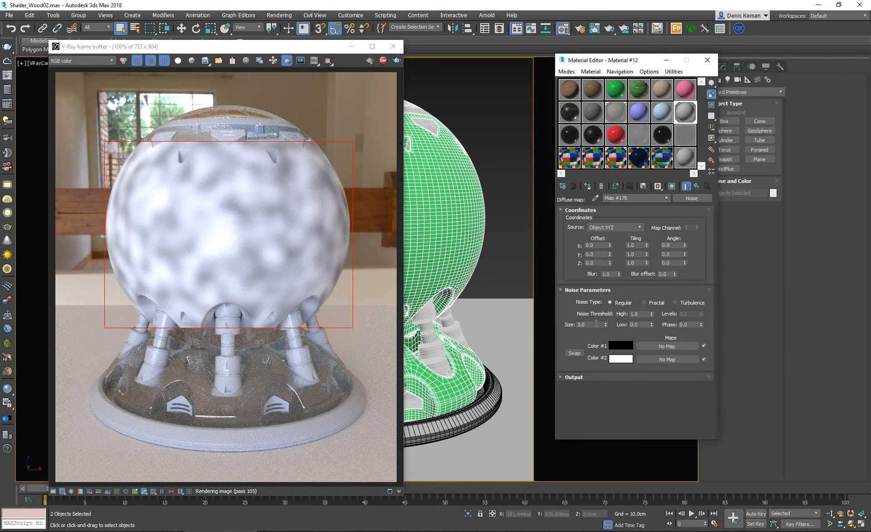
{"action": "double_click", "coordinate": [639, 245]}
{"action": "type", "text": "5"}
{"action": "key", "text": "Tab"}
{"action": "type", "text": "5"}
{"action": "key", "text": "Tab"}
{"action": "type", "text": "5"}
{"action": "key", "text": "Return"}
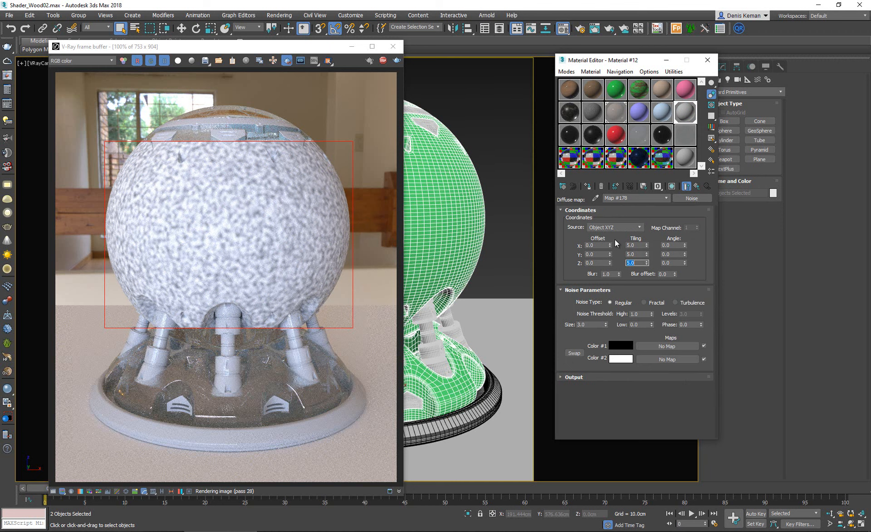
Reassign the Damaged_Glass material to the shader ball and set the X, Y and Z Tiling of Glass_Reflection's bump Noise map to 5
{"action": "left_click", "coordinate": [683, 140]}
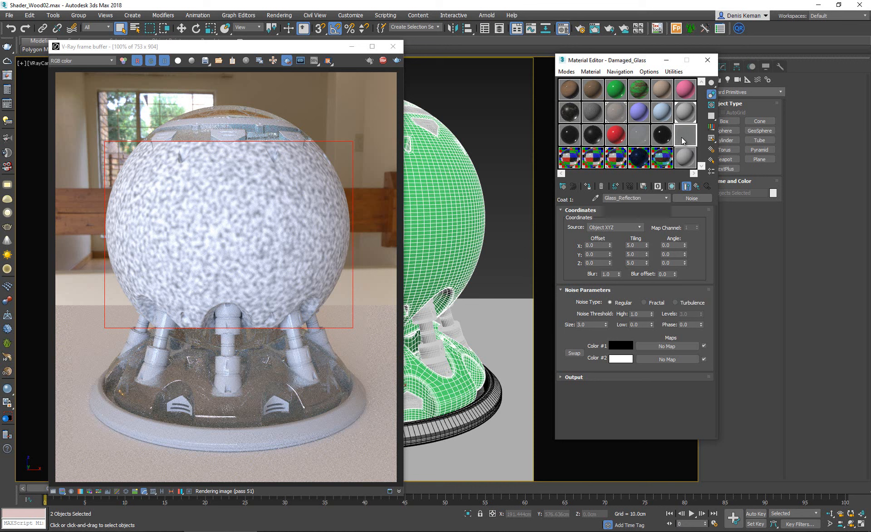
{"action": "left_click", "coordinate": [588, 187]}
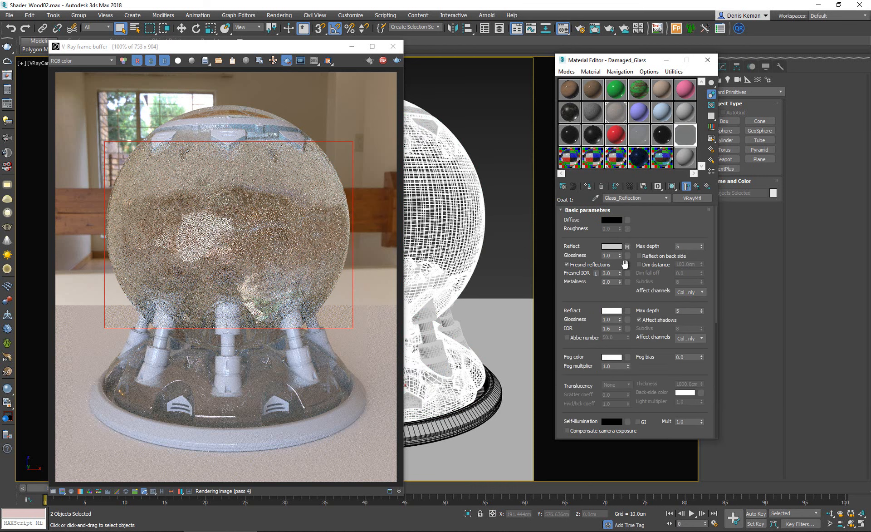
{"action": "scroll", "coordinate": [634, 264], "scroll_direction": "down", "scroll_amount": 5}
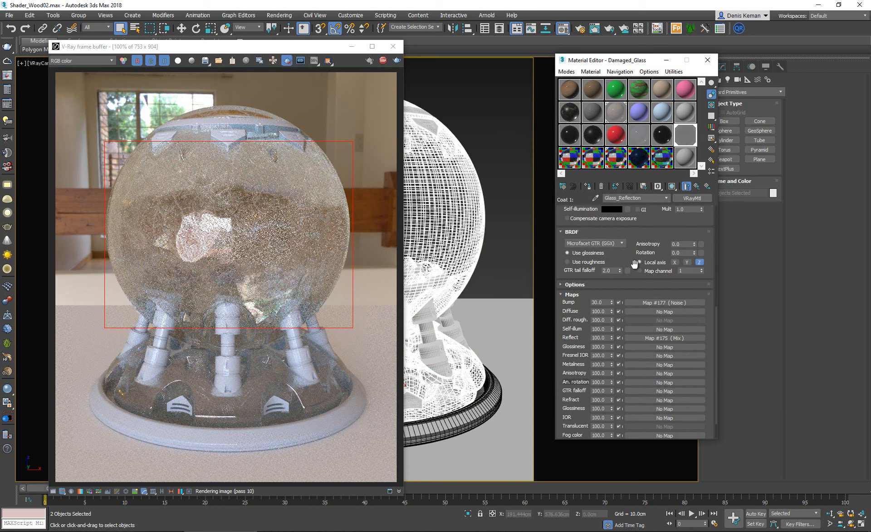
{"action": "left_click", "coordinate": [641, 302]}
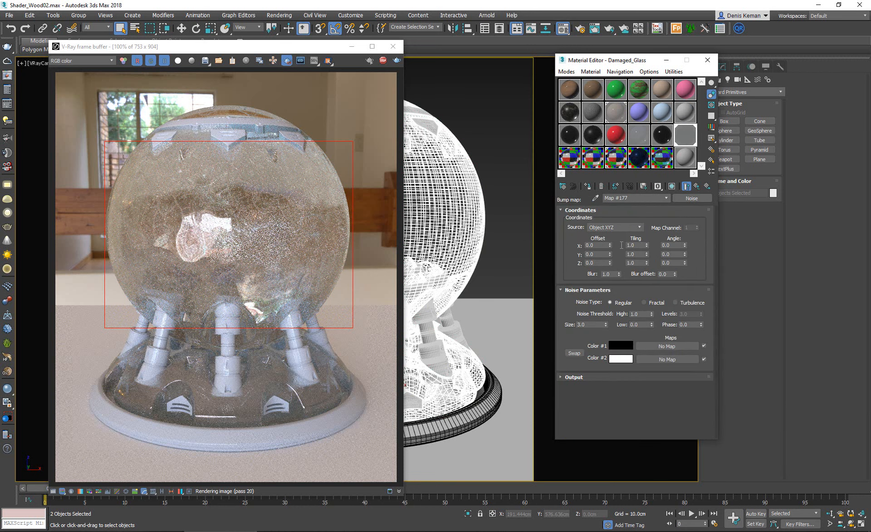
{"action": "double_click", "coordinate": [636, 245]}
{"action": "type", "text": "5"}
{"action": "key", "text": "Tab"}
{"action": "type", "text": "5"}
{"action": "key", "text": "Tab"}
{"action": "type", "text": "5"}
{"action": "key", "text": "Return"}
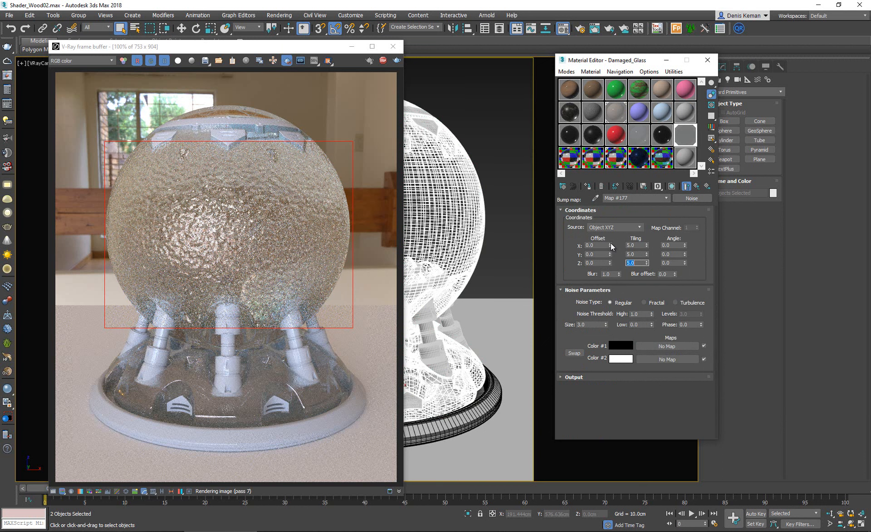
{"action": "left_click", "coordinate": [697, 186]}
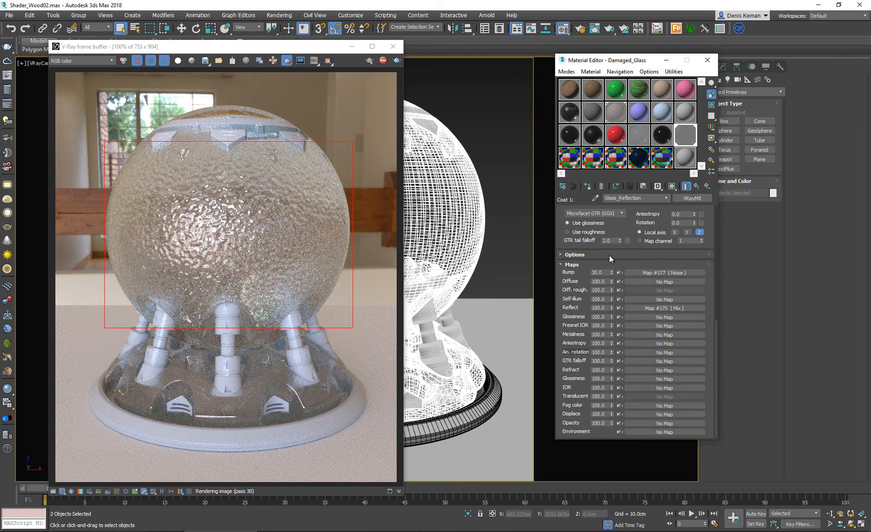
Try a Bump amount of 2 on Glass_Reflection and inspect the distorted reflection in the render
{"action": "double_click", "coordinate": [596, 272]}
{"action": "type", "text": "2"}
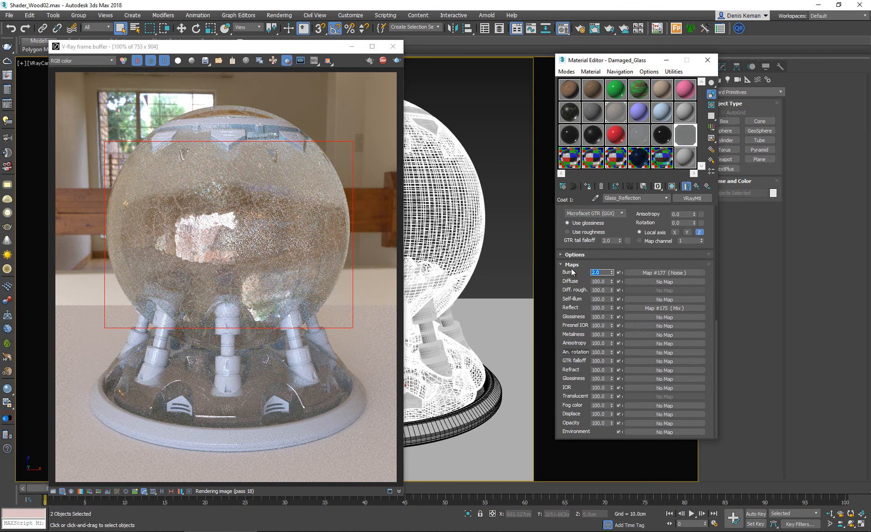
{"action": "scroll", "coordinate": [198, 234], "scroll_direction": "up", "scroll_amount": 1}
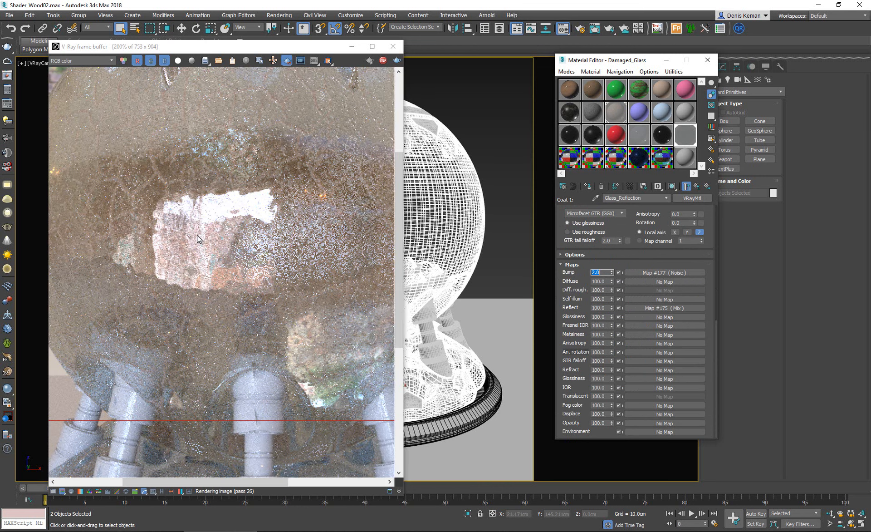
{"action": "scroll", "coordinate": [197, 235], "scroll_direction": "down", "scroll_amount": 2}
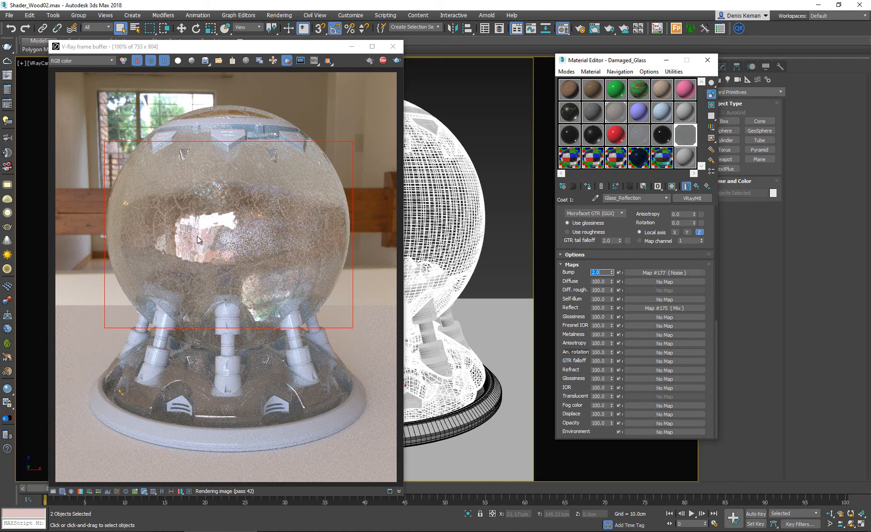
Compare the rendered reflections with the broken highlight in the Cracked_Glass_05 reference photo
{"action": "key", "text": "alt+Tab"}
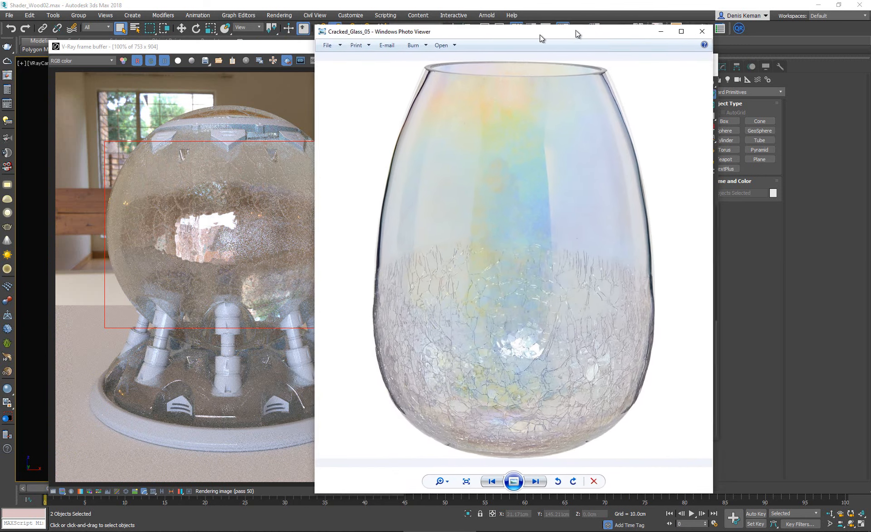
{"action": "left_click_drag", "start_coordinate": [540, 35], "coordinate": [610, 24]}
{"action": "scroll", "coordinate": [595, 338], "scroll_direction": "up", "scroll_amount": 5}
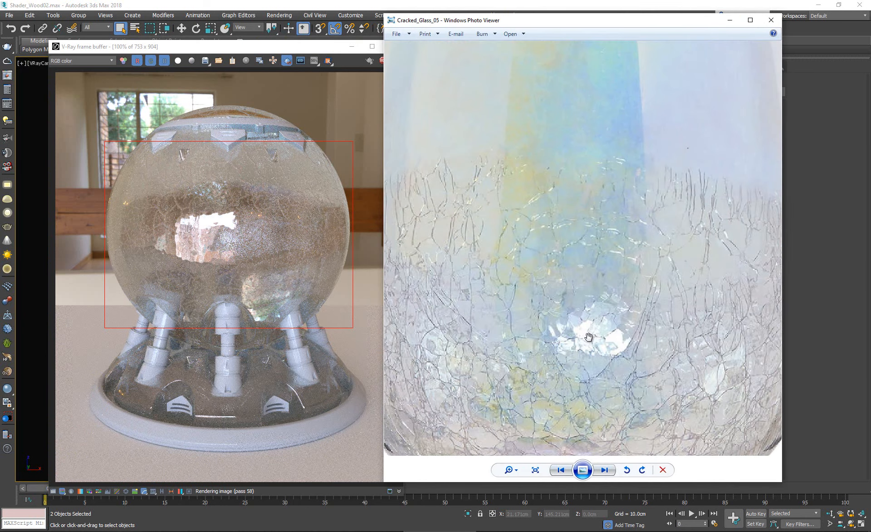
{"action": "left_click_drag", "start_coordinate": [554, 314], "coordinate": [469, 270]}
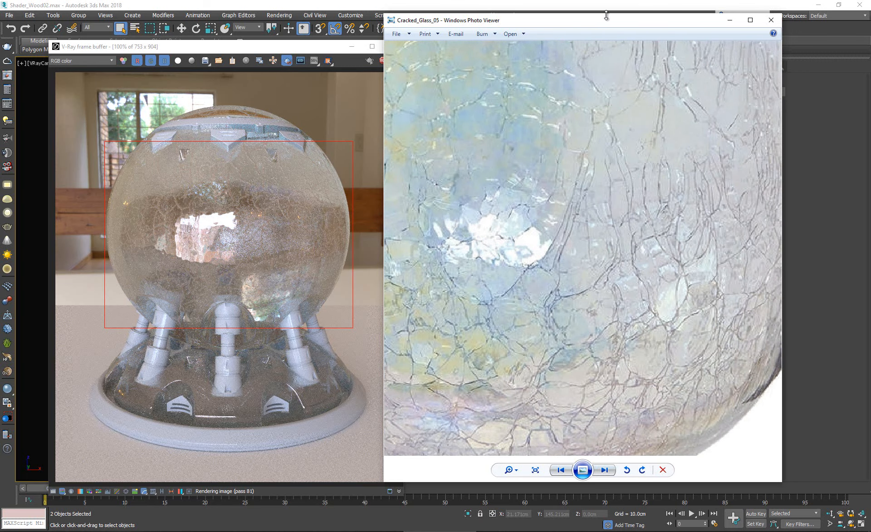
{"action": "left_click_drag", "start_coordinate": [606, 20], "coordinate": [0, 50]}
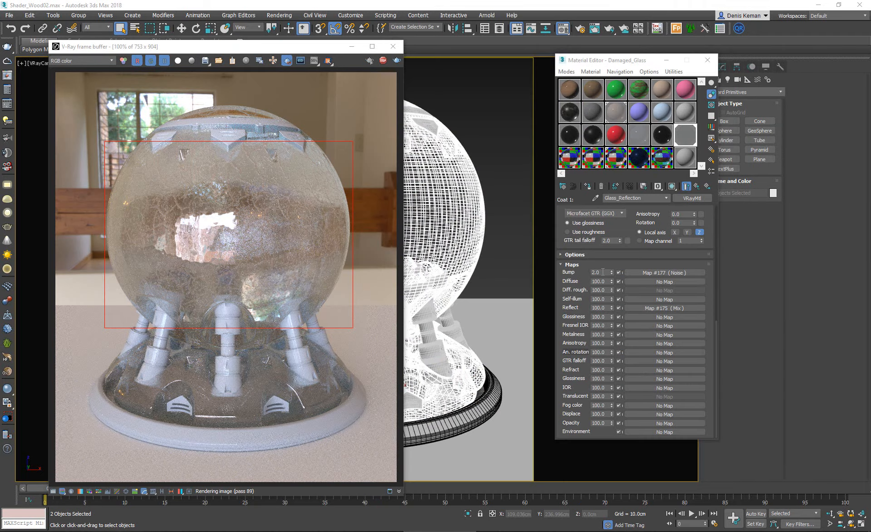
Set Glass_Reflection's Bump amount to 1 and check the reflection in the render
{"action": "left_click_drag", "start_coordinate": [603, 272], "coordinate": [588, 271]}
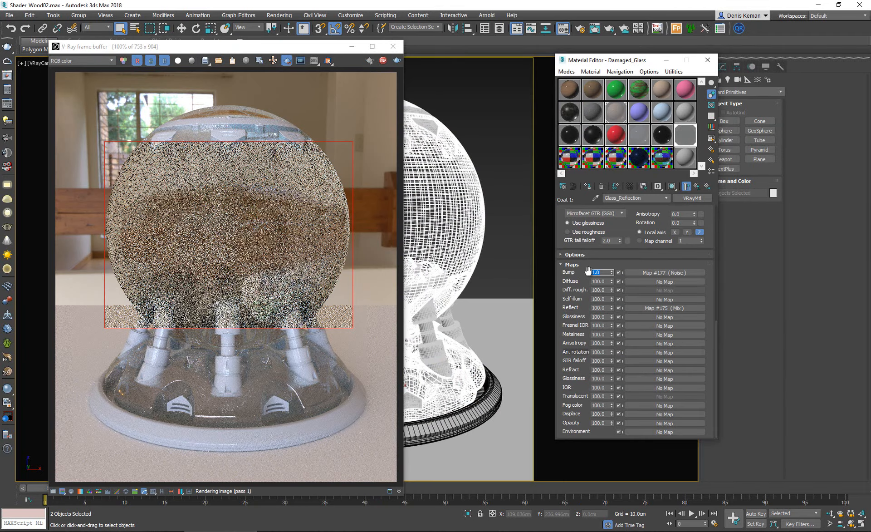
{"action": "scroll", "coordinate": [205, 250], "scroll_direction": "up", "scroll_amount": 1}
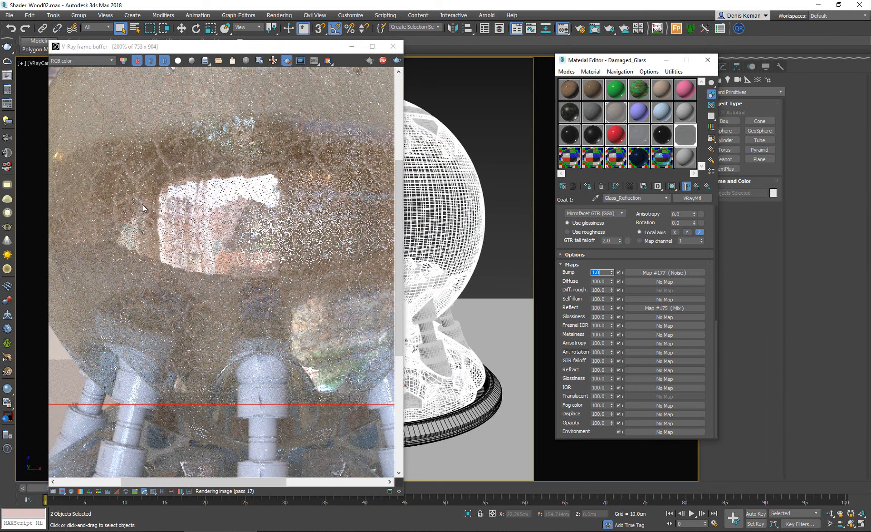
{"action": "scroll", "coordinate": [238, 241], "scroll_direction": "down", "scroll_amount": 1}
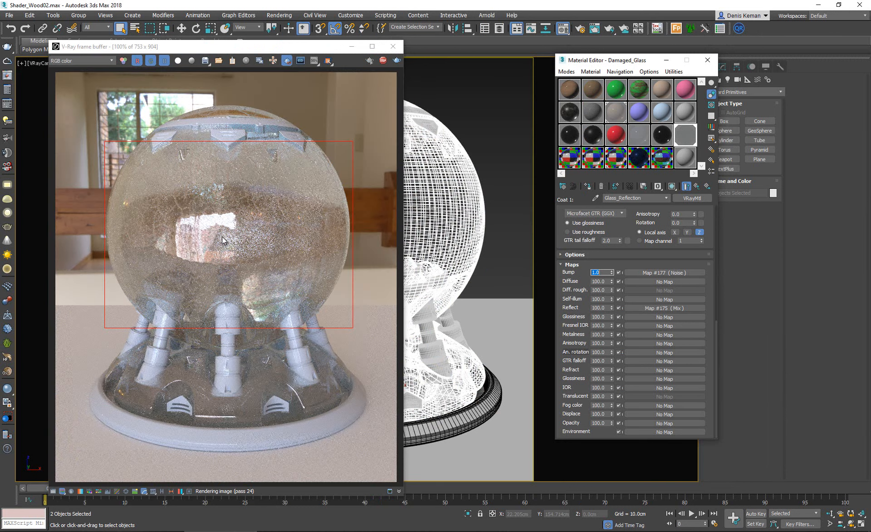
Render a small region around the bright window reflection and inspect its distortion up close
{"action": "left_click_drag", "start_coordinate": [245, 208], "coordinate": [159, 274]}
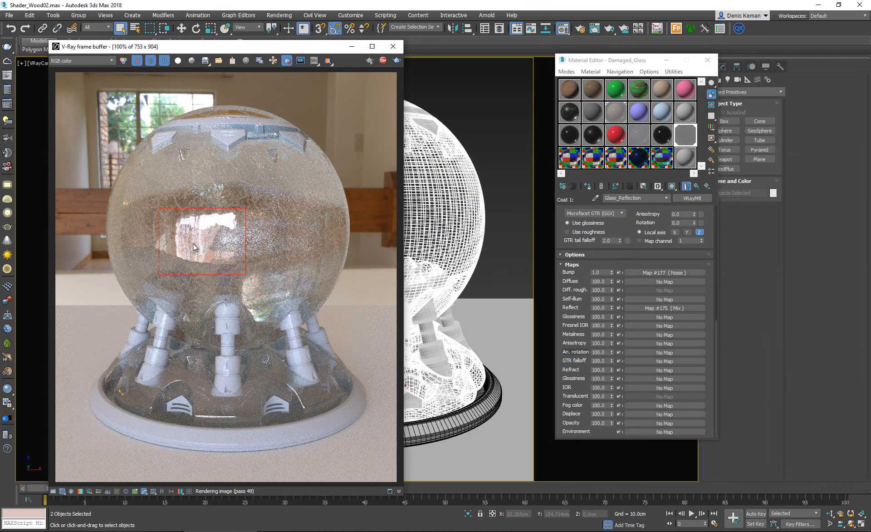
{"action": "scroll", "coordinate": [209, 244], "scroll_direction": "up", "scroll_amount": 1}
{"action": "middle_click_drag", "start_coordinate": [184, 239], "coordinate": [205, 243]}
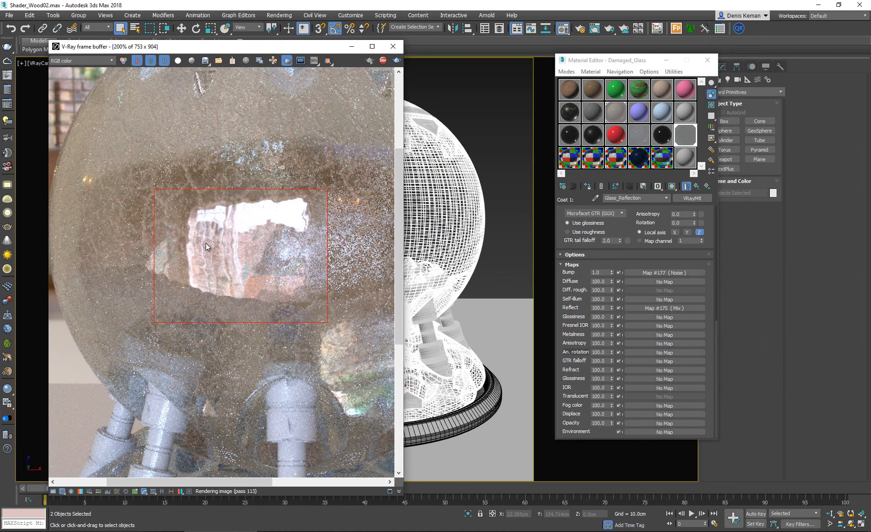
{"action": "scroll", "coordinate": [215, 253], "scroll_direction": "up", "scroll_amount": 1}
{"action": "scroll", "coordinate": [215, 249], "scroll_direction": "down", "scroll_amount": 2}
Render a larger region covering the left half of the sphere and inspect its cracks and reflections
{"action": "left_click_drag", "start_coordinate": [230, 100], "coordinate": [90, 318]}
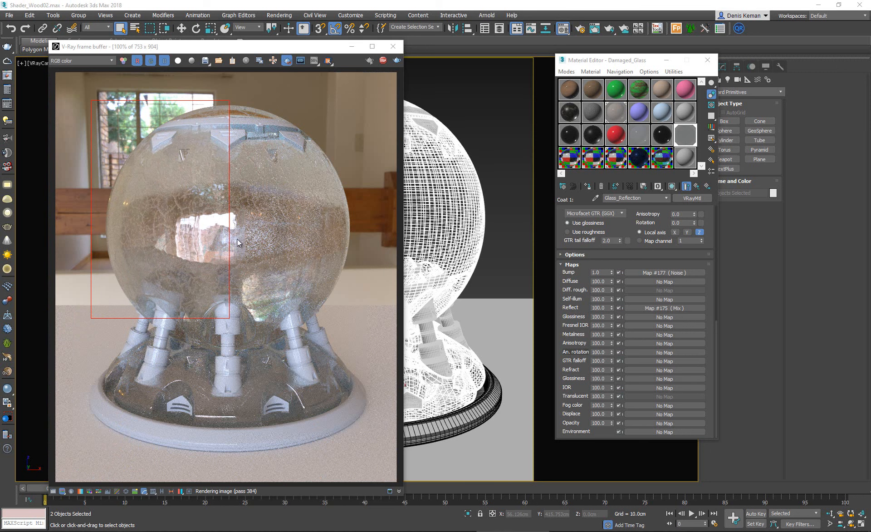
{"action": "left_click_drag", "start_coordinate": [235, 47], "coordinate": [242, 25]}
{"action": "scroll", "coordinate": [214, 267], "scroll_direction": "up", "scroll_amount": 1}
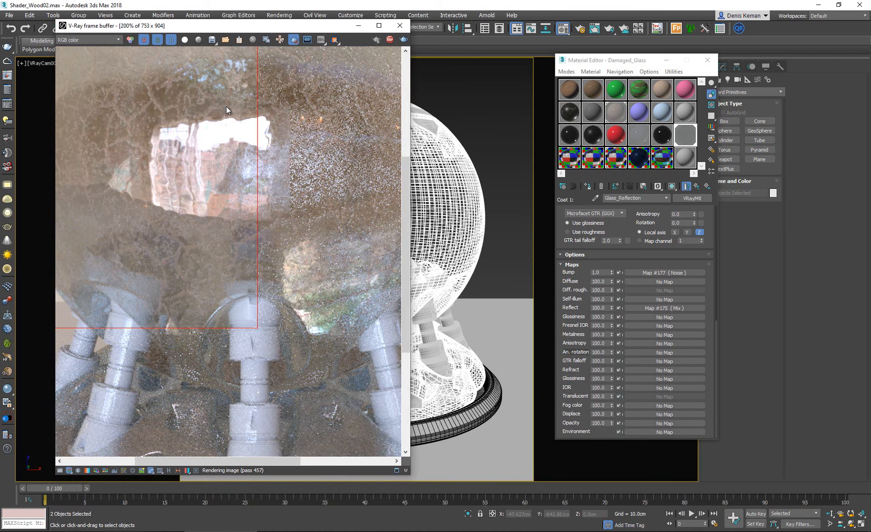
{"action": "middle_click_drag", "start_coordinate": [226, 106], "coordinate": [276, 208]}
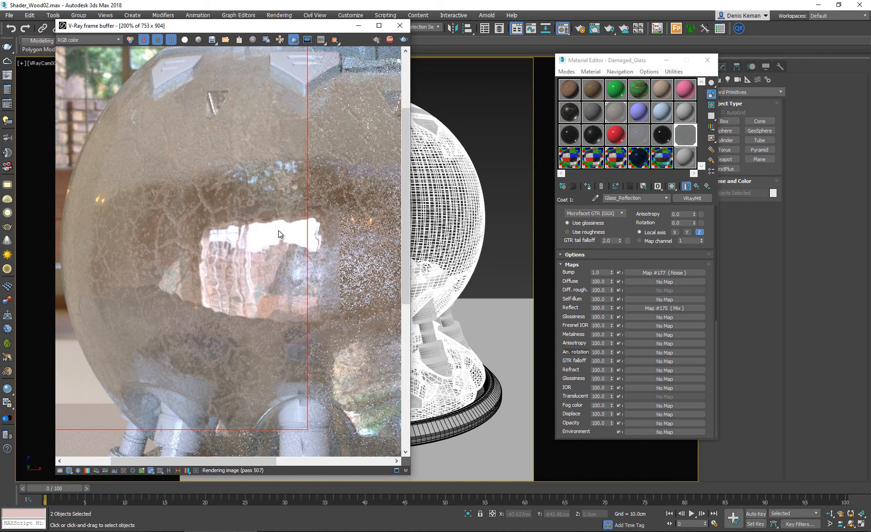
{"action": "scroll", "coordinate": [283, 241], "scroll_direction": "down", "scroll_amount": 1}
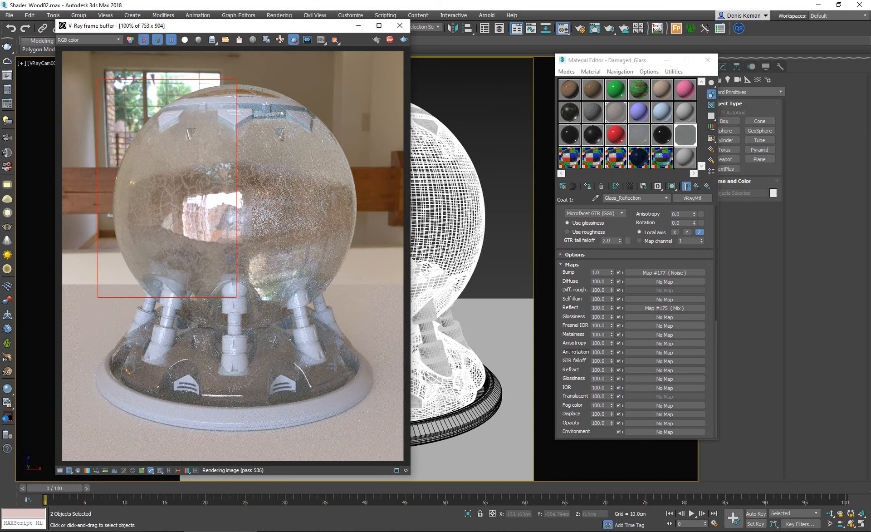
Compare the render's cracks and reflections with the Cracked_Glass_05 reference, up close and as a whole
{"action": "key", "text": "alt+Tab"}
{"action": "scroll", "coordinate": [479, 342], "scroll_direction": "up", "scroll_amount": 5}
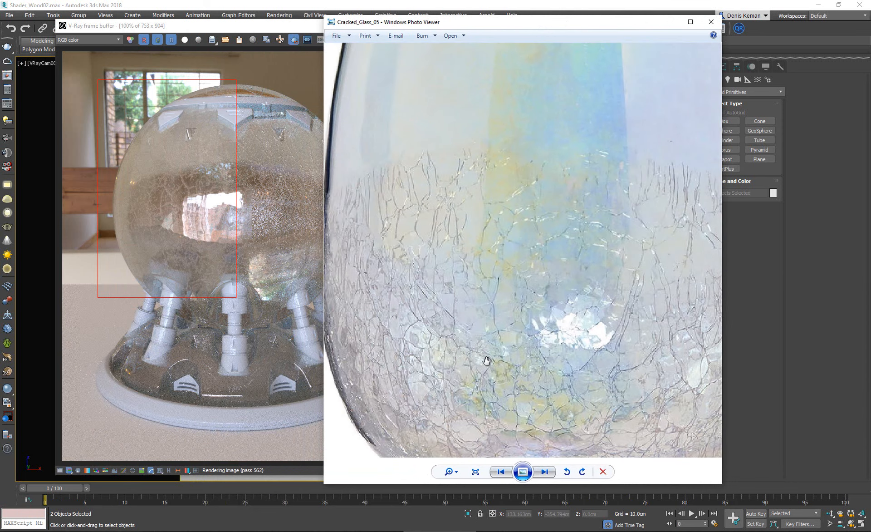
{"action": "scroll", "coordinate": [493, 274], "scroll_direction": "up", "scroll_amount": 2}
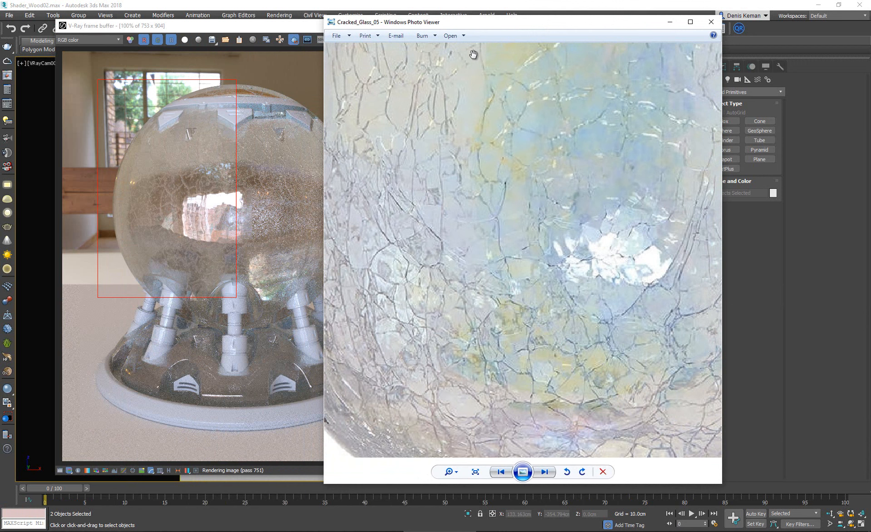
{"action": "scroll", "coordinate": [194, 207], "scroll_direction": "up", "scroll_amount": 2}
{"action": "scroll", "coordinate": [193, 208], "scroll_direction": "down", "scroll_amount": 3}
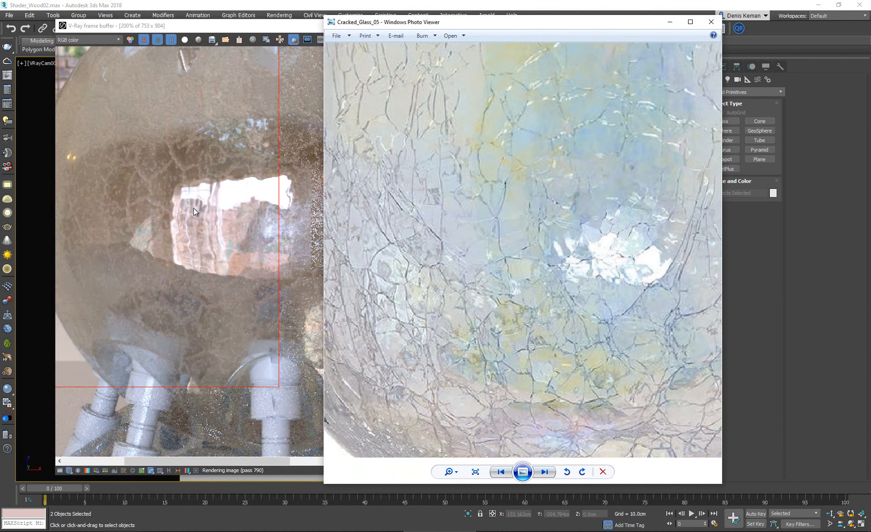
{"action": "scroll", "coordinate": [492, 185], "scroll_direction": "down", "scroll_amount": 1}
{"action": "scroll", "coordinate": [492, 185], "scroll_direction": "down", "scroll_amount": 2}
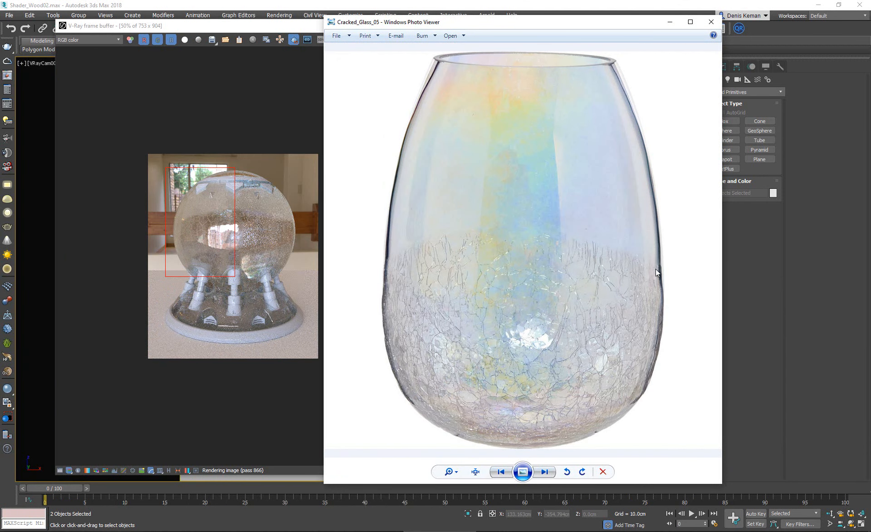
{"action": "scroll", "coordinate": [227, 270], "scroll_direction": "up", "scroll_amount": 1}
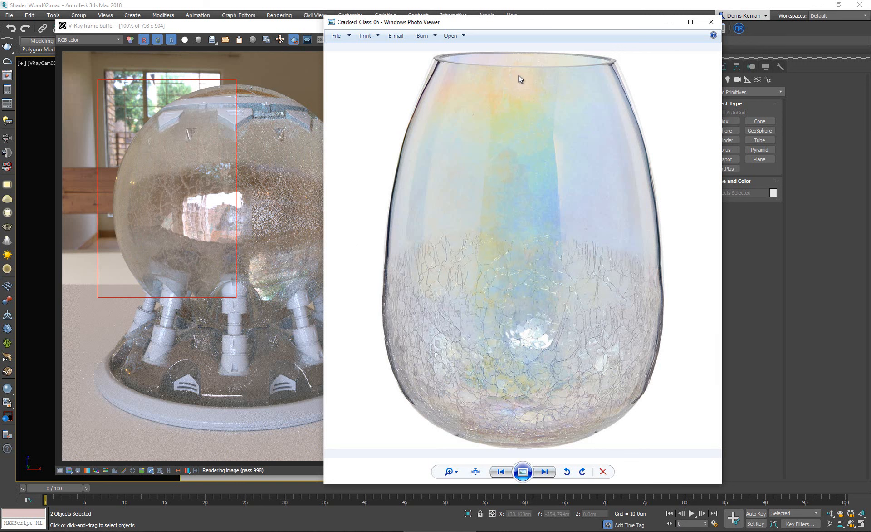
{"action": "left_click_drag", "start_coordinate": [572, 27], "coordinate": [599, 31]}
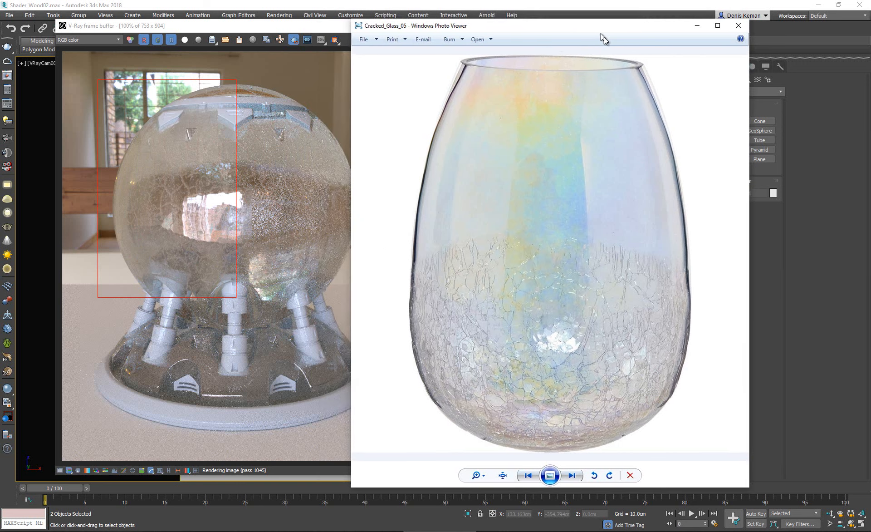
{"action": "key", "text": "alt+Tab"}
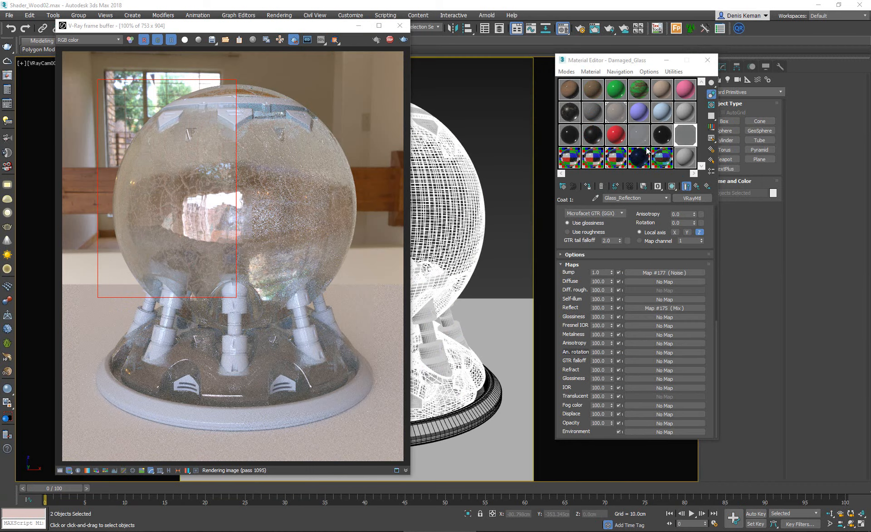
Wrap Damaged_Glass in a new VRayBlendMtl, keeping the old material as a sub-material
{"action": "left_click", "coordinate": [699, 186]}
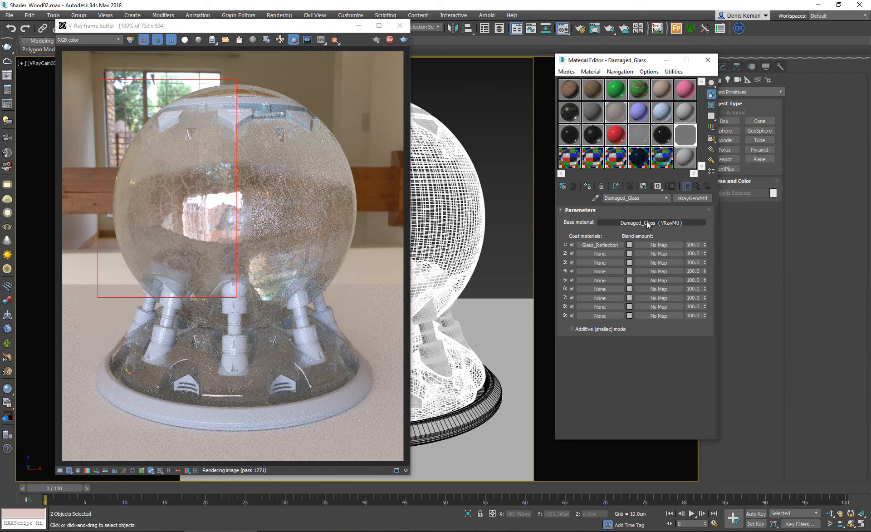
{"action": "left_click", "coordinate": [690, 198]}
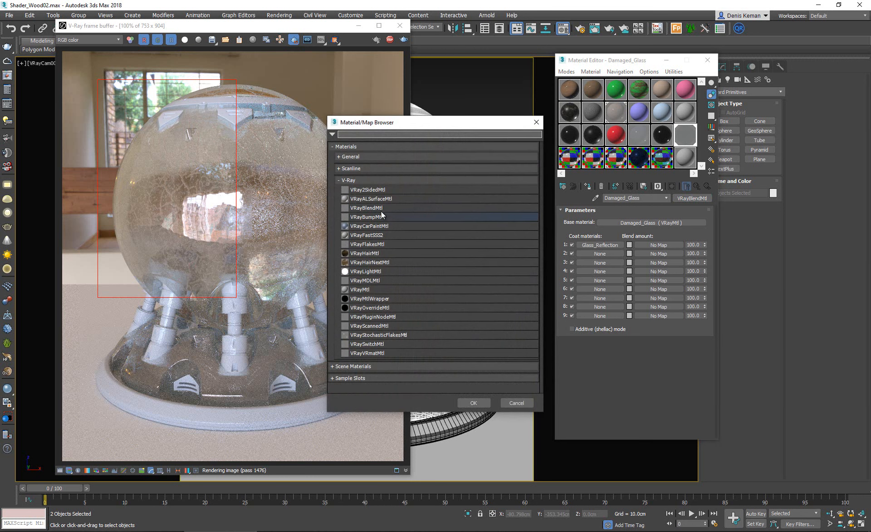
{"action": "double_click", "coordinate": [380, 207]}
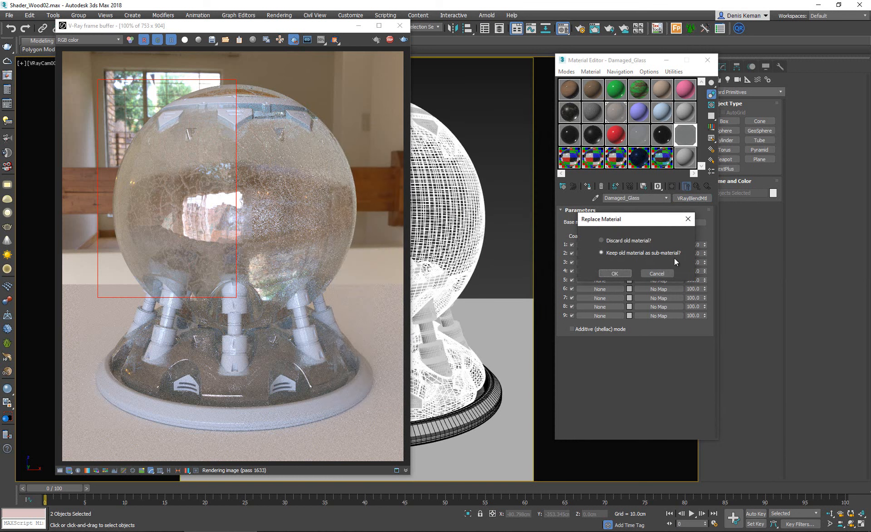
{"action": "left_click", "coordinate": [618, 272]}
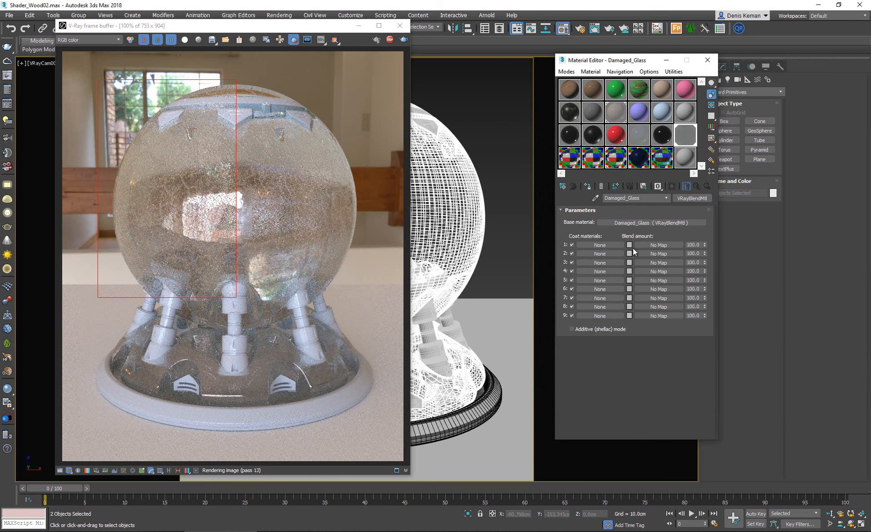
Copy the base blend material into the first coat and turn off the bump map of the copy's base VRayMtl
{"action": "left_click_drag", "start_coordinate": [640, 229], "coordinate": [609, 244]}
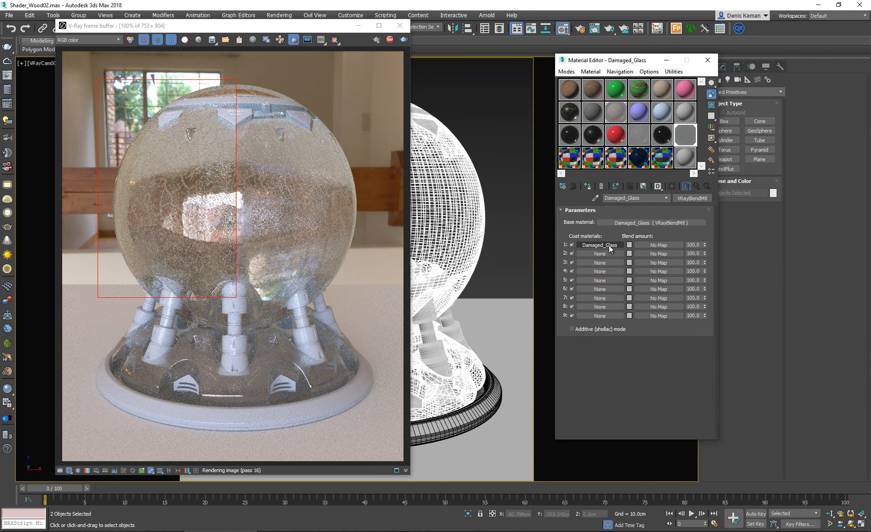
{"action": "left_click", "coordinate": [609, 245]}
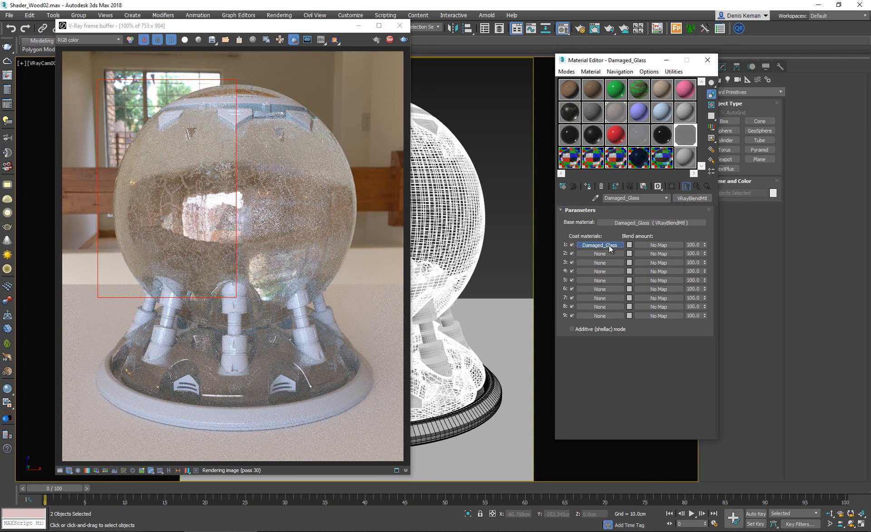
{"action": "left_click", "coordinate": [648, 224]}
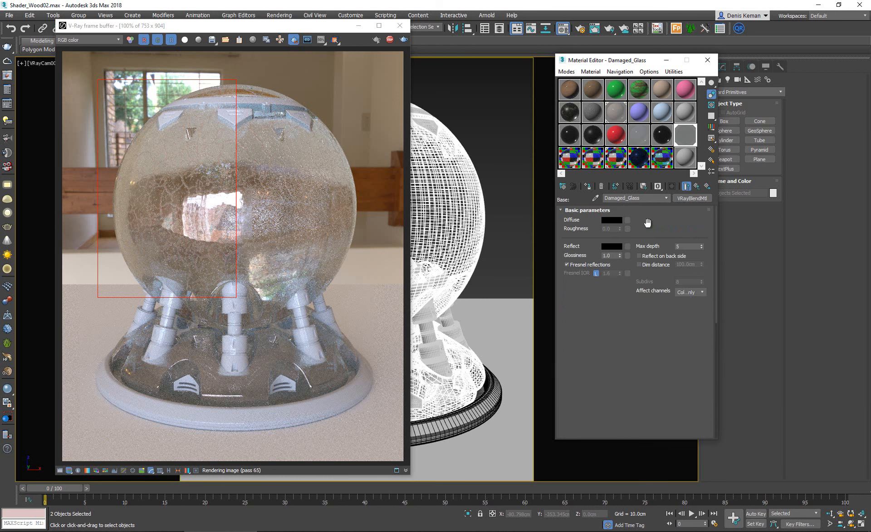
{"action": "left_click_drag", "start_coordinate": [577, 310], "coordinate": [577, 303]}
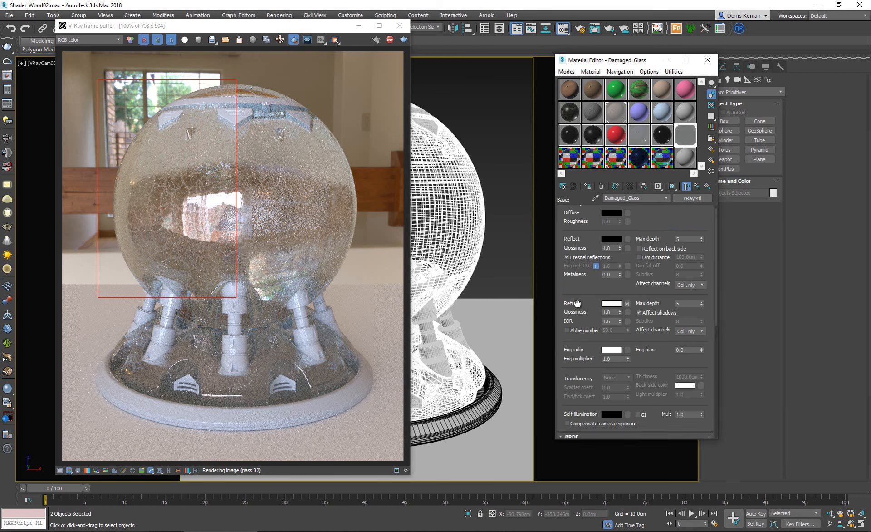
{"action": "scroll", "coordinate": [578, 303], "scroll_direction": "down", "scroll_amount": 5}
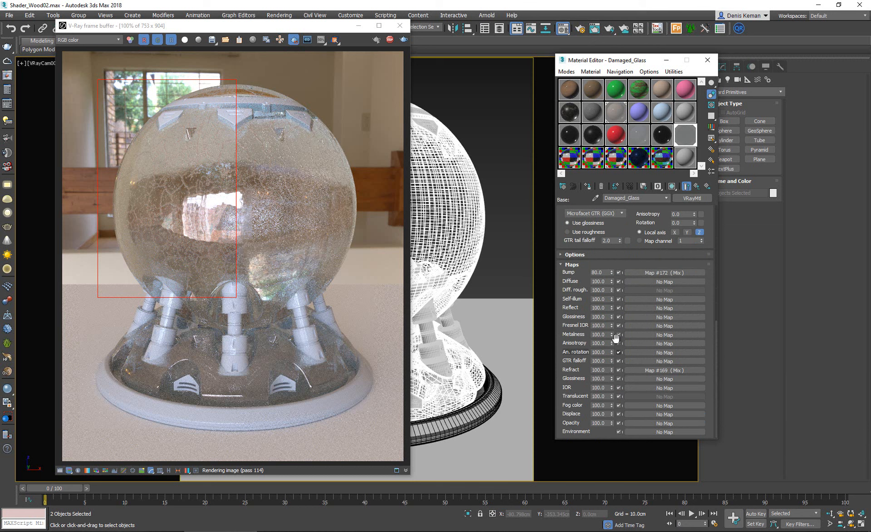
{"action": "left_click", "coordinate": [619, 273]}
{"action": "left_click_drag", "start_coordinate": [572, 287], "coordinate": [572, 300]}
{"action": "scroll", "coordinate": [571, 300], "scroll_direction": "up", "scroll_amount": 1}
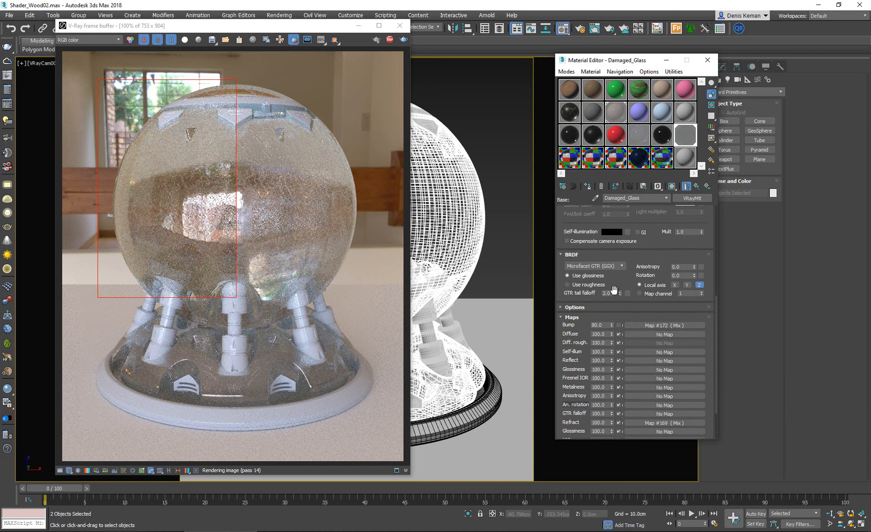
{"action": "left_click", "coordinate": [698, 187]}
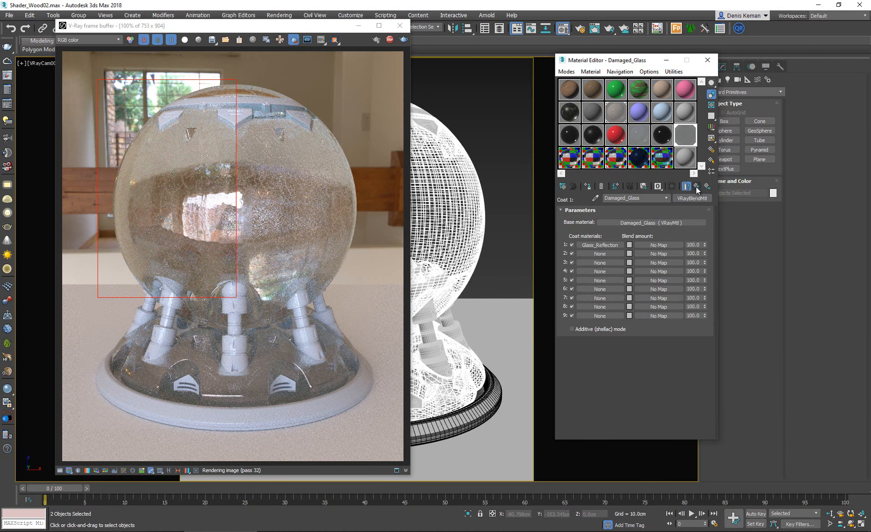
Check the bump and reflect maps of the Glass_Reflection coat inside the copied blend
{"action": "left_click", "coordinate": [600, 246]}
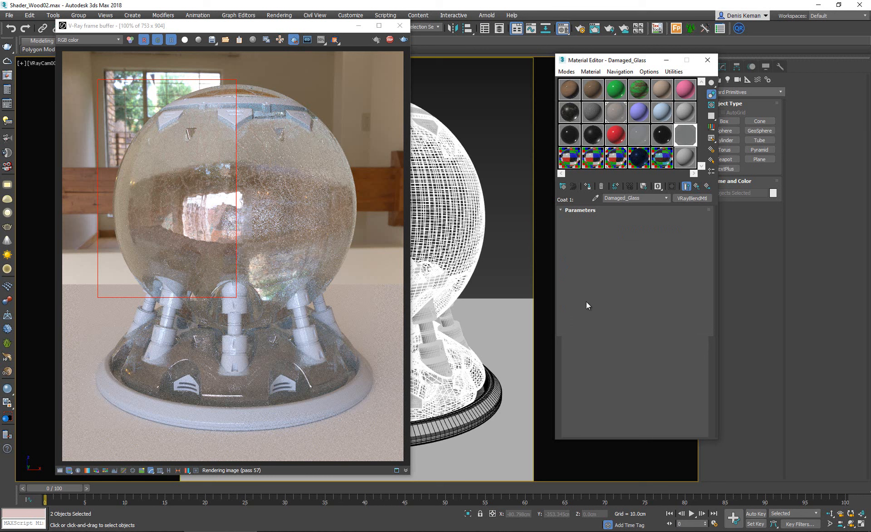
{"action": "left_click_drag", "start_coordinate": [586, 329], "coordinate": [595, 113]}
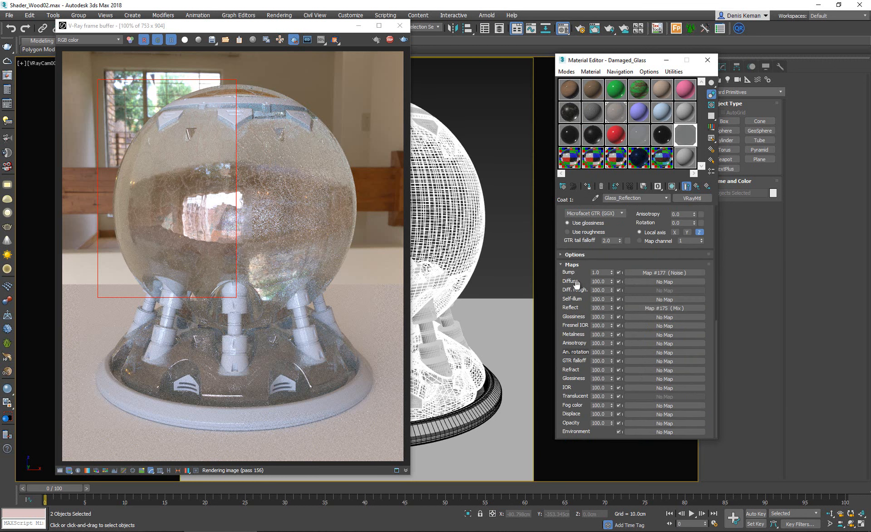
{"action": "scroll", "coordinate": [578, 286], "scroll_direction": "up", "scroll_amount": 5}
{"action": "left_click", "coordinate": [697, 187]}
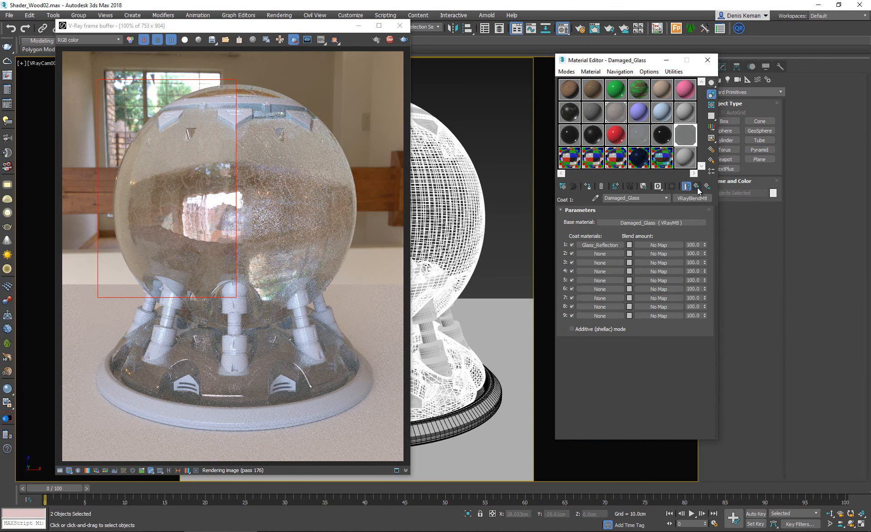
Rename the first coat material of Damaged_Glass as Glass_Original
{"action": "left_click", "coordinate": [698, 187]}
{"action": "left_click", "coordinate": [611, 246]}
{"action": "key", "text": "BackSpace"}
{"action": "key", "text": "BackSpace"}
{"action": "key", "text": "BackSpace"}
{"action": "key", "text": "BackSpace"}
{"action": "key", "text": "BackSpace"}
{"action": "key", "text": "BackSpace"}
{"action": "key", "text": "BackSpace"}
{"action": "key", "text": "BackSpace"}
{"action": "key", "text": "BackSpace"}
{"action": "key", "text": "BackSpace"}
{"action": "left_click", "coordinate": [698, 186]}
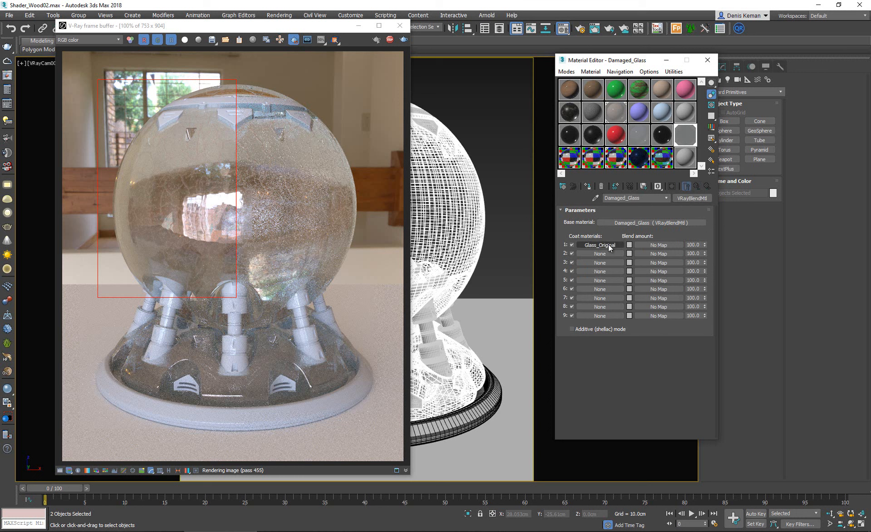
Place a copy of Glass_Original in the sample slot directly above Damaged_Glass and assign it to the selected objects
{"action": "left_click_drag", "start_coordinate": [609, 244], "coordinate": [686, 115]}
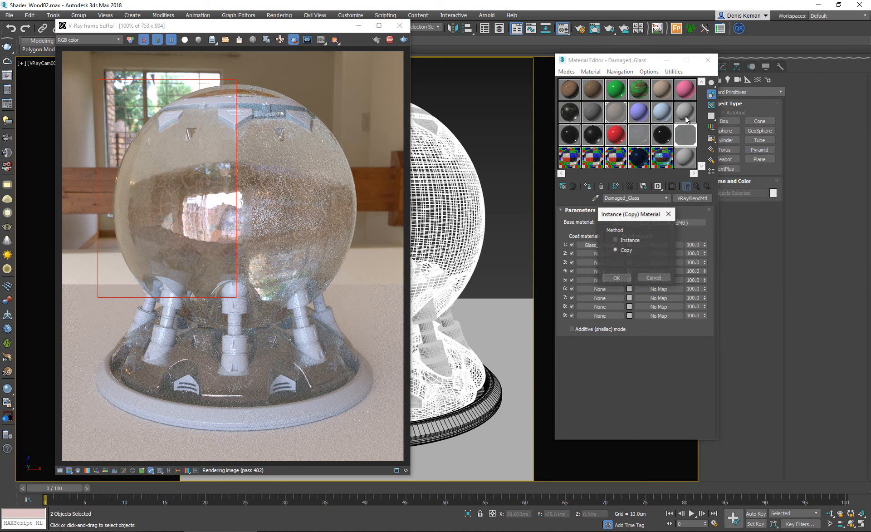
{"action": "left_click", "coordinate": [617, 278]}
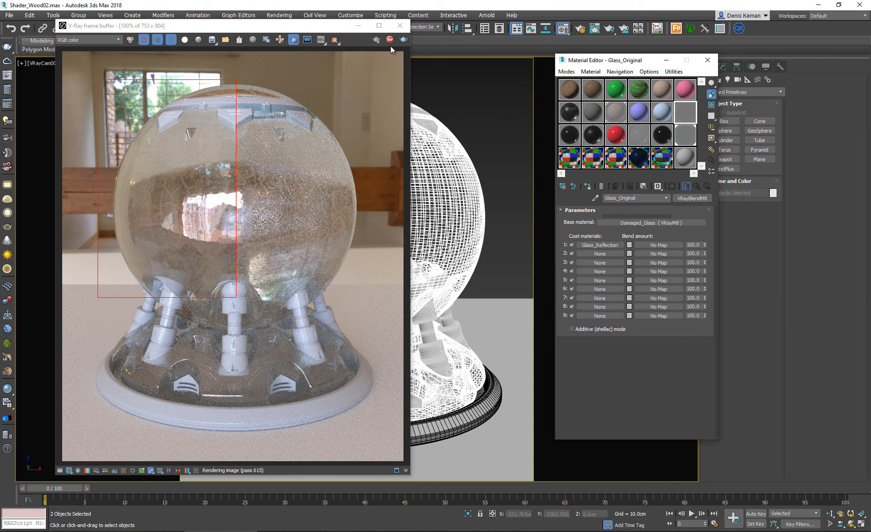
{"action": "left_click", "coordinate": [588, 186]}
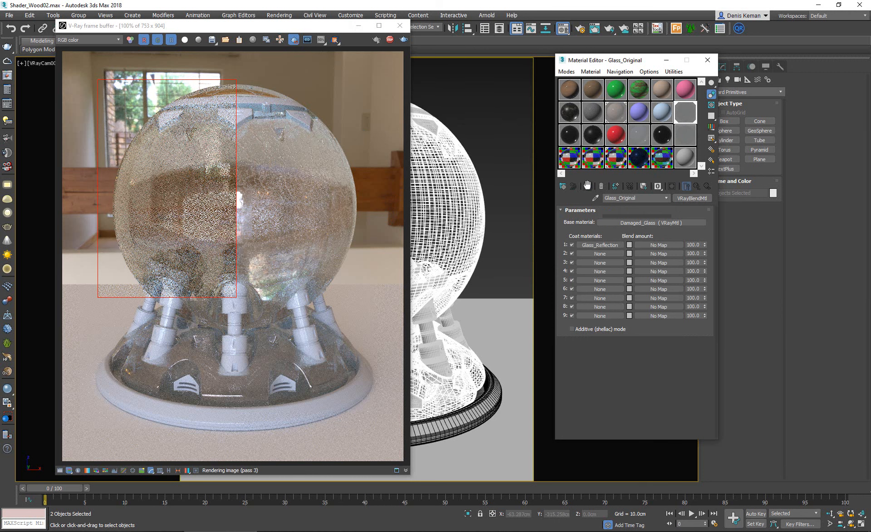
Inspect the undamaged glass render's window reflection up close and compare it with the Cracked_Glass_05 reference
{"action": "scroll", "coordinate": [204, 227], "scroll_direction": "up", "scroll_amount": 4}
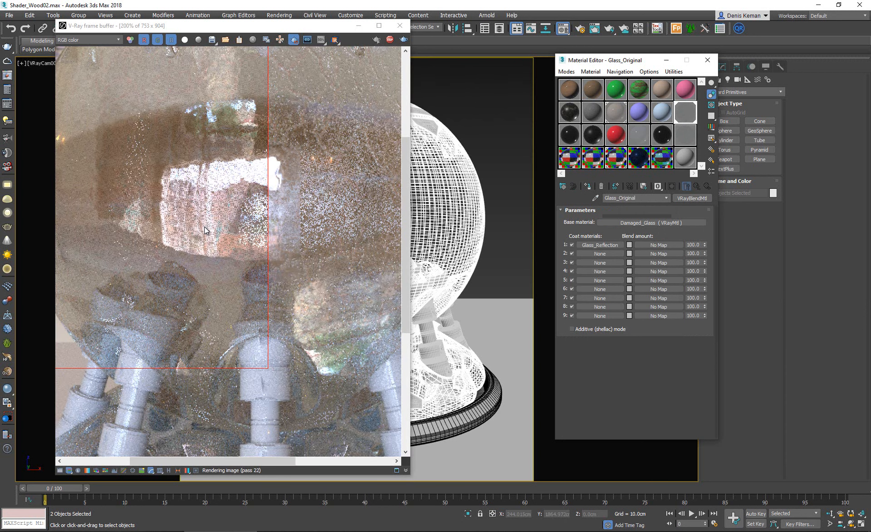
{"action": "scroll", "coordinate": [204, 227], "scroll_direction": "down", "scroll_amount": 4}
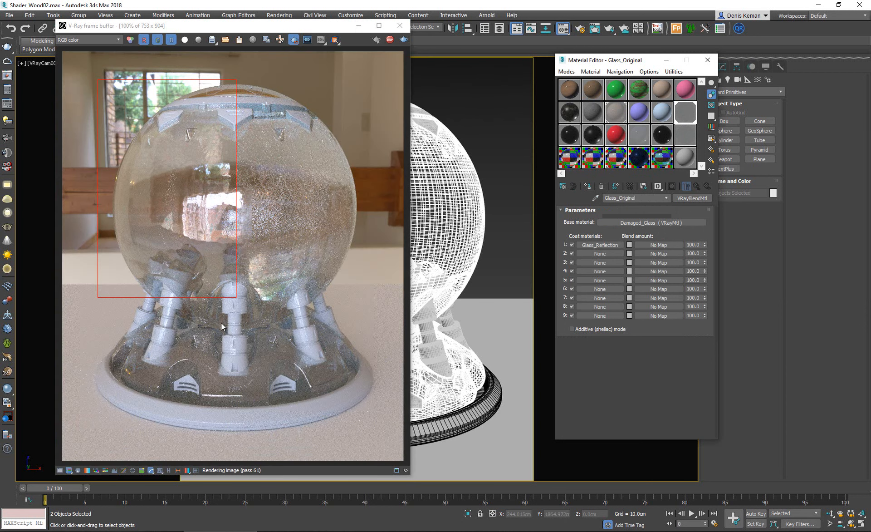
{"action": "scroll", "coordinate": [199, 203], "scroll_direction": "up", "scroll_amount": 2}
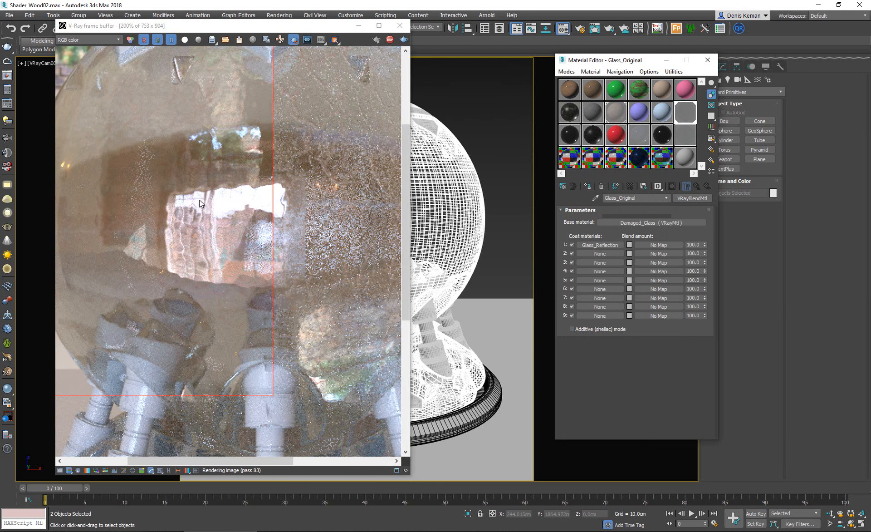
{"action": "scroll", "coordinate": [200, 203], "scroll_direction": "down", "scroll_amount": 2}
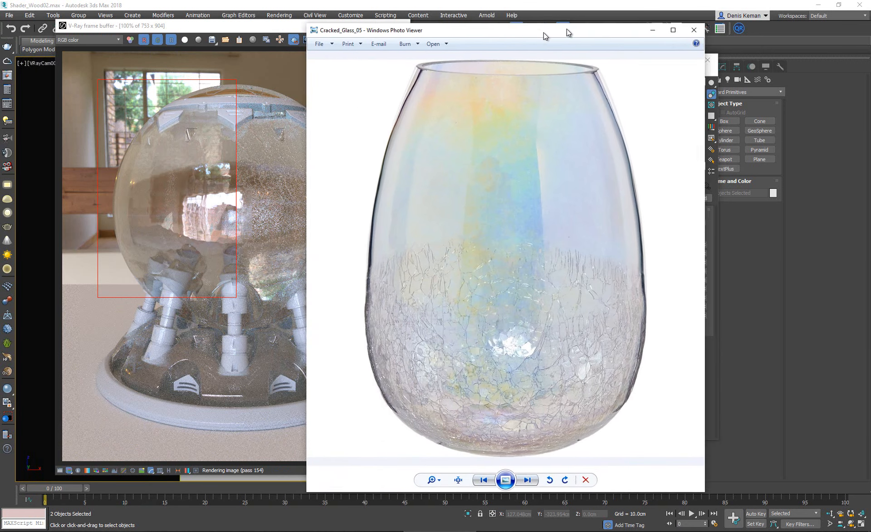
{"action": "left_click_drag", "start_coordinate": [567, 29], "coordinate": [619, 22]}
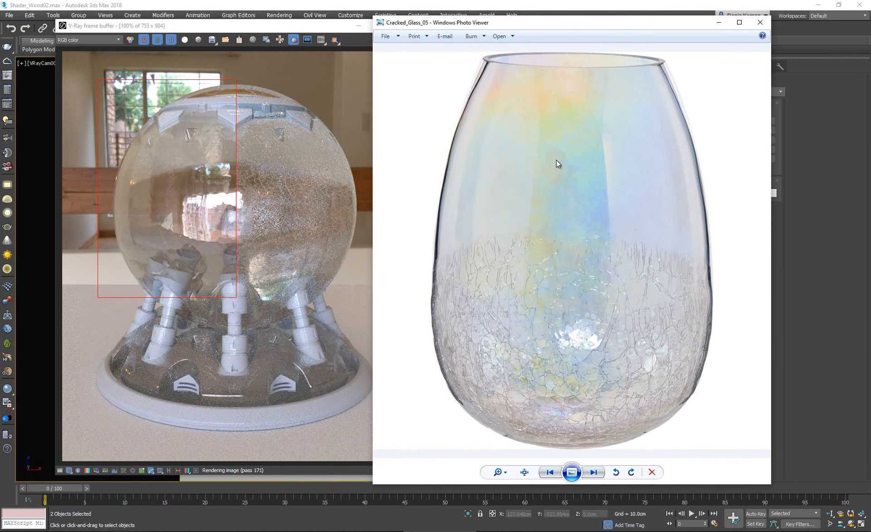
{"action": "key", "text": "alt+F4"}
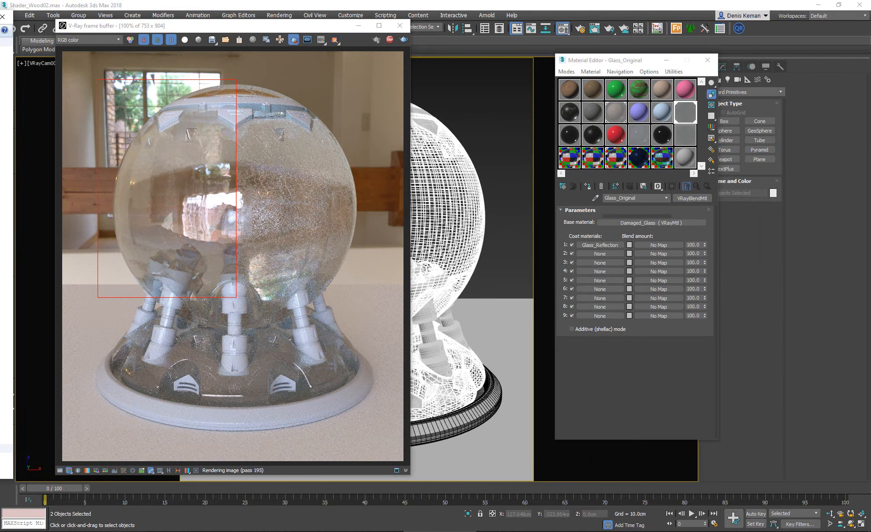
Reassign Damaged_Glass to the selected objects and check the UVW Map modifier settings of ShaderBall_GEO
{"action": "left_click", "coordinate": [686, 137]}
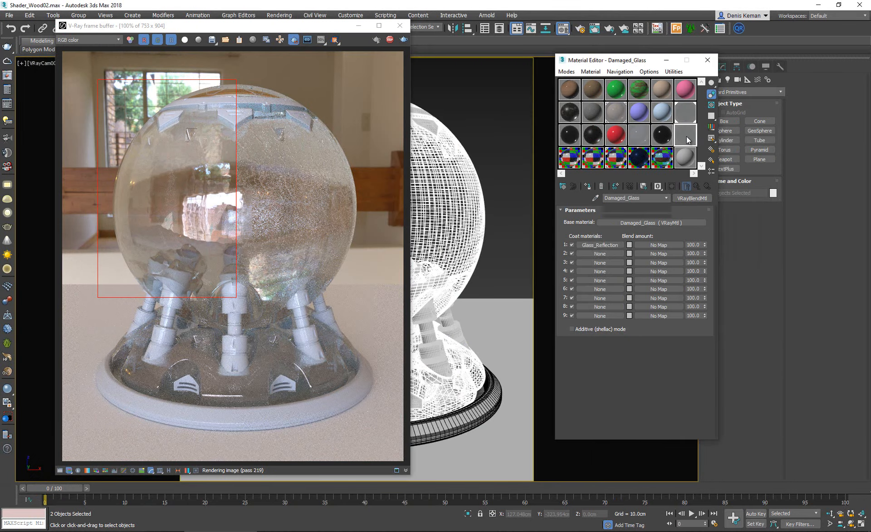
{"action": "left_click", "coordinate": [589, 186]}
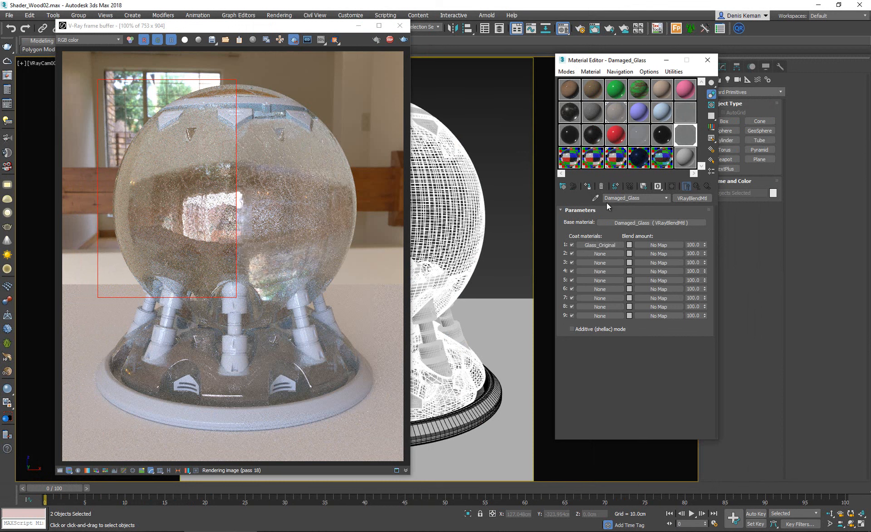
{"action": "left_click_drag", "start_coordinate": [629, 62], "coordinate": [92, 94]}
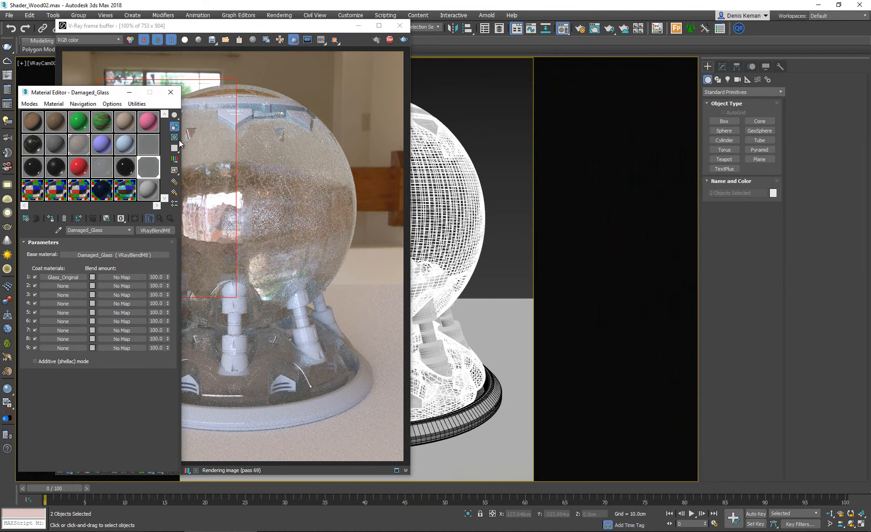
{"action": "left_click", "coordinate": [481, 214]}
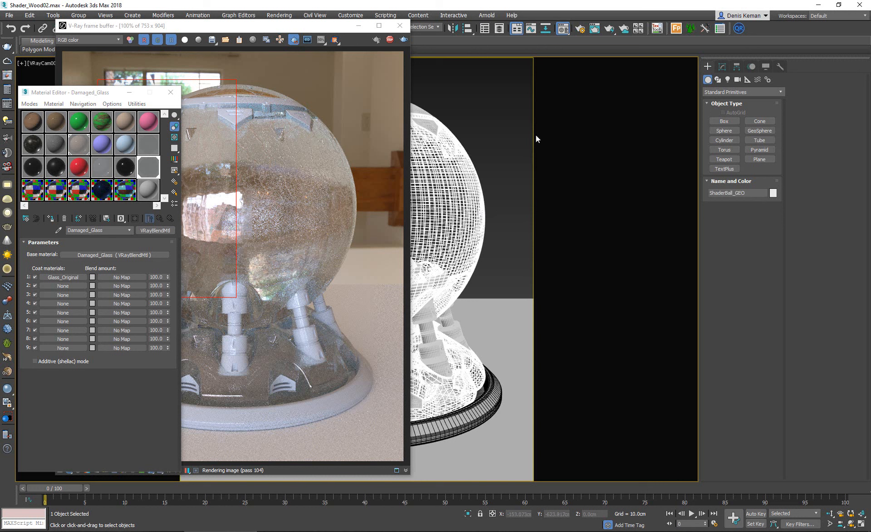
{"action": "left_click", "coordinate": [724, 68]}
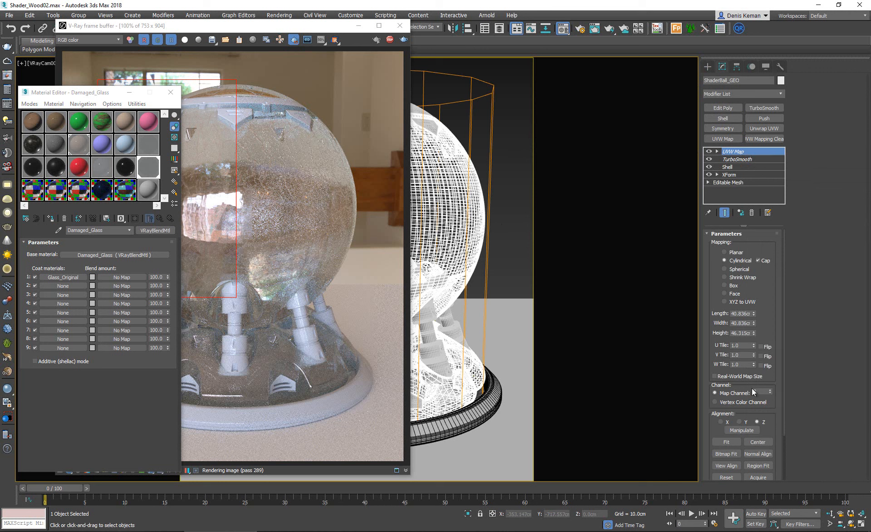
{"action": "left_click", "coordinate": [708, 66]}
{"action": "left_click_drag", "start_coordinate": [88, 96], "coordinate": [601, 74]}
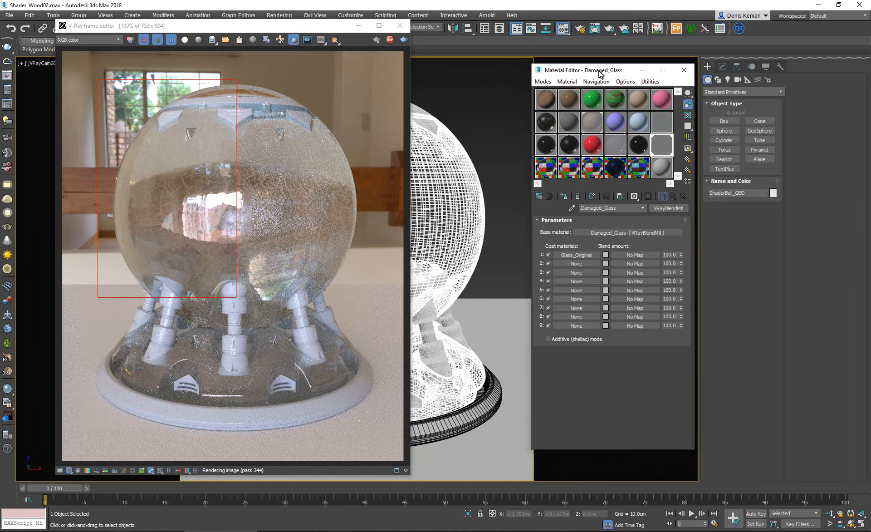
Add a Gradient Ramp map as the first coat's blend amount and set a render region across the sphere's full width
{"action": "left_click", "coordinate": [623, 252]}
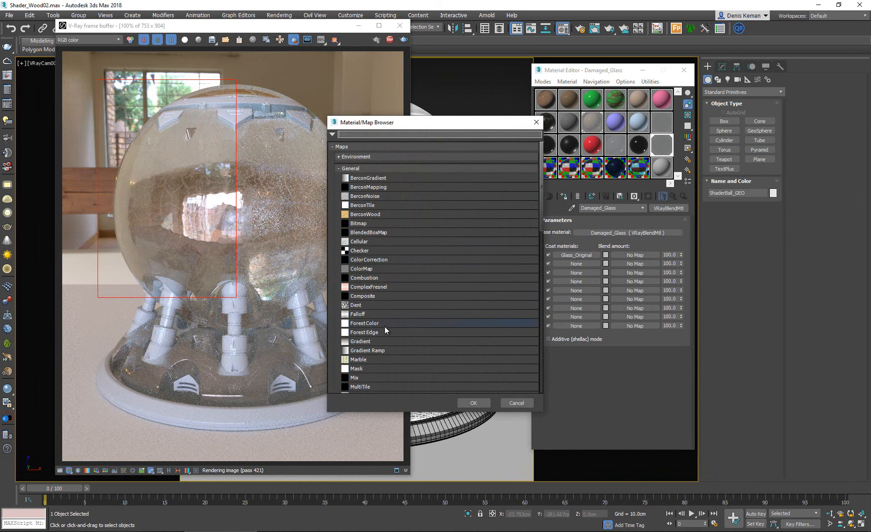
{"action": "double_click", "coordinate": [384, 348]}
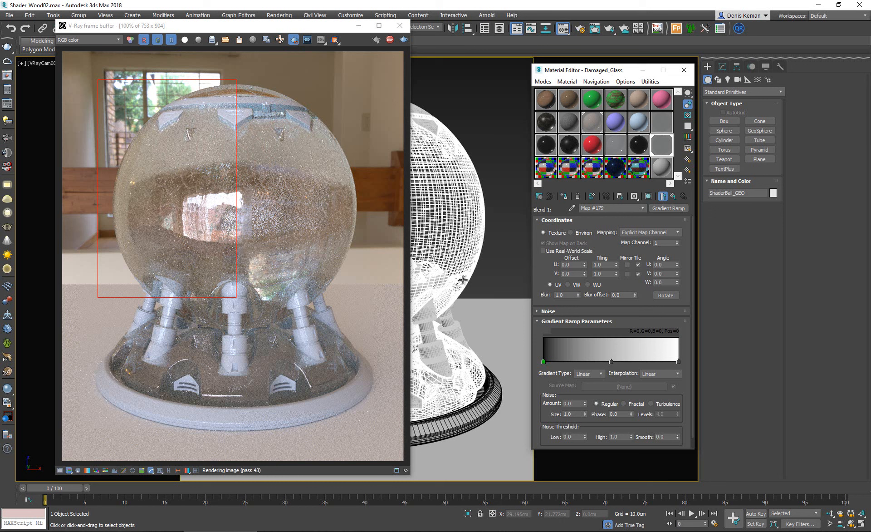
{"action": "left_click", "coordinate": [111, 150]}
{"action": "left_click_drag", "start_coordinate": [95, 133], "coordinate": [390, 303]}
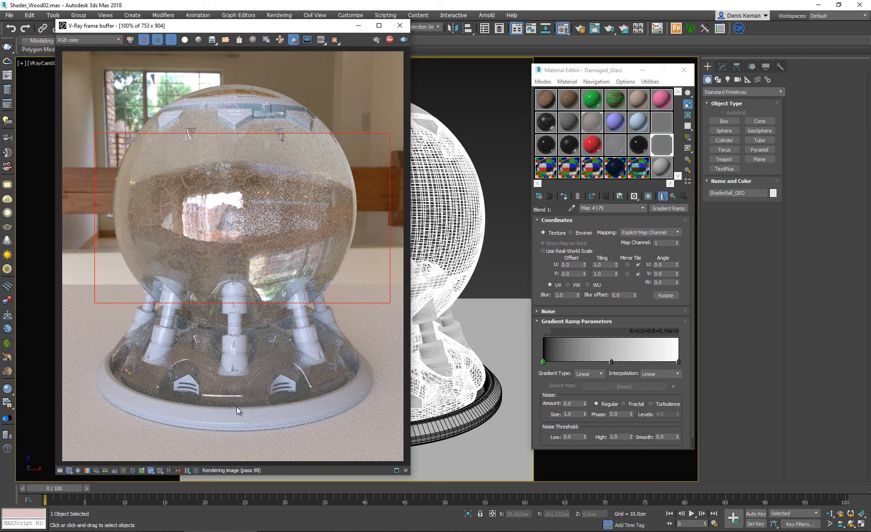
Set the Gradient Ramp's W angle to 90 and its map channel to 2
{"action": "left_click", "coordinate": [667, 282]}
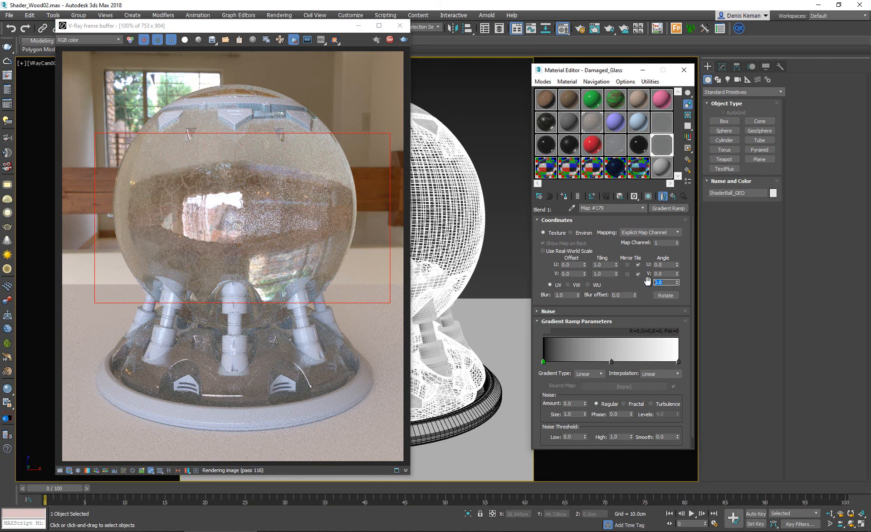
{"action": "key", "text": "Tab"}
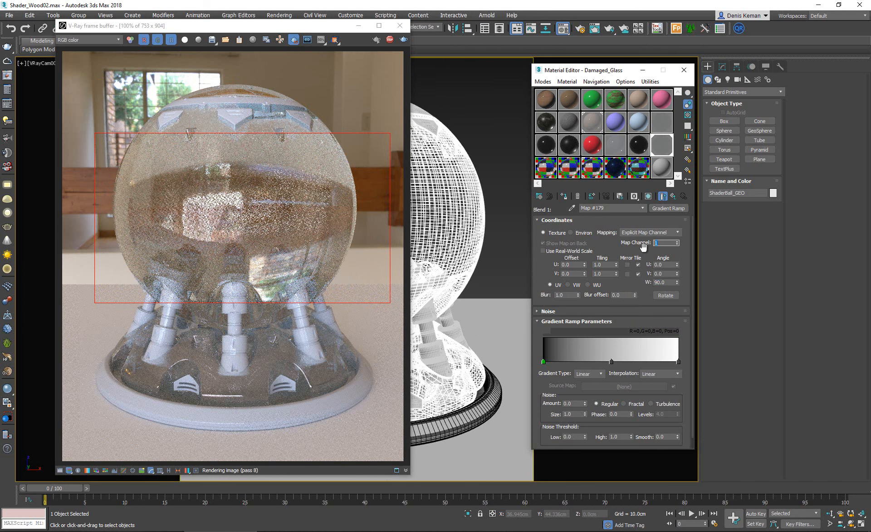
{"action": "key", "text": "Return"}
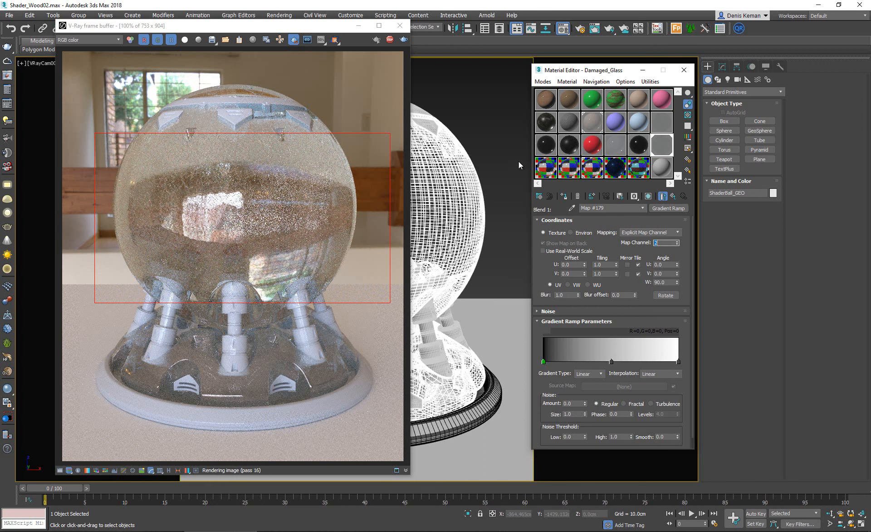
{"action": "left_click_drag", "start_coordinate": [598, 75], "coordinate": [303, 75]}
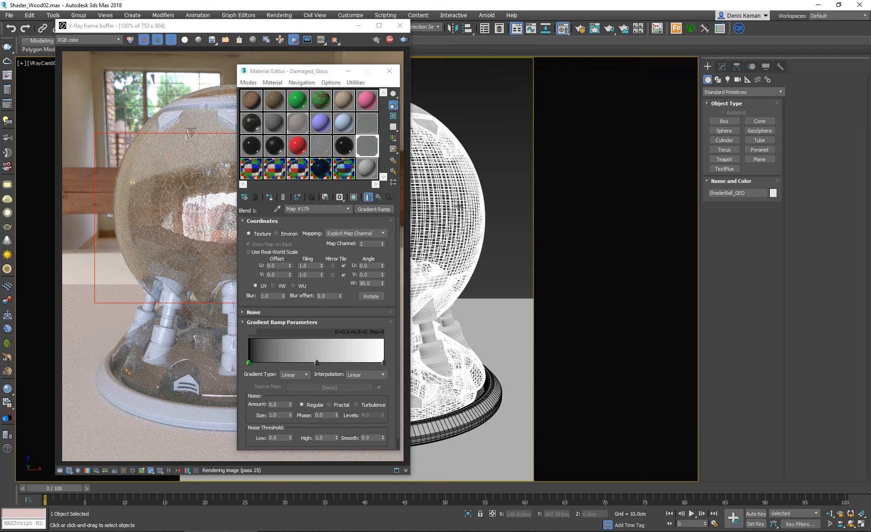
{"action": "left_click", "coordinate": [722, 67]}
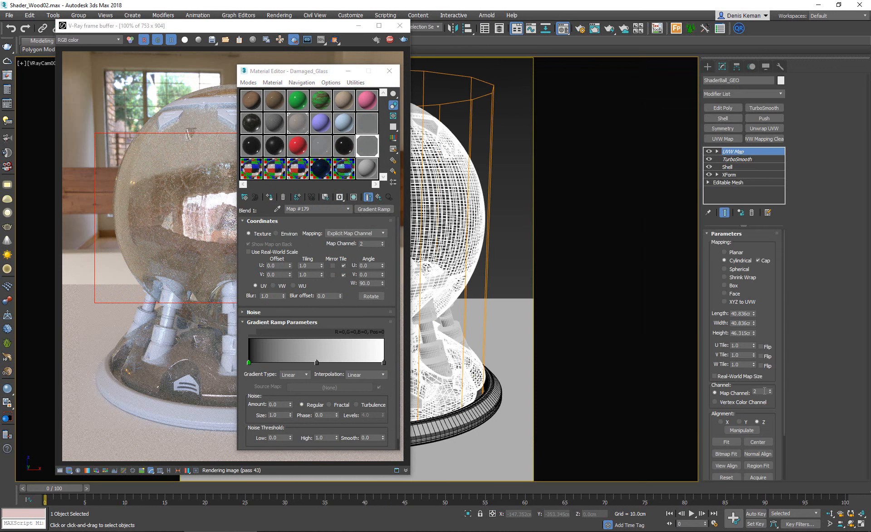
{"action": "left_click_drag", "start_coordinate": [318, 71], "coordinate": [559, 64]}
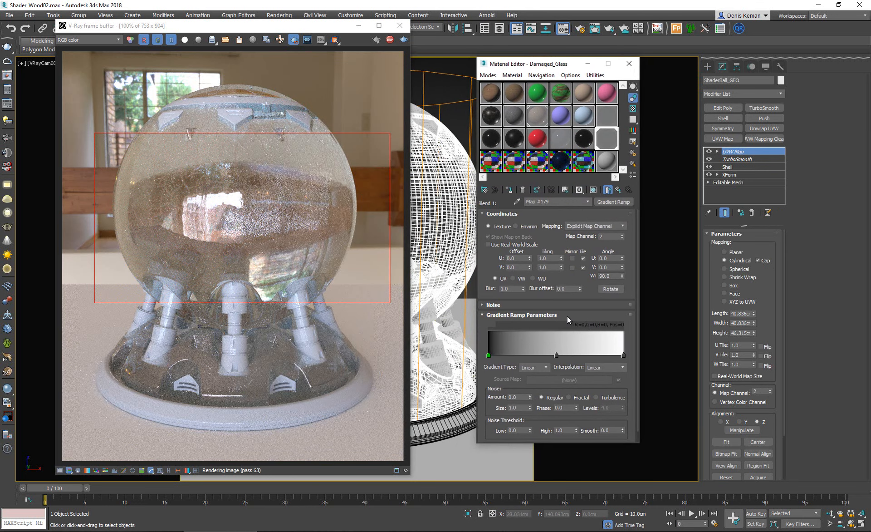
Set a render region around the whole shader ball and add a Gradient Ramp flag at position 46
{"action": "left_click", "coordinate": [557, 355]}
{"action": "left_click_drag", "start_coordinate": [87, 80], "coordinate": [385, 412]}
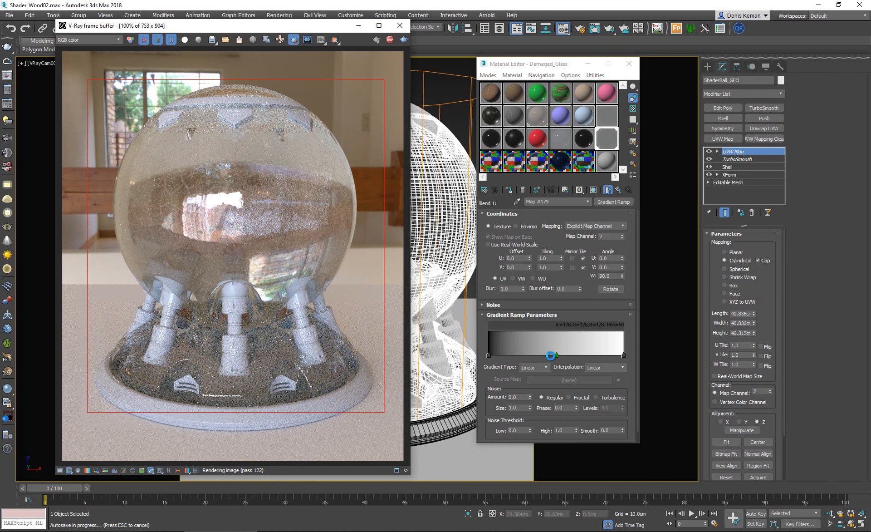
{"action": "left_click", "coordinate": [552, 356]}
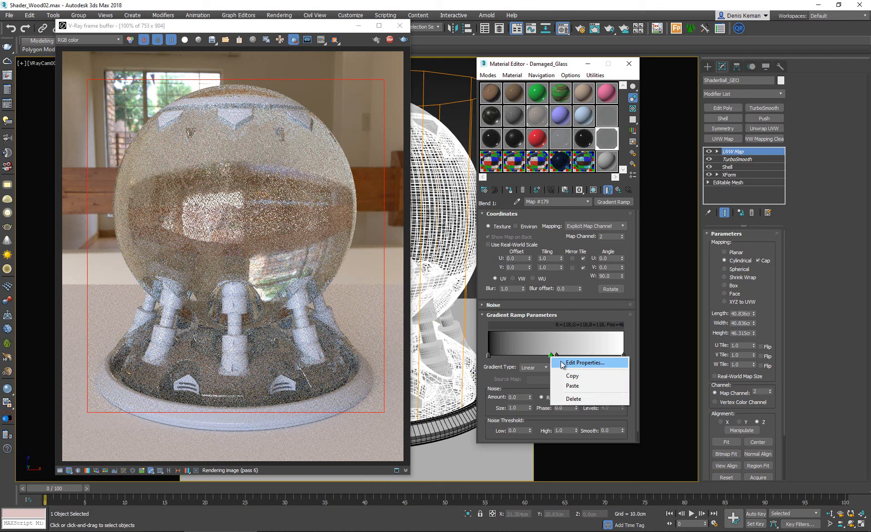
{"action": "left_click", "coordinate": [563, 363]}
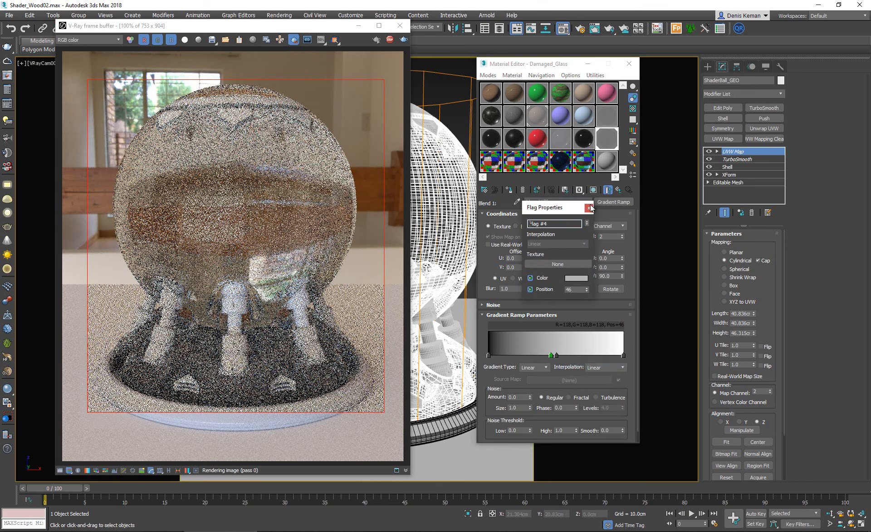
{"action": "left_click", "coordinate": [591, 206]}
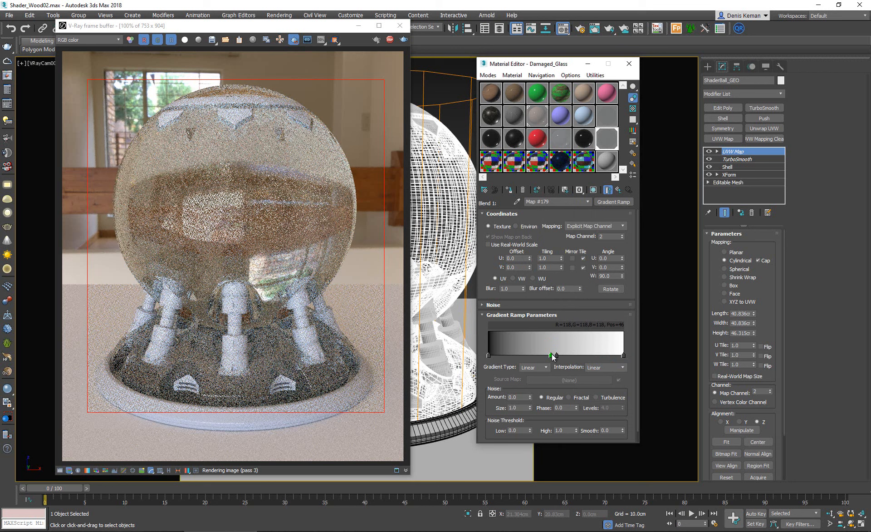
Color the gradient flag at position 46 black and the flag at position 50 white
{"action": "double_click", "coordinate": [552, 356]}
{"action": "left_click_drag", "start_coordinate": [359, 144], "coordinate": [360, 129]}
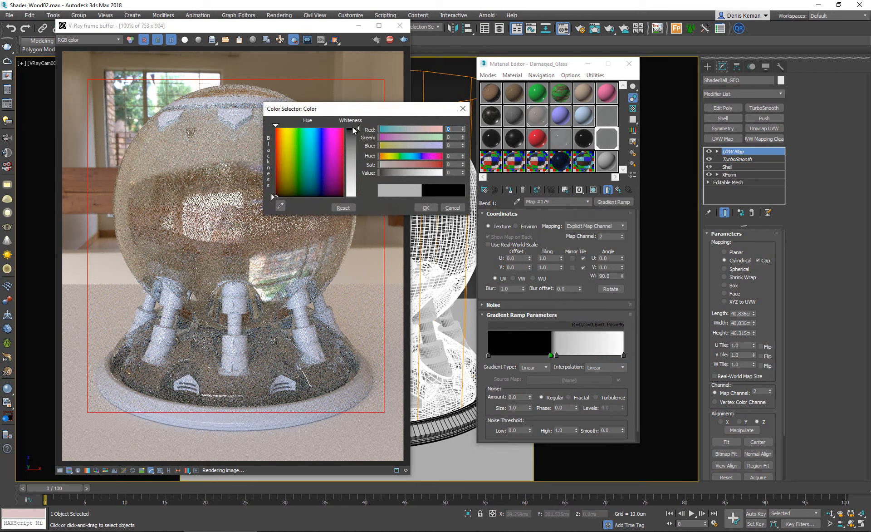
{"action": "left_click", "coordinate": [427, 208]}
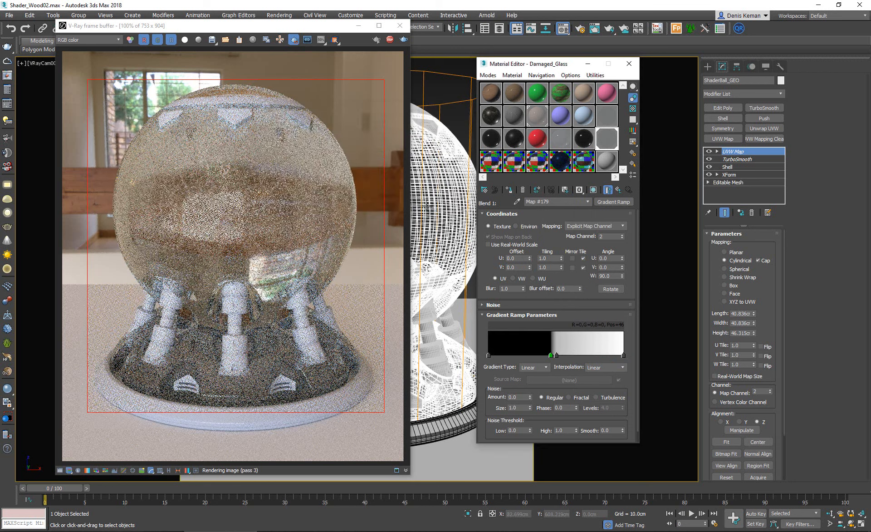
{"action": "left_click", "coordinate": [557, 356]}
{"action": "double_click", "coordinate": [557, 356]}
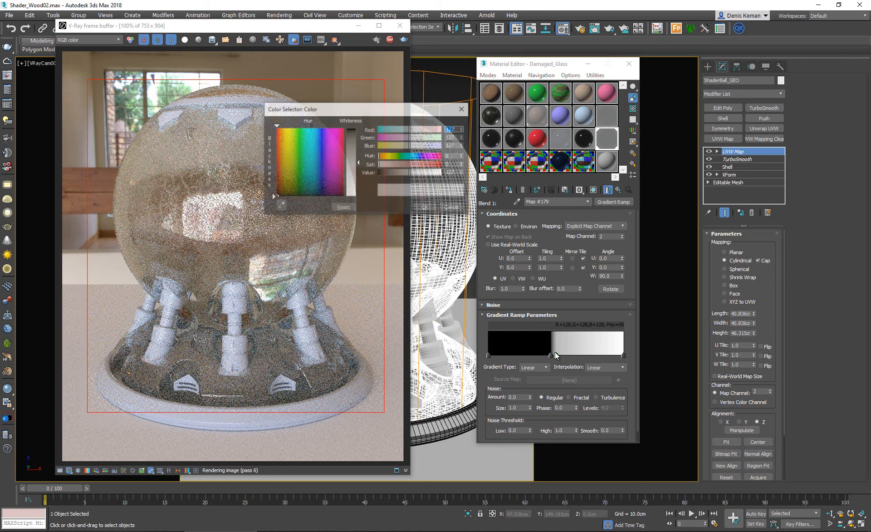
{"action": "left_click_drag", "start_coordinate": [360, 174], "coordinate": [360, 197]}
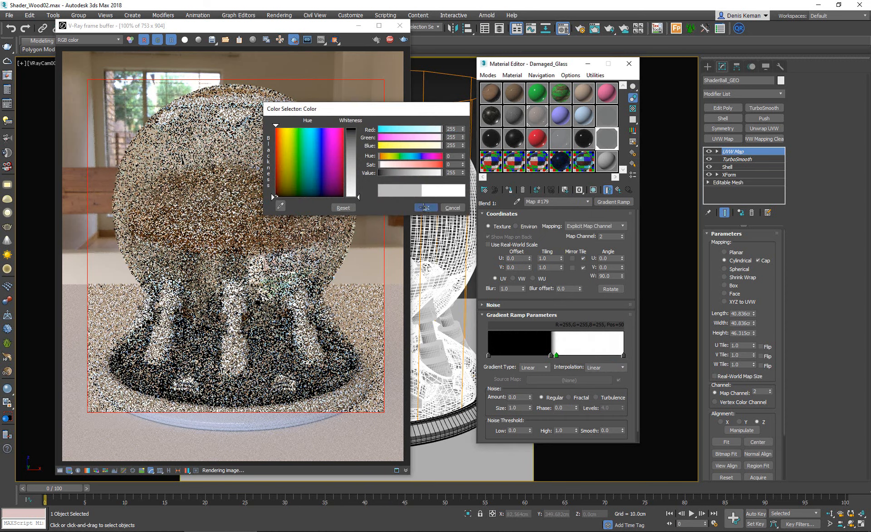
{"action": "left_click", "coordinate": [426, 208]}
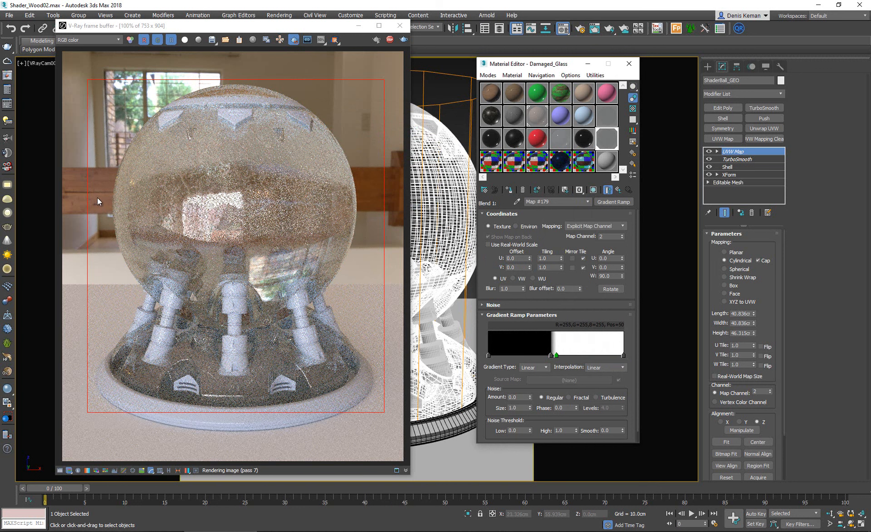
Move the black flag to position 26, setting render regions across the sphere's middle and over its upper-left part
{"action": "left_click_drag", "start_coordinate": [96, 194], "coordinate": [313, 257]}
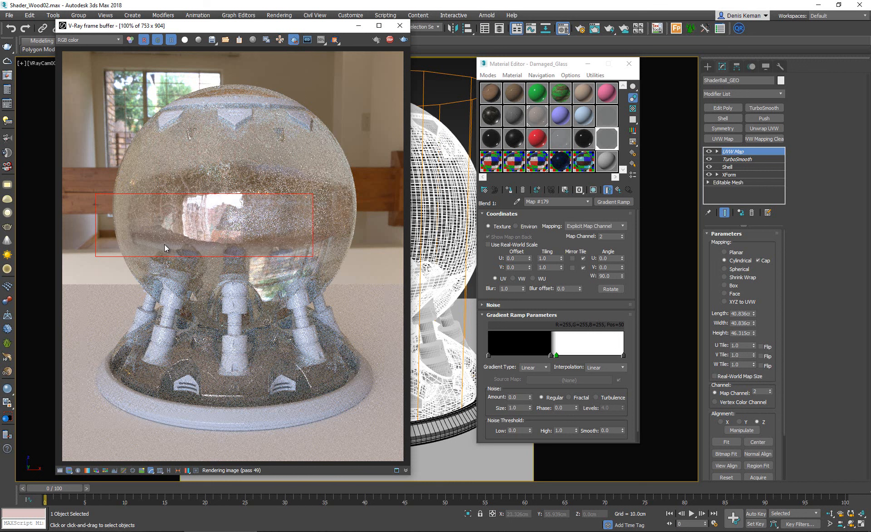
{"action": "left_click_drag", "start_coordinate": [552, 356], "coordinate": [525, 356]}
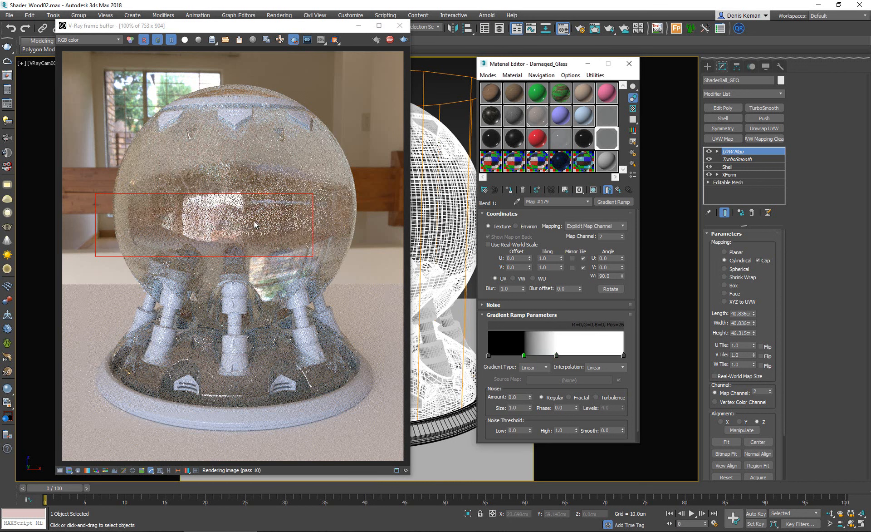
{"action": "left_click_drag", "start_coordinate": [100, 148], "coordinate": [286, 219]}
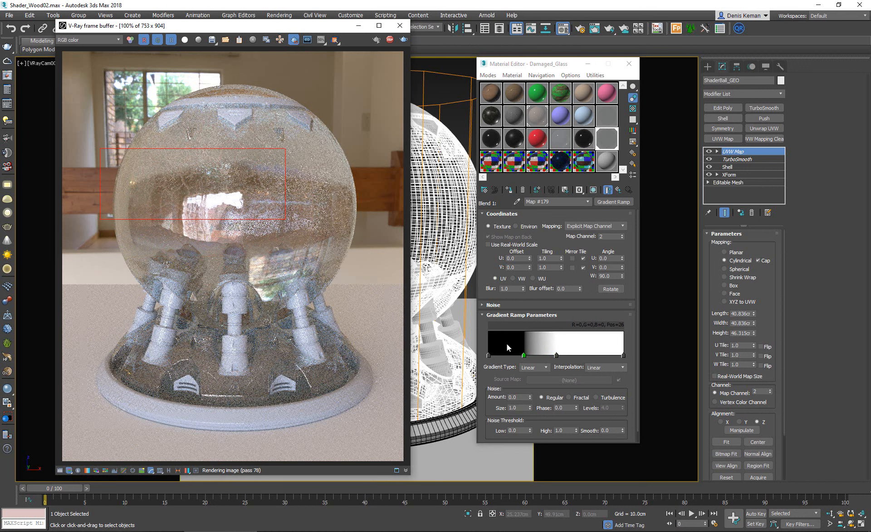
Move the white flag to position 80 and try the black flag at positions 67 and 8
{"action": "left_click_drag", "start_coordinate": [557, 356], "coordinate": [597, 355]}
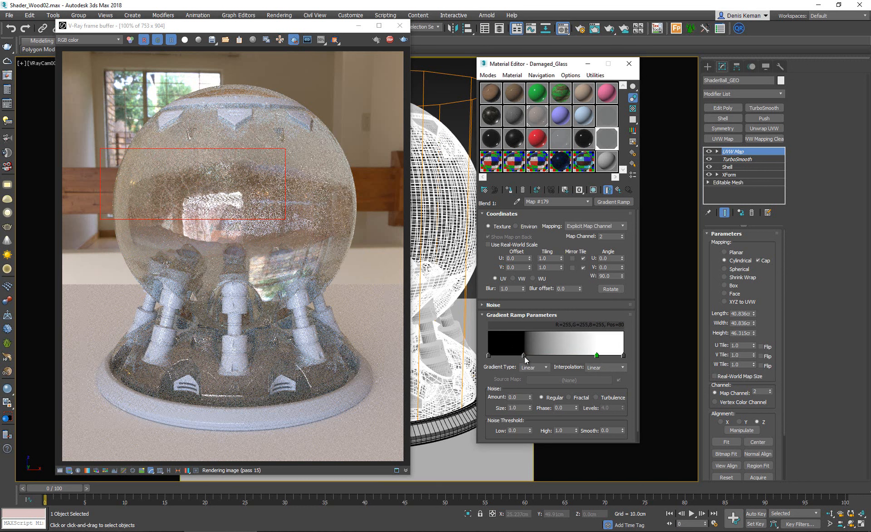
{"action": "left_click_drag", "start_coordinate": [524, 355], "coordinate": [580, 356]}
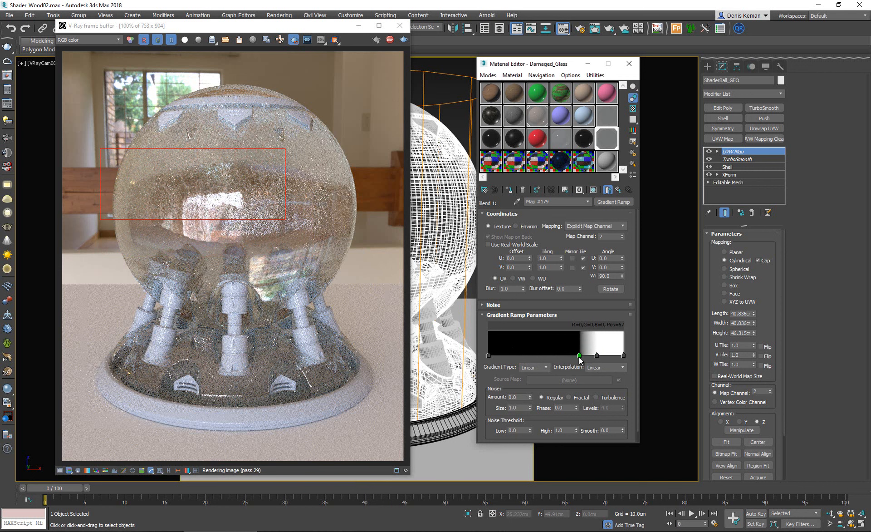
{"action": "left_click_drag", "start_coordinate": [579, 357], "coordinate": [501, 357]}
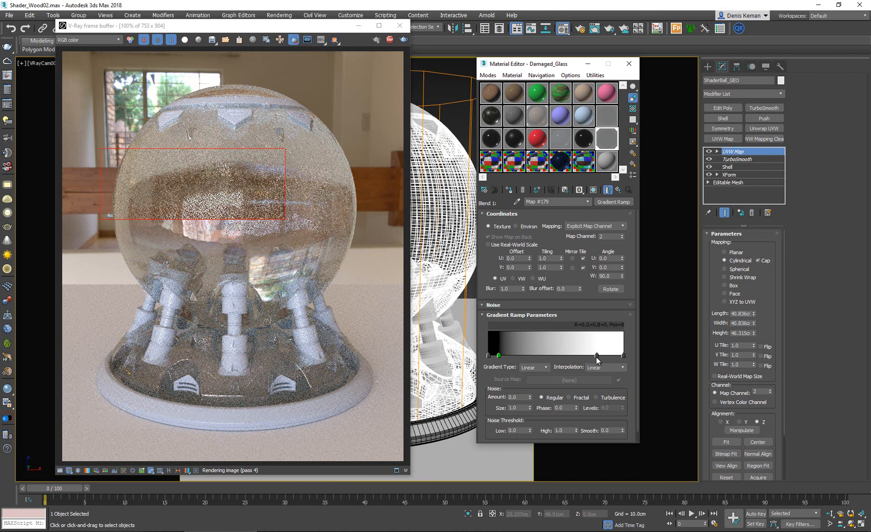
Try the white gradient flag at positions 23, 61 and 29
{"action": "left_click_drag", "start_coordinate": [597, 356], "coordinate": [521, 358]}
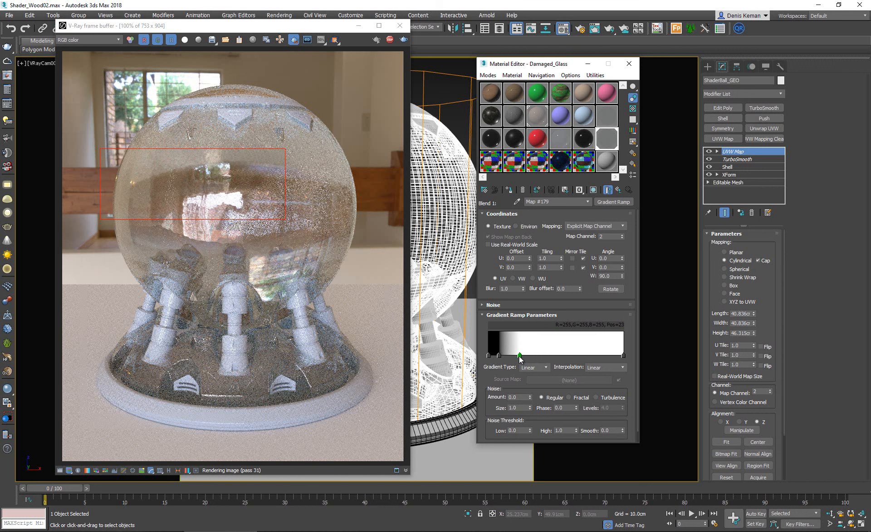
{"action": "left_click_drag", "start_coordinate": [521, 359], "coordinate": [571, 356]}
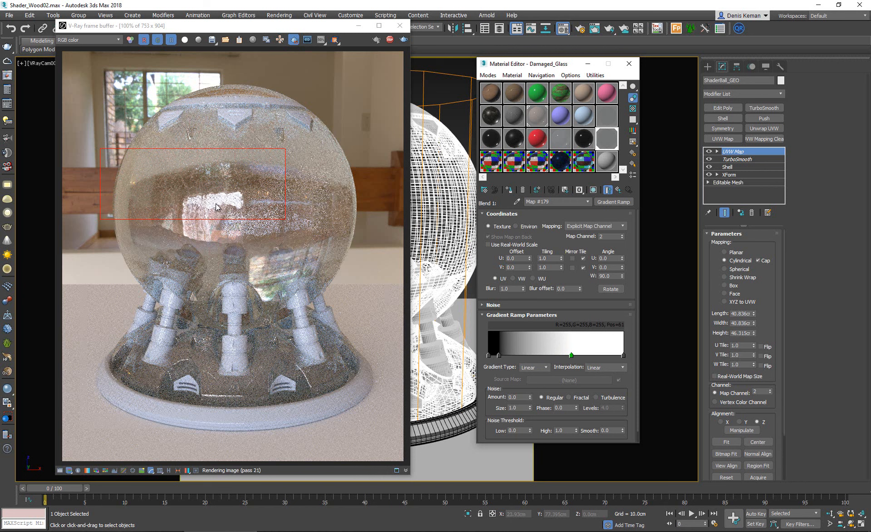
{"action": "left_click_drag", "start_coordinate": [571, 356], "coordinate": [528, 358]}
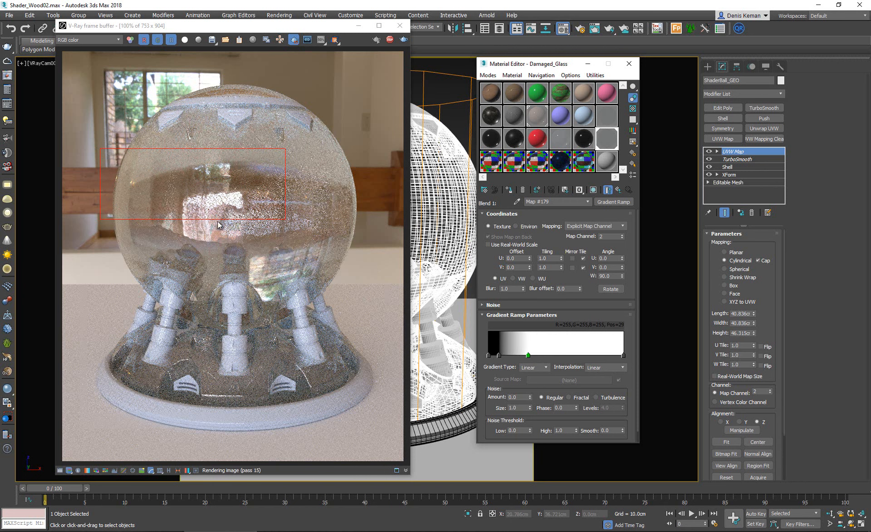
Render regions over the sphere's upper part, its lower part and its left half to inspect the transition
{"action": "left_click_drag", "start_coordinate": [131, 130], "coordinate": [257, 191]}
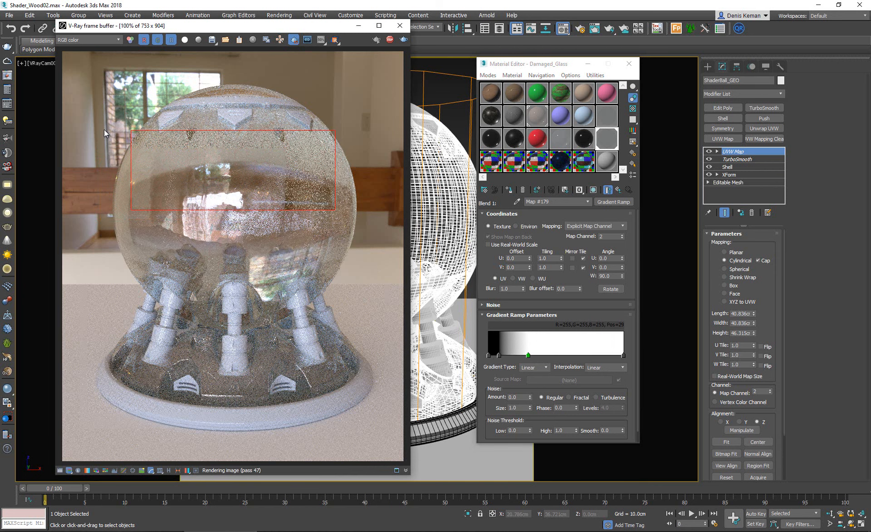
{"action": "left_click_drag", "start_coordinate": [76, 91], "coordinate": [371, 187]}
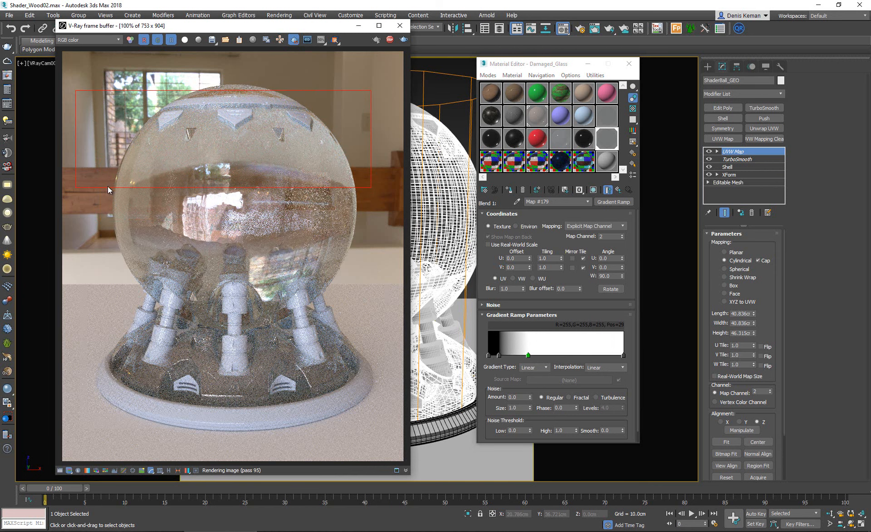
{"action": "left_click_drag", "start_coordinate": [91, 172], "coordinate": [374, 308]}
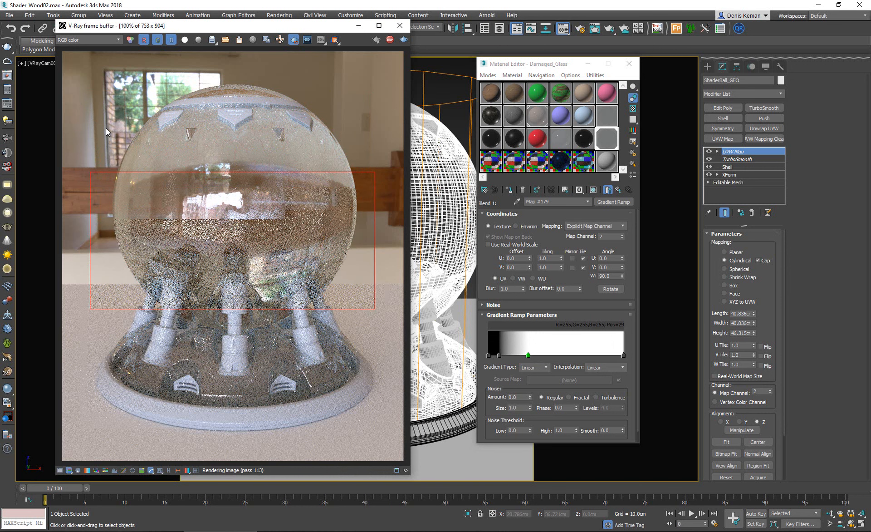
{"action": "left_click_drag", "start_coordinate": [90, 79], "coordinate": [237, 305]}
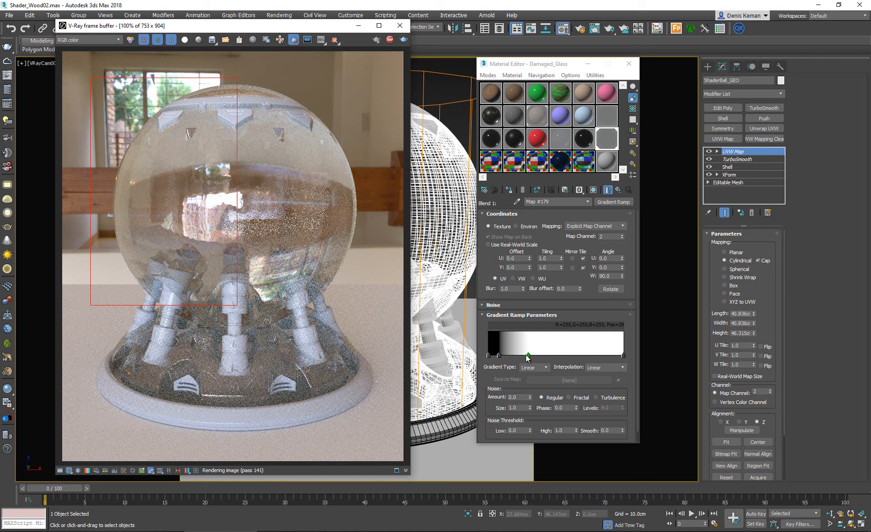
Move the black flag to position 23 and inspect the sphere's left half in the render at 200%
{"action": "left_click_drag", "start_coordinate": [501, 355], "coordinate": [519, 355]}
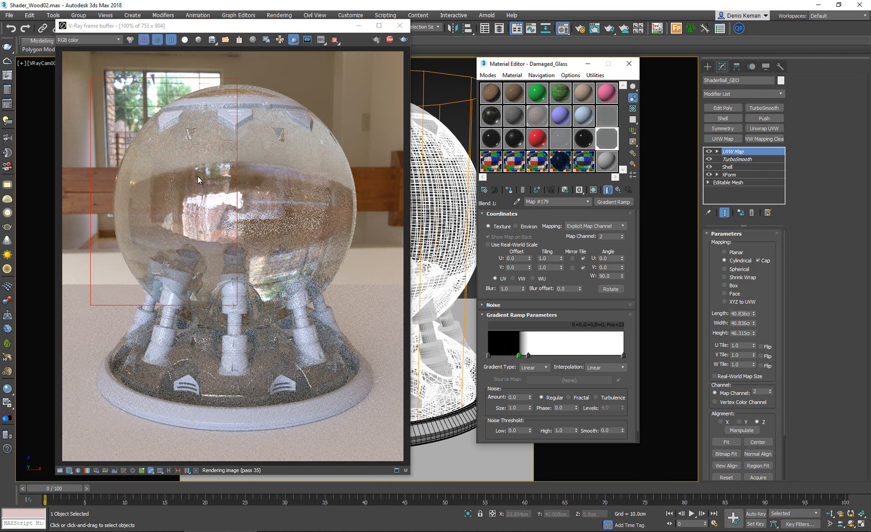
{"action": "scroll", "coordinate": [198, 181], "scroll_direction": "up", "scroll_amount": 1}
{"action": "scroll", "coordinate": [197, 180], "scroll_direction": "down", "scroll_amount": 1}
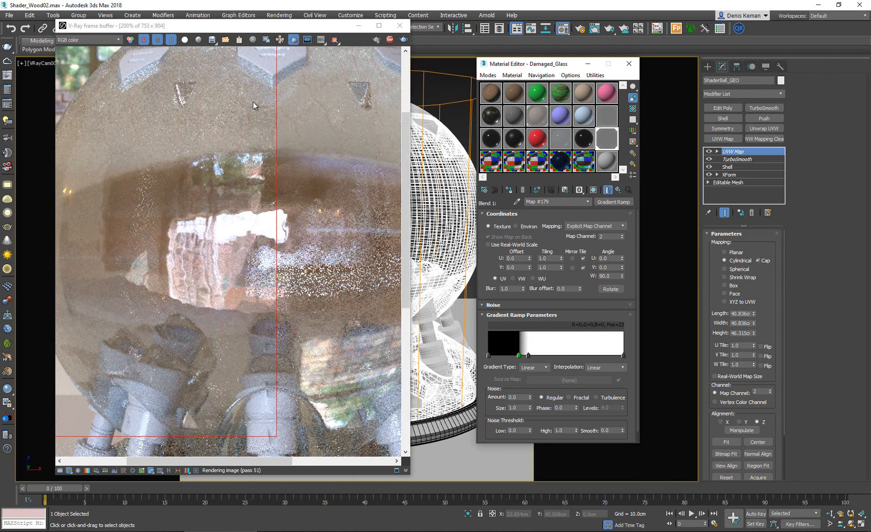
{"action": "middle_click_drag", "start_coordinate": [252, 101], "coordinate": [255, 150]}
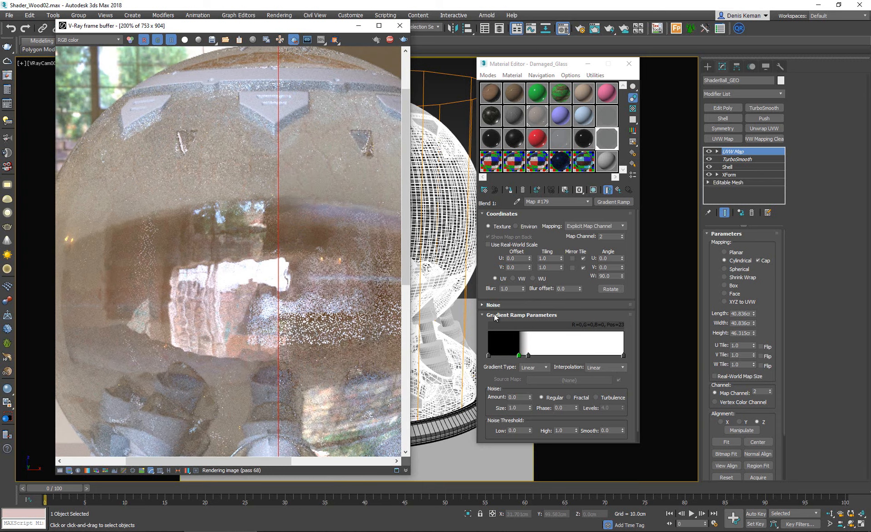
Shift the gradient transition by moving the white flag further along the ramp and the black flag to position 43, and inspect the cracks
{"action": "left_click_drag", "start_coordinate": [529, 355], "coordinate": [547, 357]}
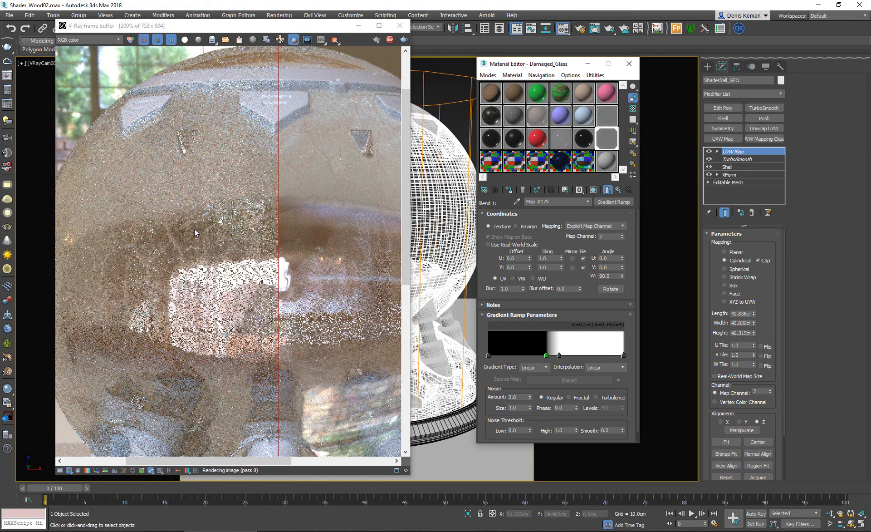
{"action": "scroll", "coordinate": [195, 232], "scroll_direction": "down", "scroll_amount": 2}
{"action": "scroll", "coordinate": [176, 231], "scroll_direction": "up", "scroll_amount": 2}
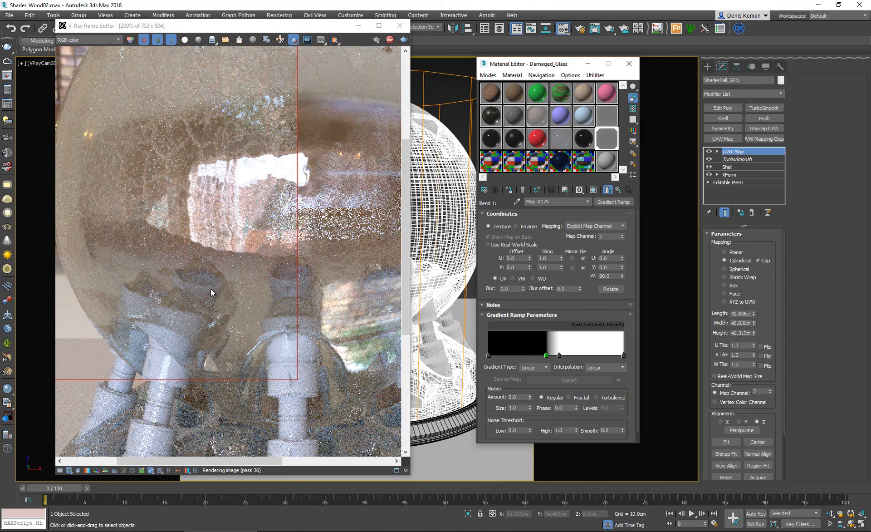
{"action": "scroll", "coordinate": [211, 289], "scroll_direction": "down", "scroll_amount": 2}
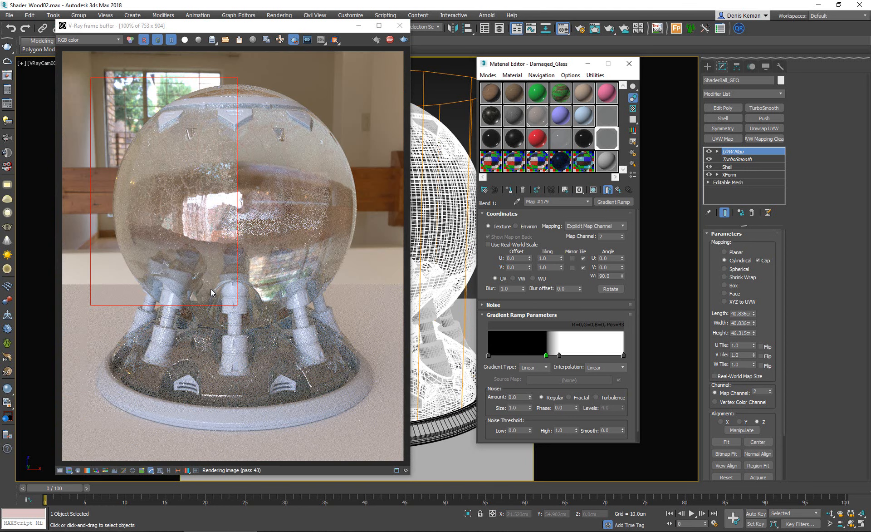
Soften the transition by moving the white flag to position 62 and inspect the cracks in the render at 200%
{"action": "left_click", "coordinate": [570, 355]}
{"action": "left_click_drag", "start_coordinate": [571, 356], "coordinate": [573, 356]}
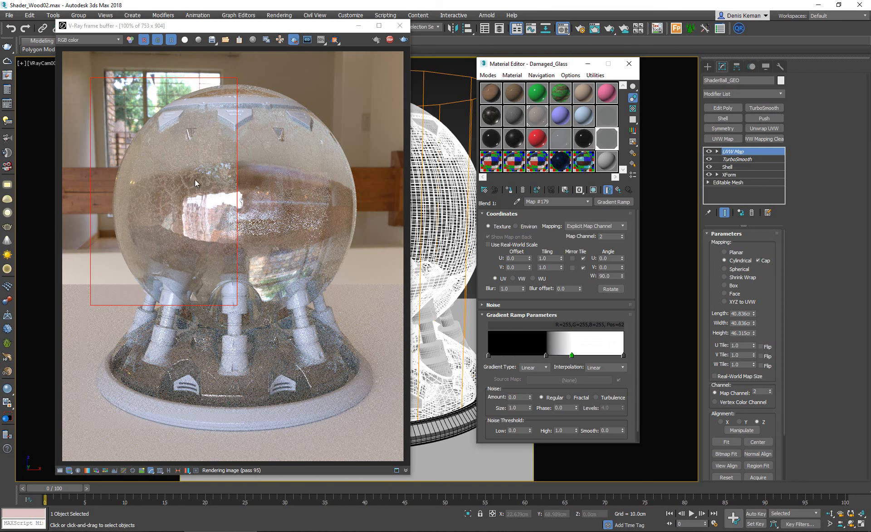
{"action": "scroll", "coordinate": [203, 200], "scroll_direction": "down", "scroll_amount": 1}
{"action": "scroll", "coordinate": [209, 227], "scroll_direction": "up", "scroll_amount": 2}
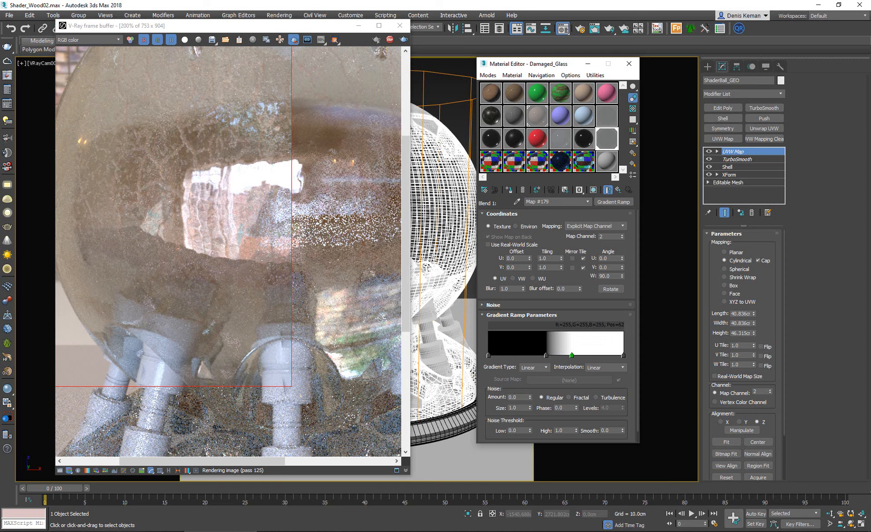
Switch to Windows Photo Viewer and examine where the cracks fade out in the Cracked_Glass_05 reference
{"action": "key", "text": "alt+Tab"}
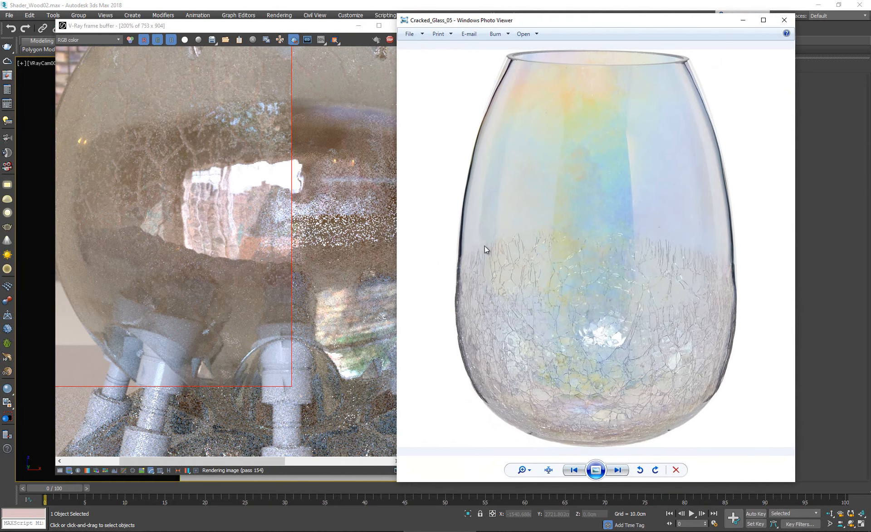
{"action": "scroll", "coordinate": [484, 246], "scroll_direction": "up", "scroll_amount": 5}
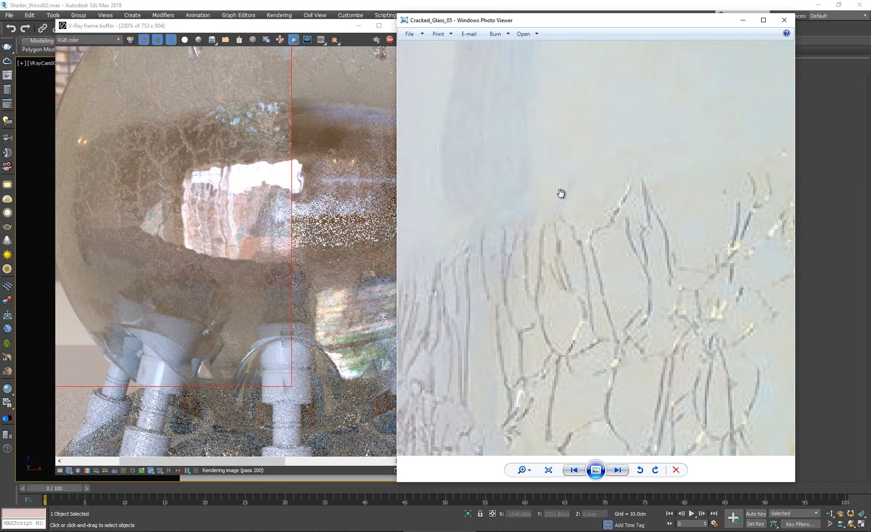
{"action": "scroll", "coordinate": [561, 194], "scroll_direction": "down", "scroll_amount": 5}
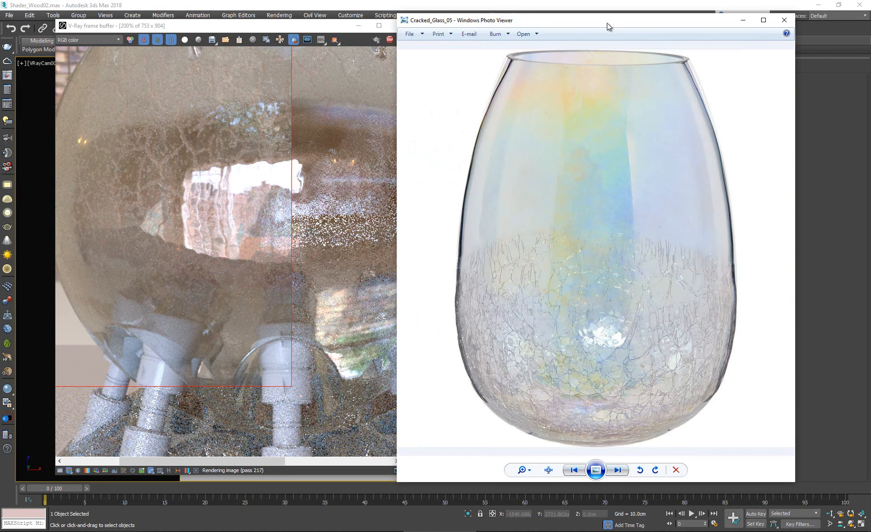
{"action": "key", "text": "alt+Tab"}
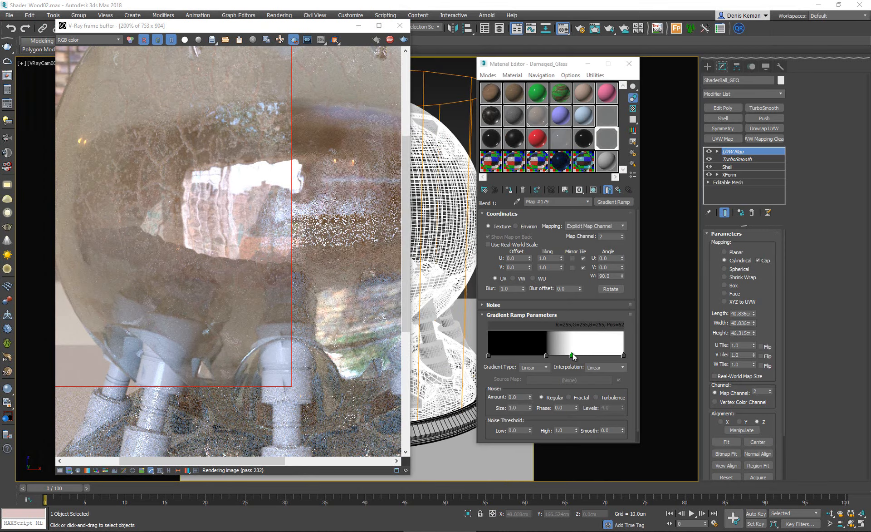
Move the white gradient flag to position 55 and set a render region around the whole shader ball
{"action": "left_click_drag", "start_coordinate": [573, 354], "coordinate": [562, 355]}
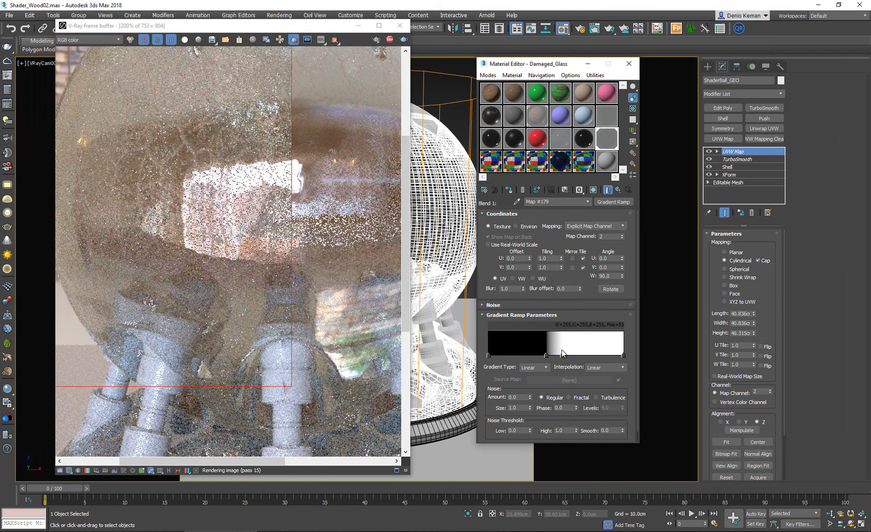
{"action": "scroll", "coordinate": [288, 252], "scroll_direction": "down", "scroll_amount": 2}
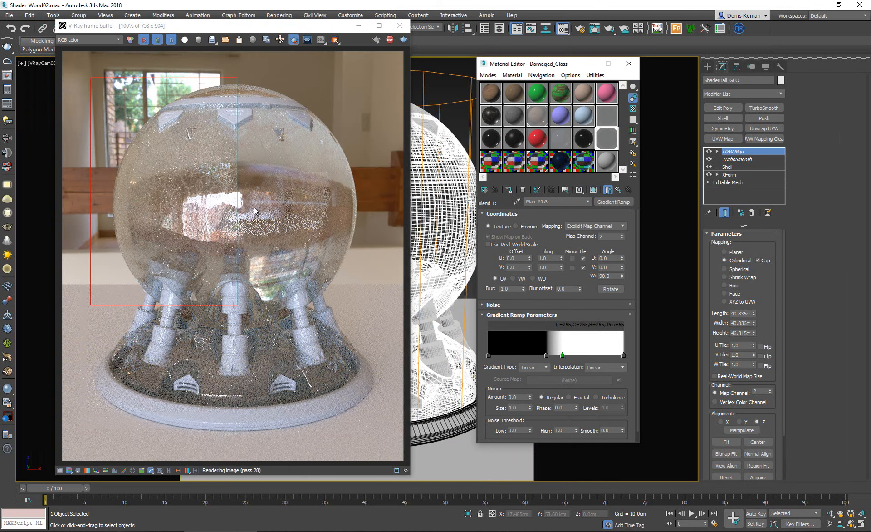
{"action": "left_click_drag", "start_coordinate": [92, 79], "coordinate": [383, 412]}
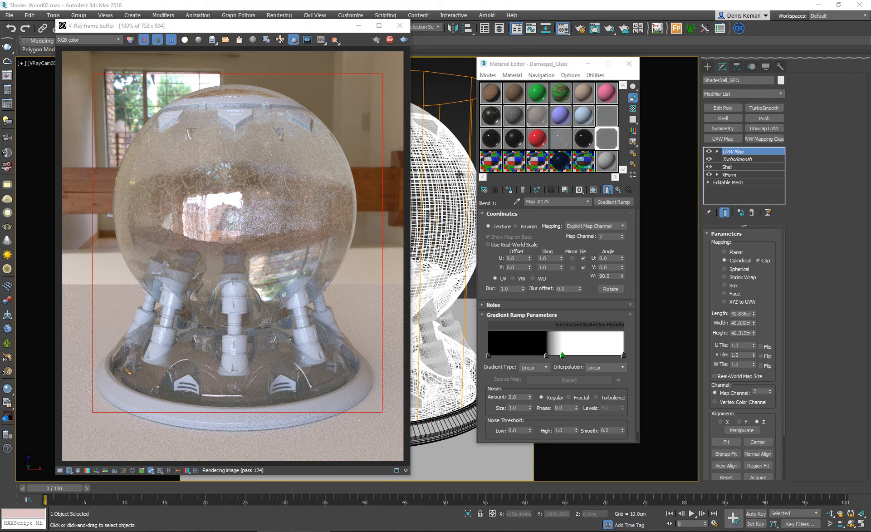
Return to the Damaged_Glass blend parameters and compare BrokenGlass_Render and BrokenGlass_Render_GPU side by side in Windows Photo Viewer
{"action": "left_click", "coordinate": [619, 191]}
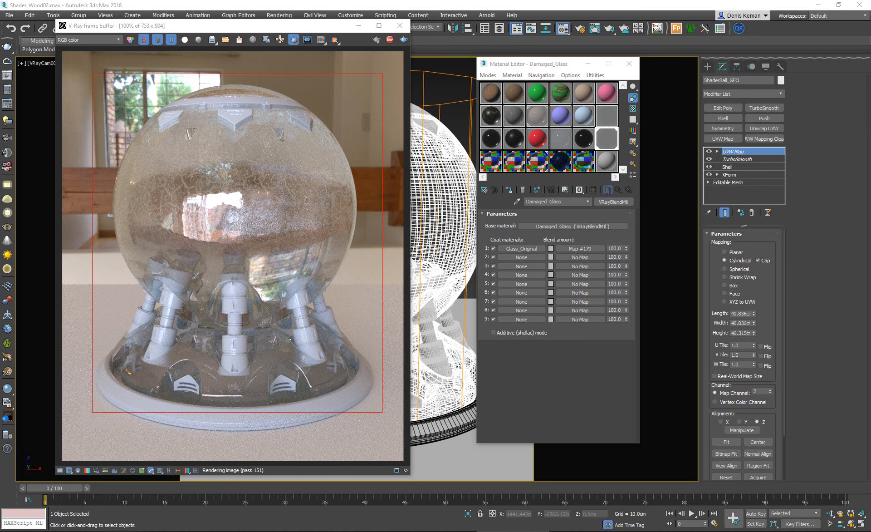
{"action": "key", "text": "alt+Tab"}
{"action": "left_click_drag", "start_coordinate": [249, 14], "coordinate": [299, 25]}
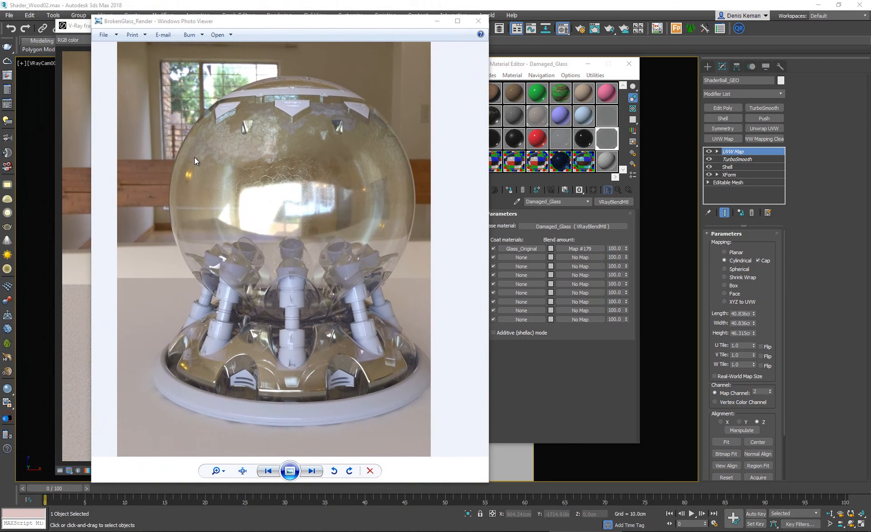
{"action": "left_click_drag", "start_coordinate": [30, 23], "coordinate": [705, 29]}
{"action": "left_click_drag", "start_coordinate": [350, 28], "coordinate": [331, 33]}
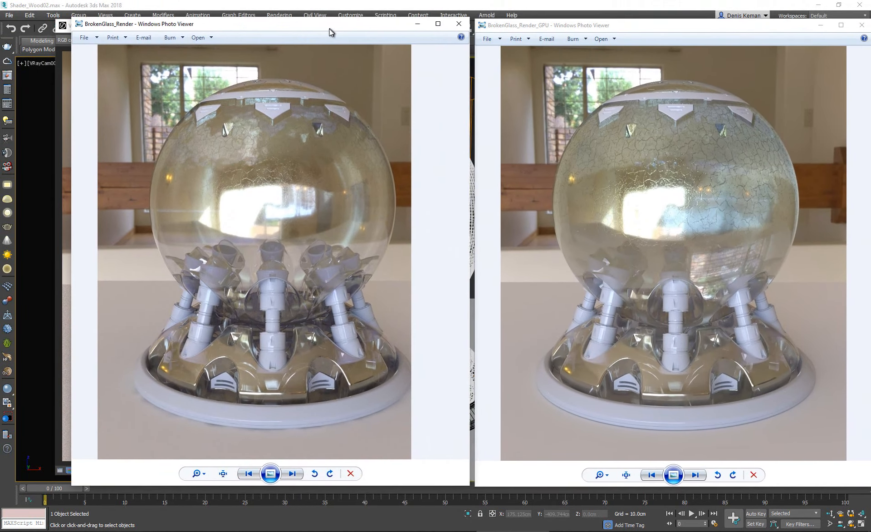